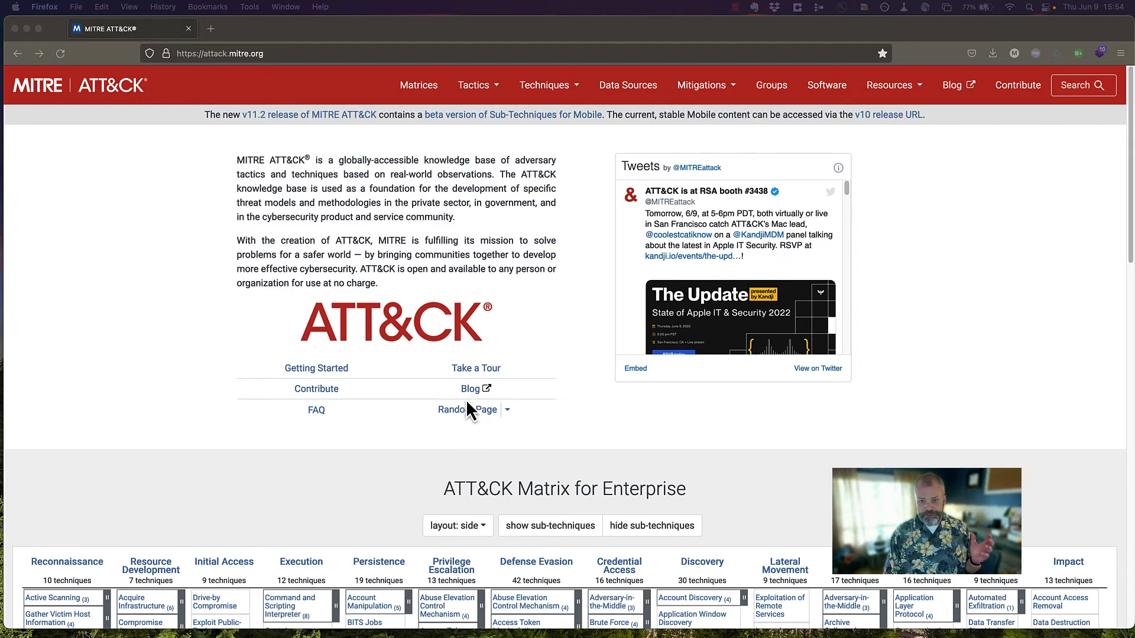
# Run a site search for 'healthcare' to list groups such as Leviathan, APT41 and FIN4.
pyautogui.scroll(-5, 403, 415)
pyautogui.scroll(-2, 403, 413)
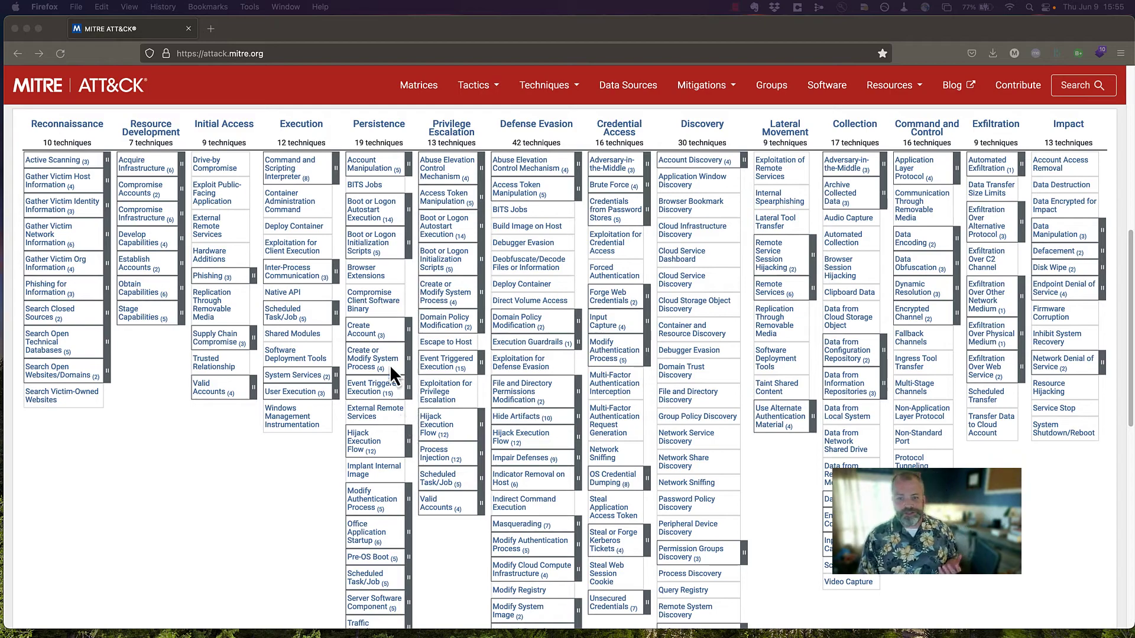
pyautogui.scroll(5, 606, 276)
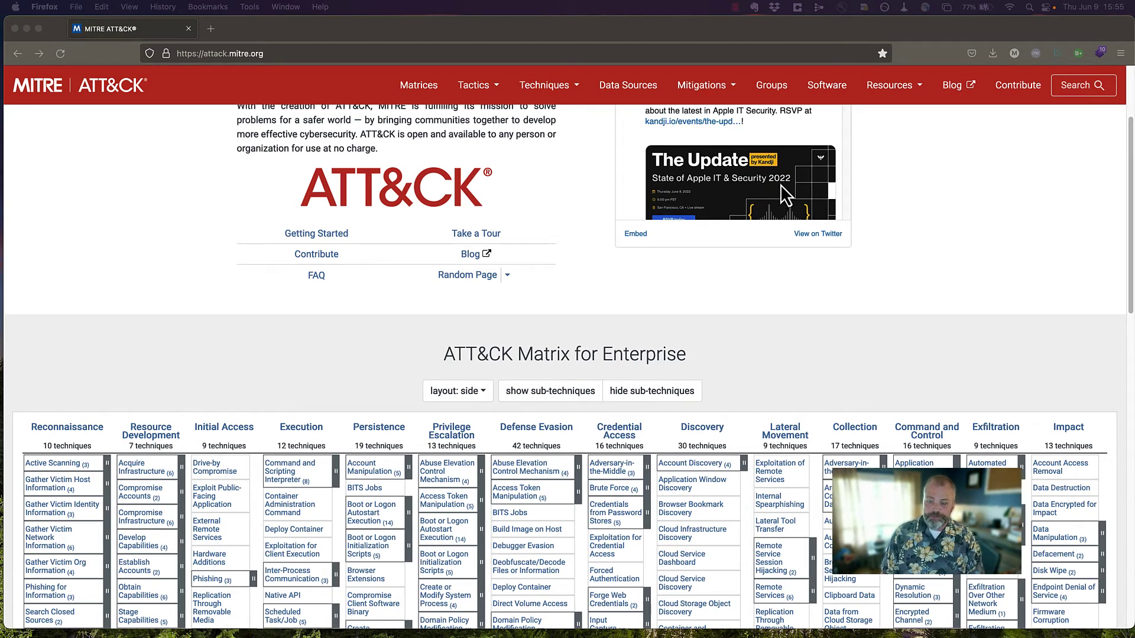
pyautogui.click(1076, 86)
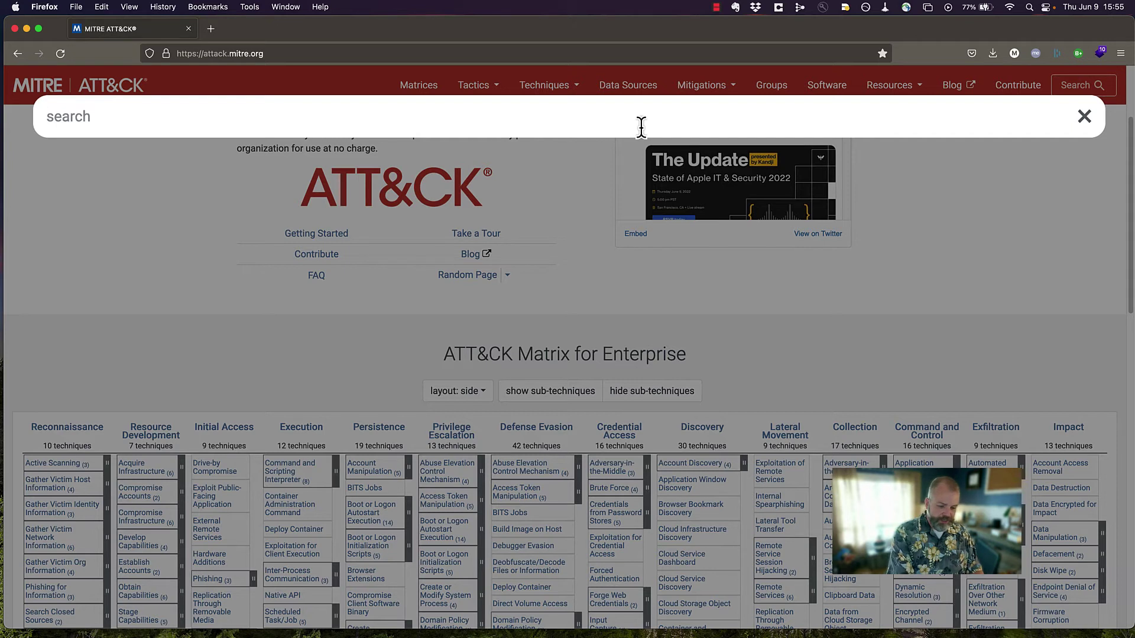
pyautogui.write('healthcare')
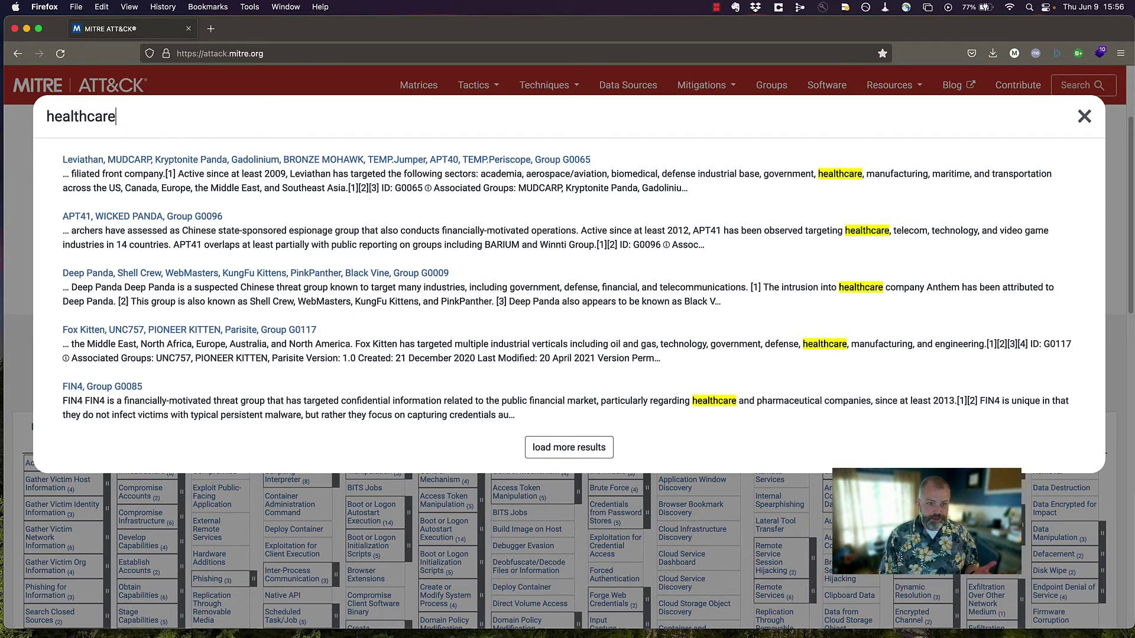
# Open the APT41, WICKED PANDA (G0096) result and scroll through its page and Groups sidebar.
pyautogui.click(178, 226)
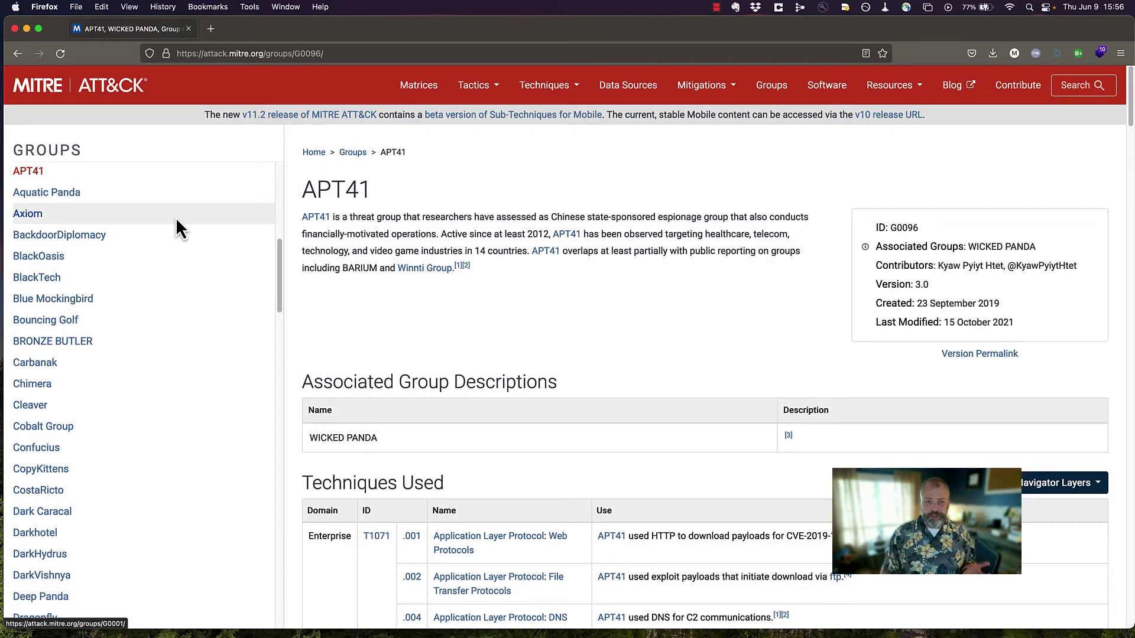
pyautogui.moveTo(326, 53); pyautogui.dragTo(288, 54)
pyautogui.click(466, 325)
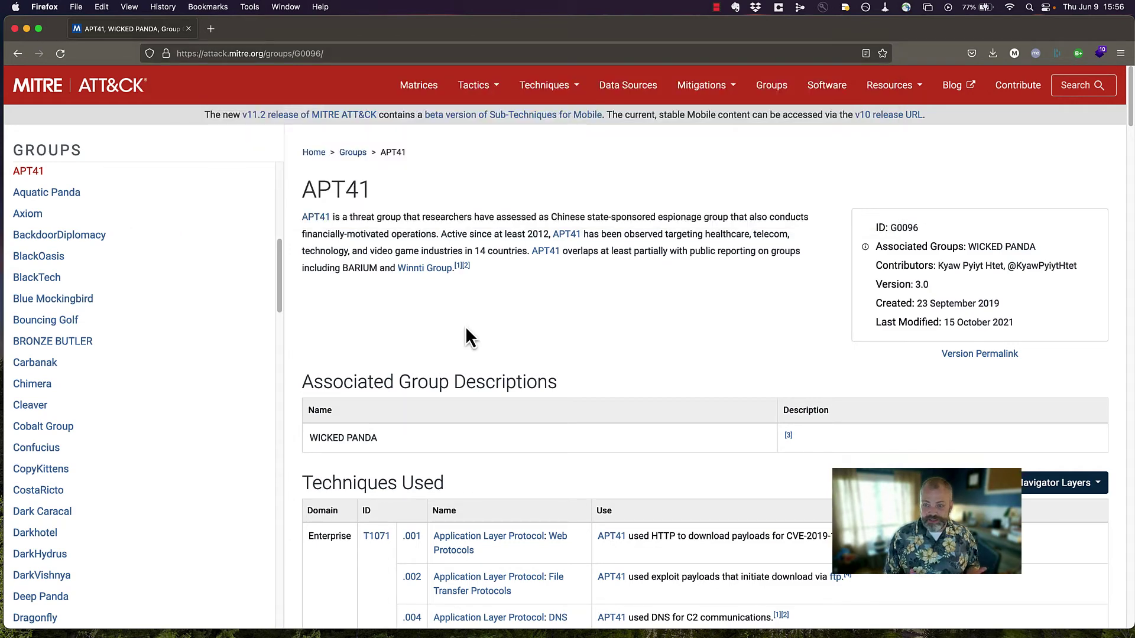
pyautogui.scroll(-20, 185, 385)
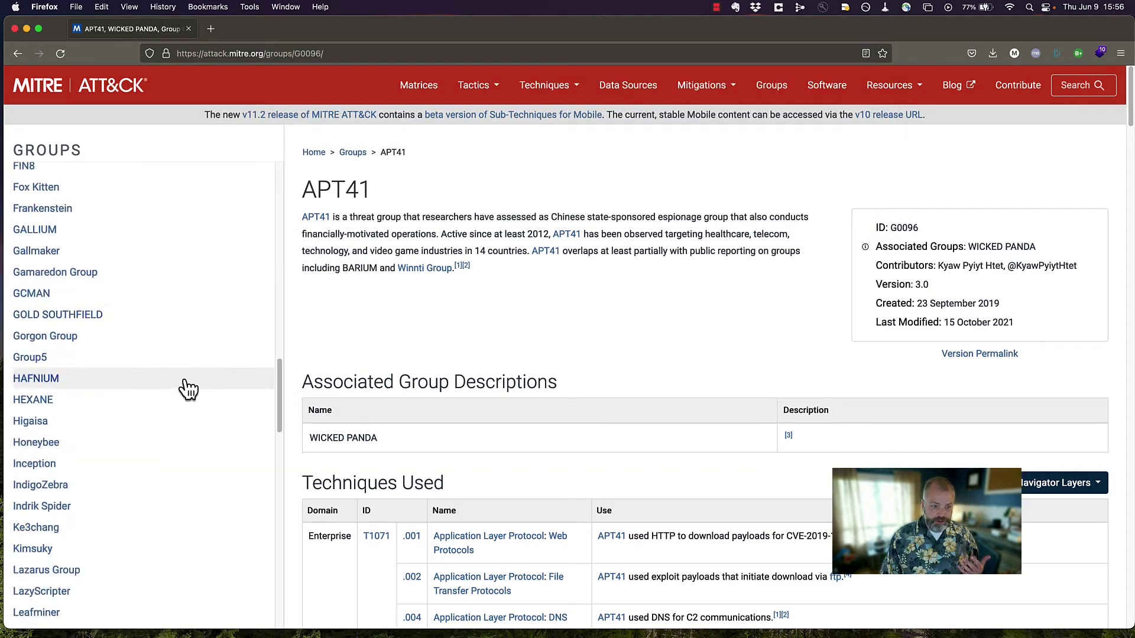
pyautogui.moveTo(278, 461); pyautogui.dragTo(264, 601)
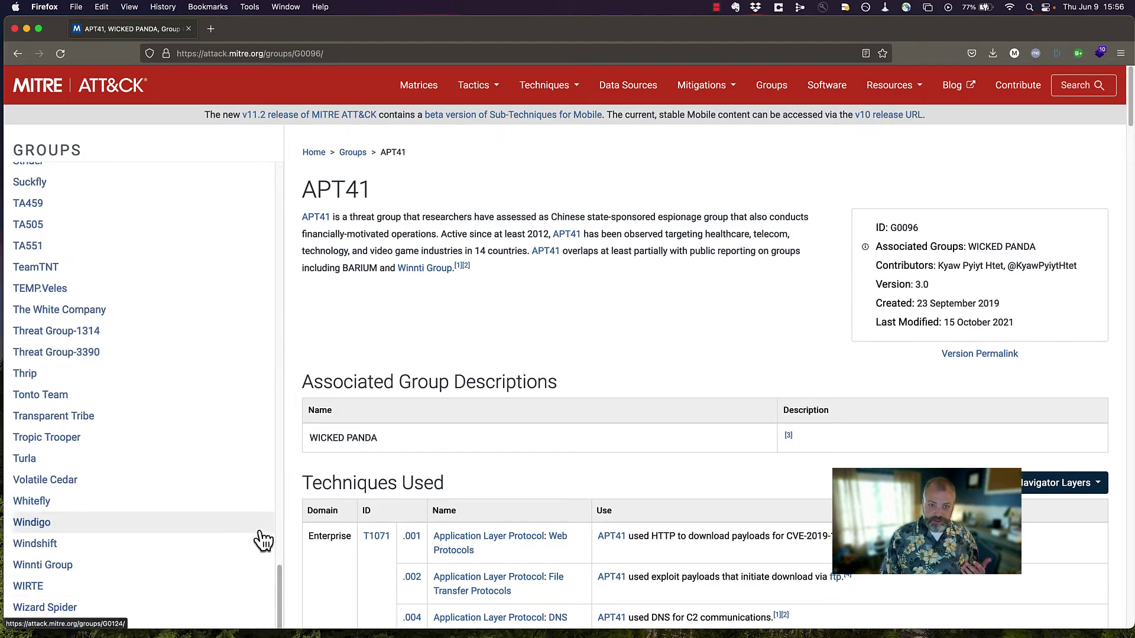
pyautogui.moveTo(278, 578); pyautogui.dragTo(332, 155)
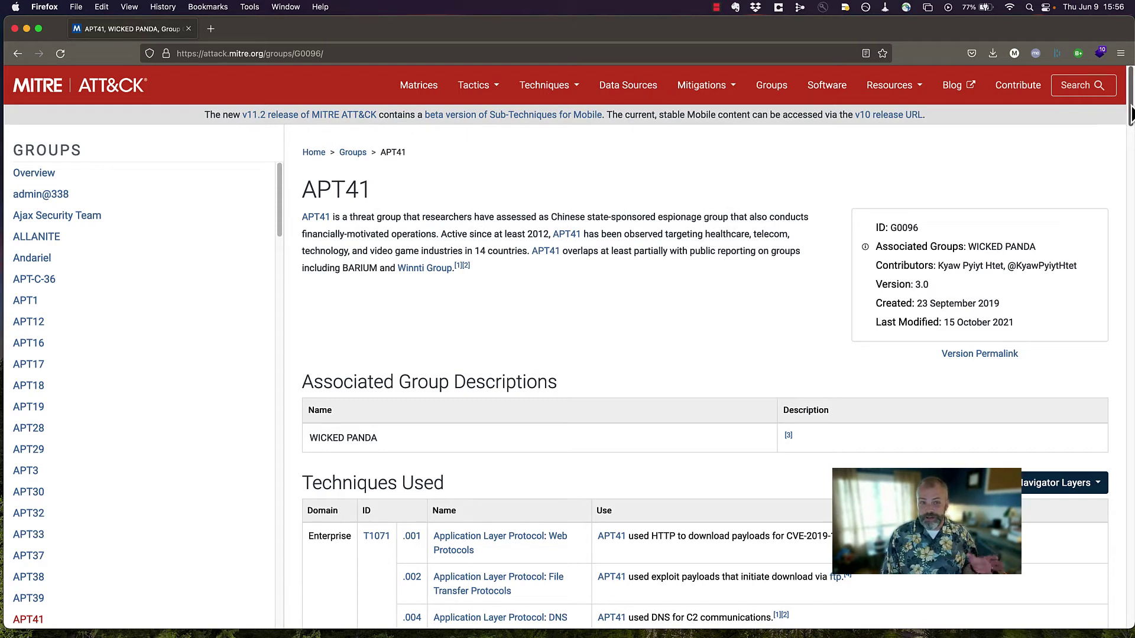
pyautogui.scroll(-1, 1131, 112)
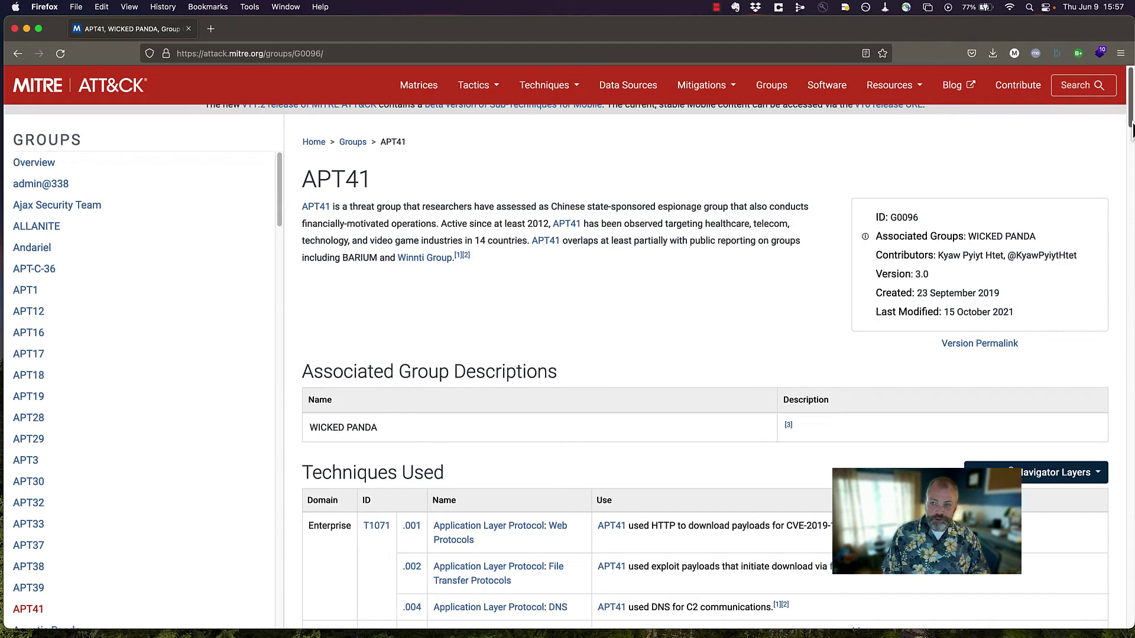
pyautogui.scroll(-3, 1131, 127)
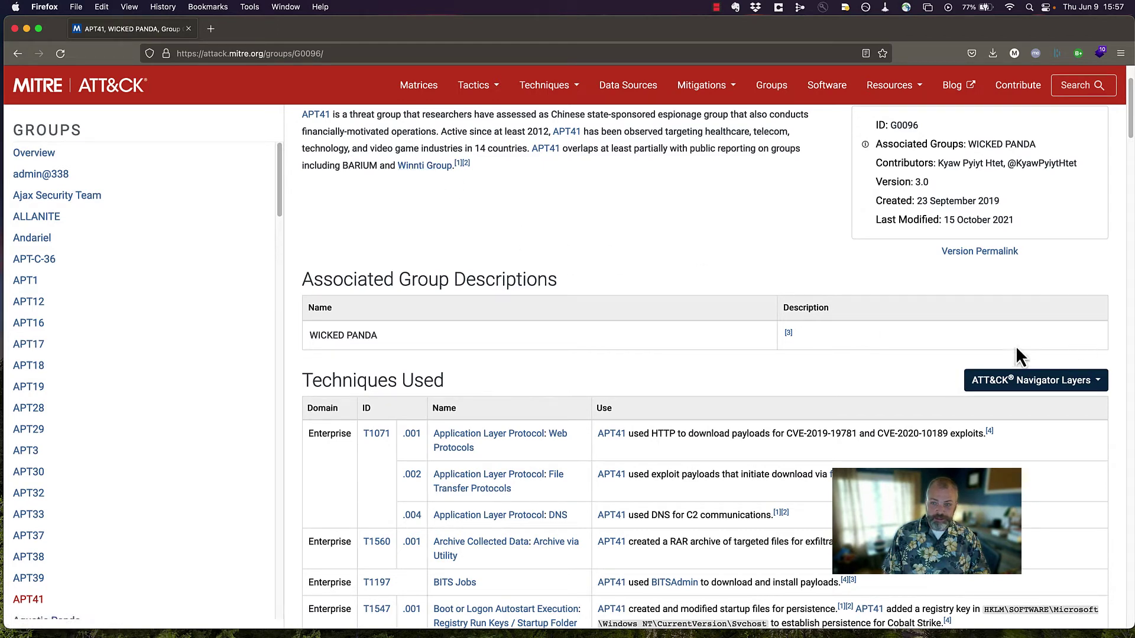
pyautogui.scroll(-3, 751, 388)
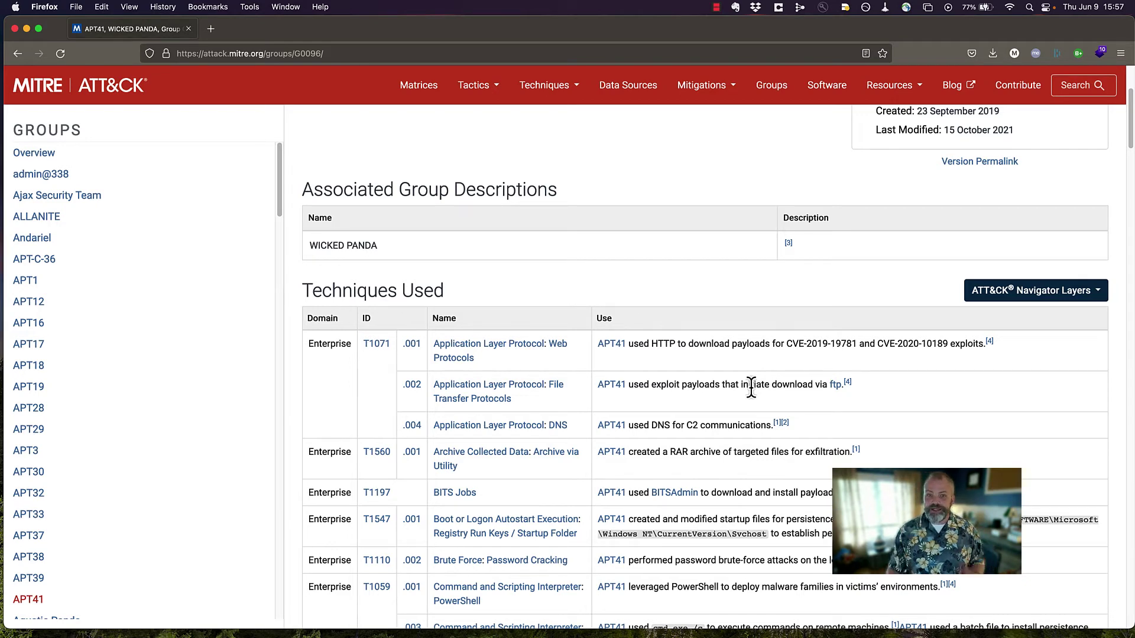
pyautogui.scroll(-1, 634, 381)
pyautogui.scroll(-5, 633, 382)
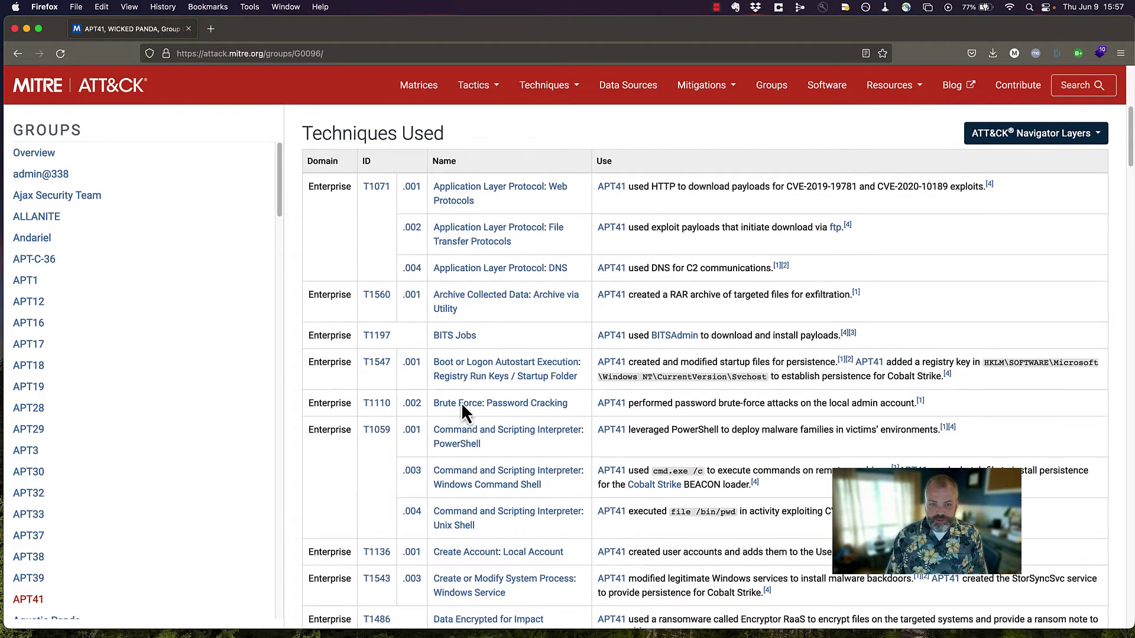
pyautogui.scroll(-1, 468, 611)
pyautogui.scroll(7, 468, 611)
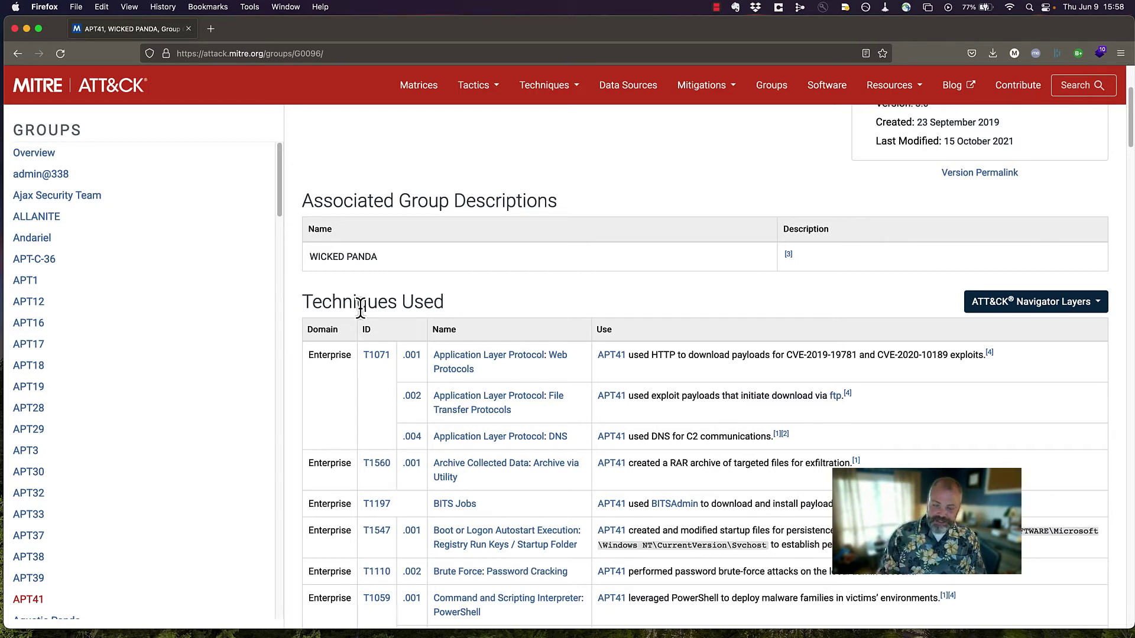
pyautogui.scroll(-5, 451, 408)
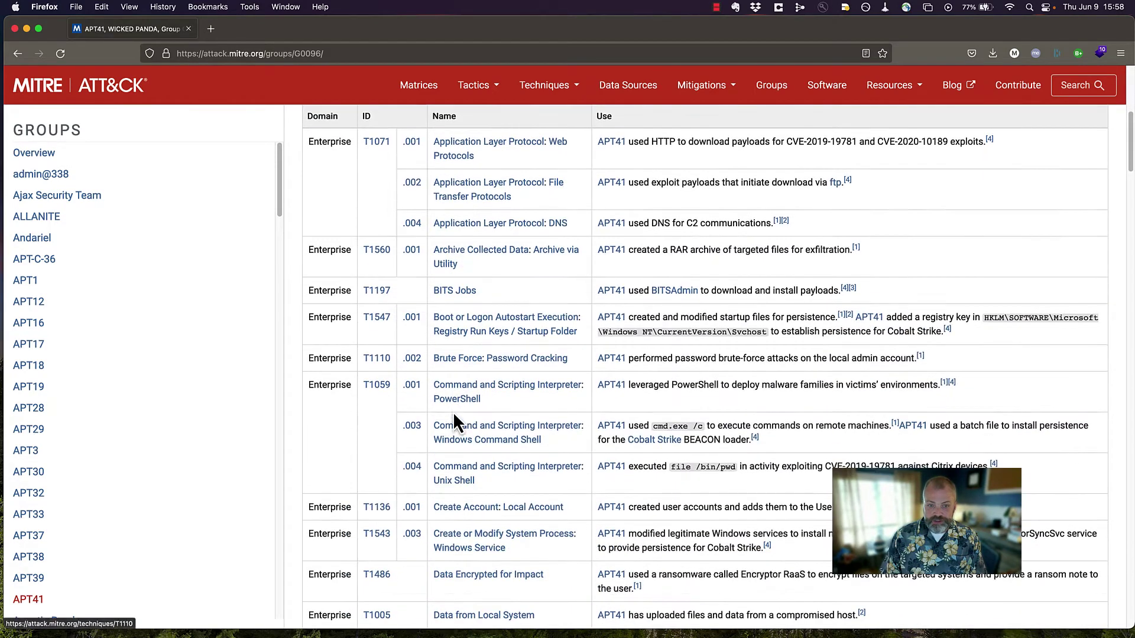
pyautogui.scroll(3, 498, 319)
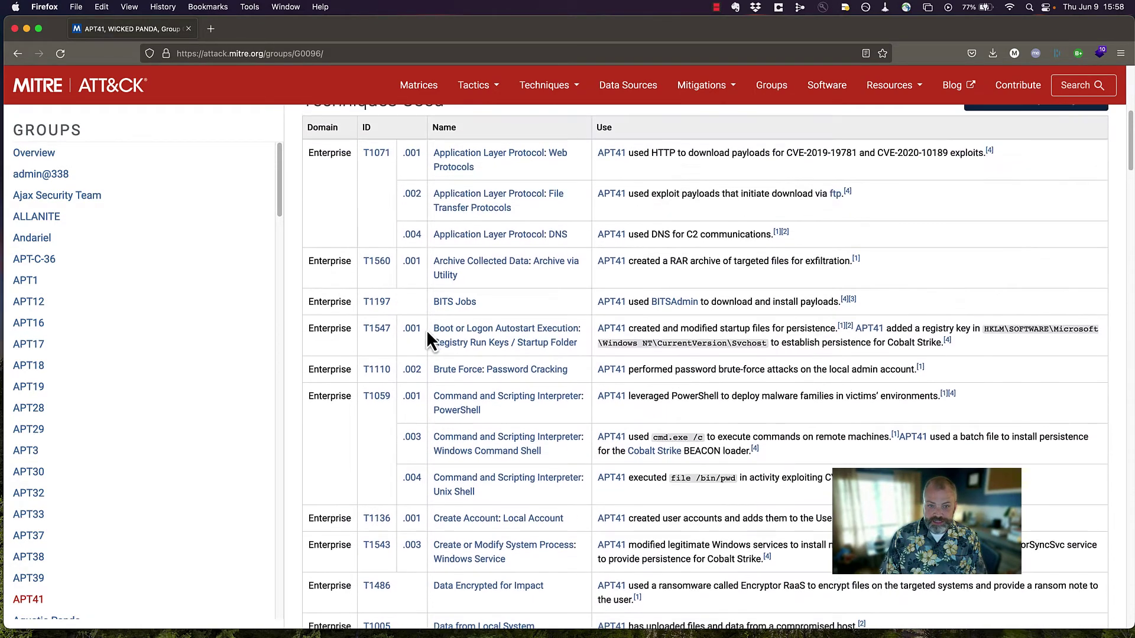
pyautogui.scroll(-1, 413, 173)
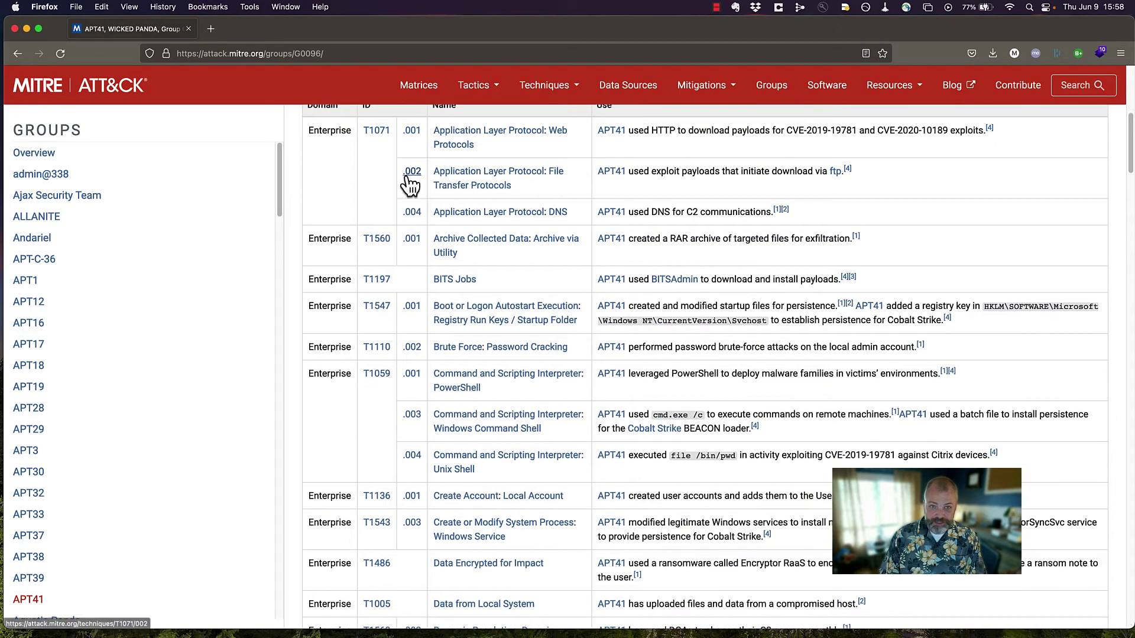
pyautogui.scroll(3, 407, 189)
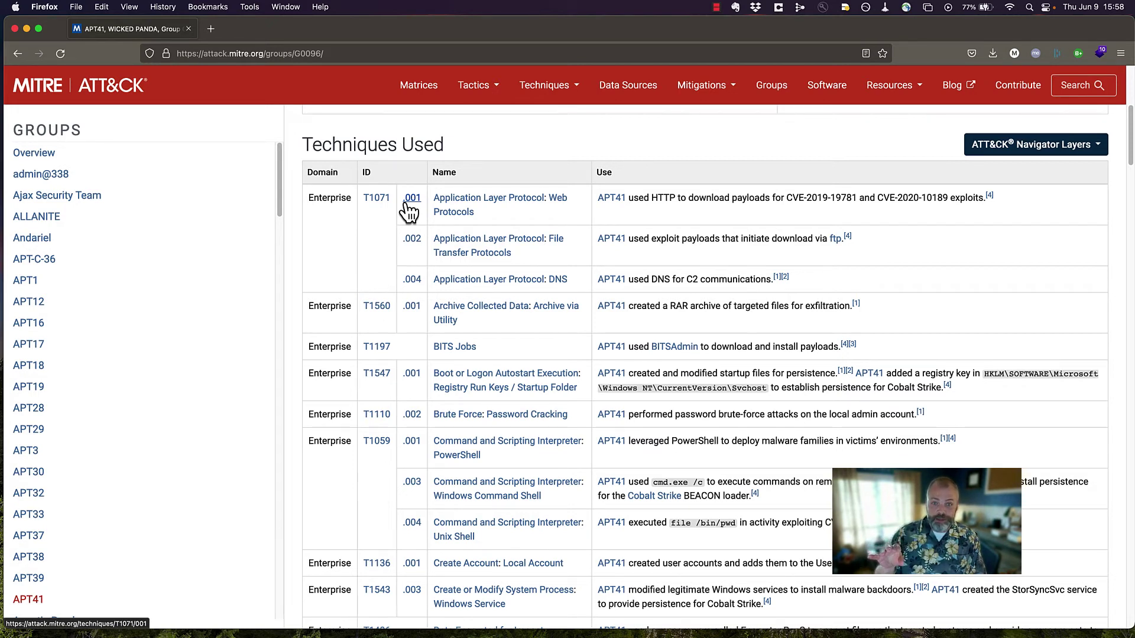
# Open Application Layer Protocol, show its four sub-techniques, then go to the Command and Control tactic (TA0011).
pyautogui.click(464, 211)
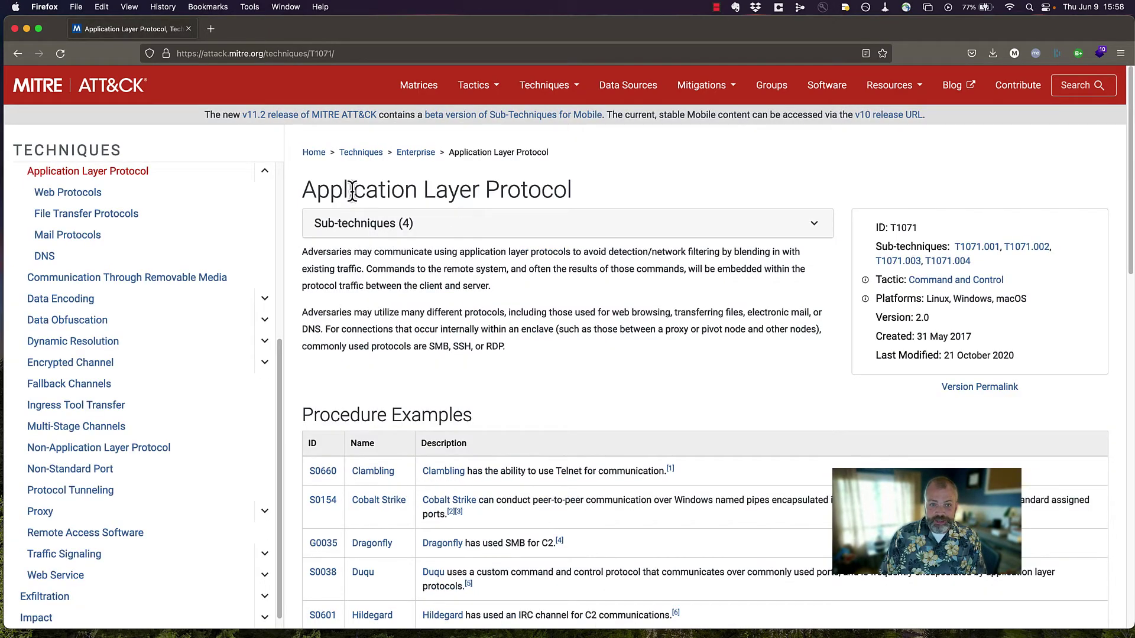
pyautogui.click(457, 232)
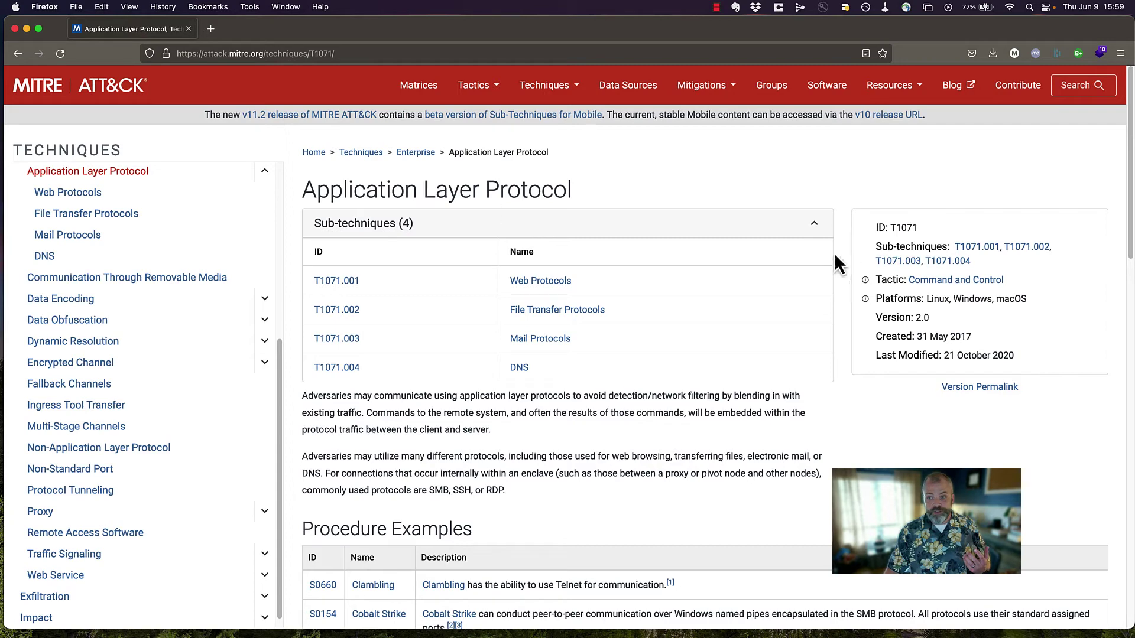
pyautogui.click(955, 281)
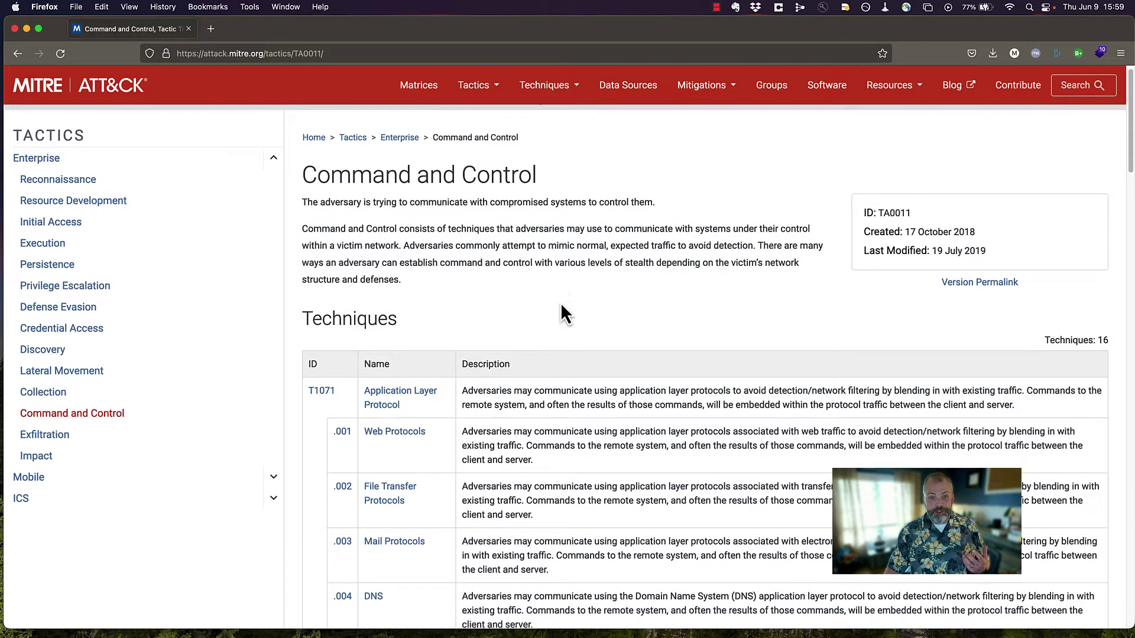
pyautogui.scroll(-5, 561, 306)
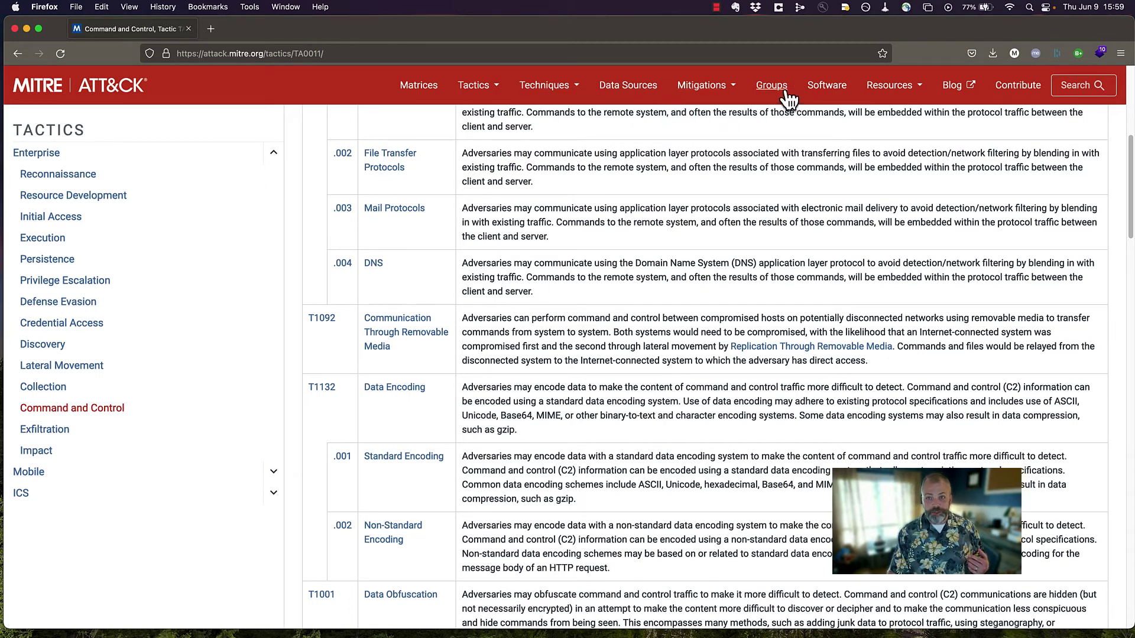
pyautogui.moveTo(538, 96)
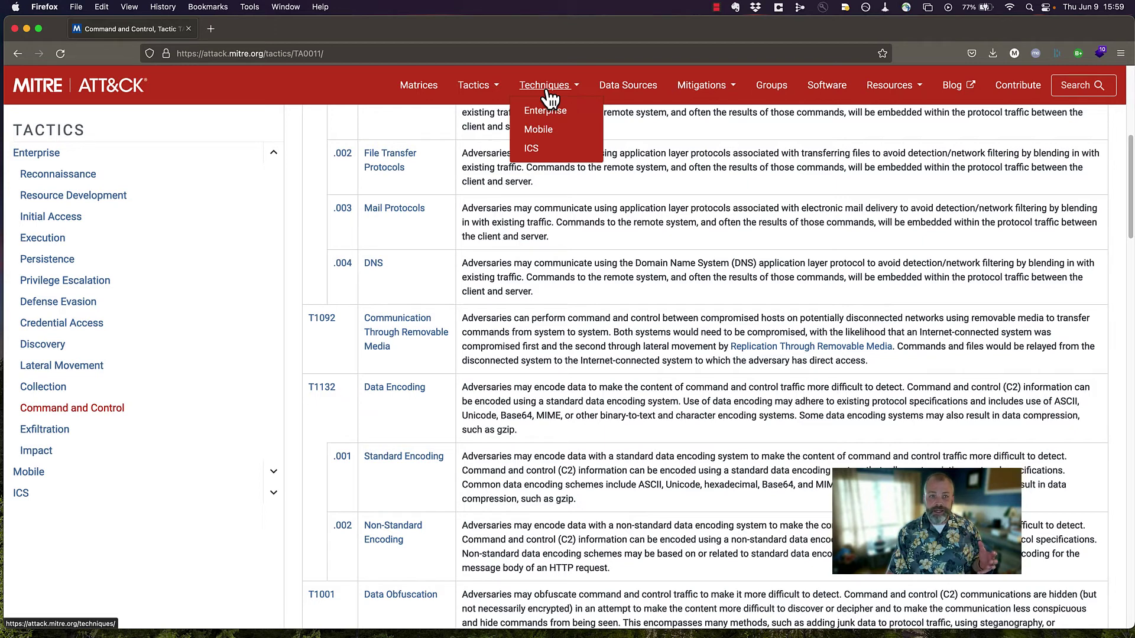
pyautogui.click(18, 55)
pyautogui.click(18, 55)
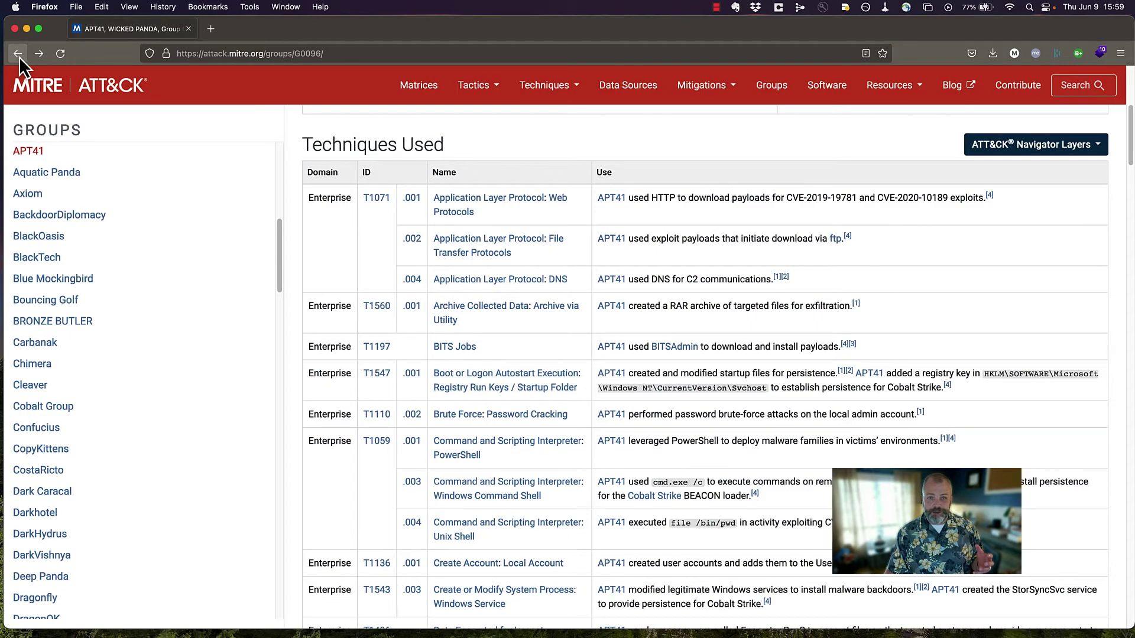
pyautogui.scroll(-12, 477, 374)
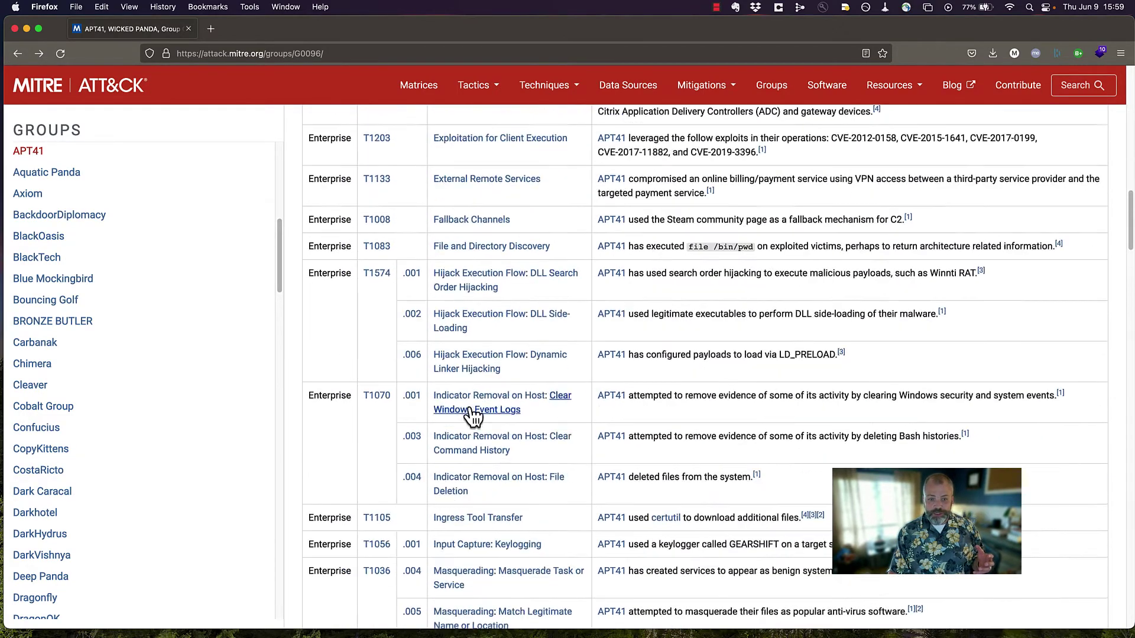
pyautogui.scroll(-20, 473, 415)
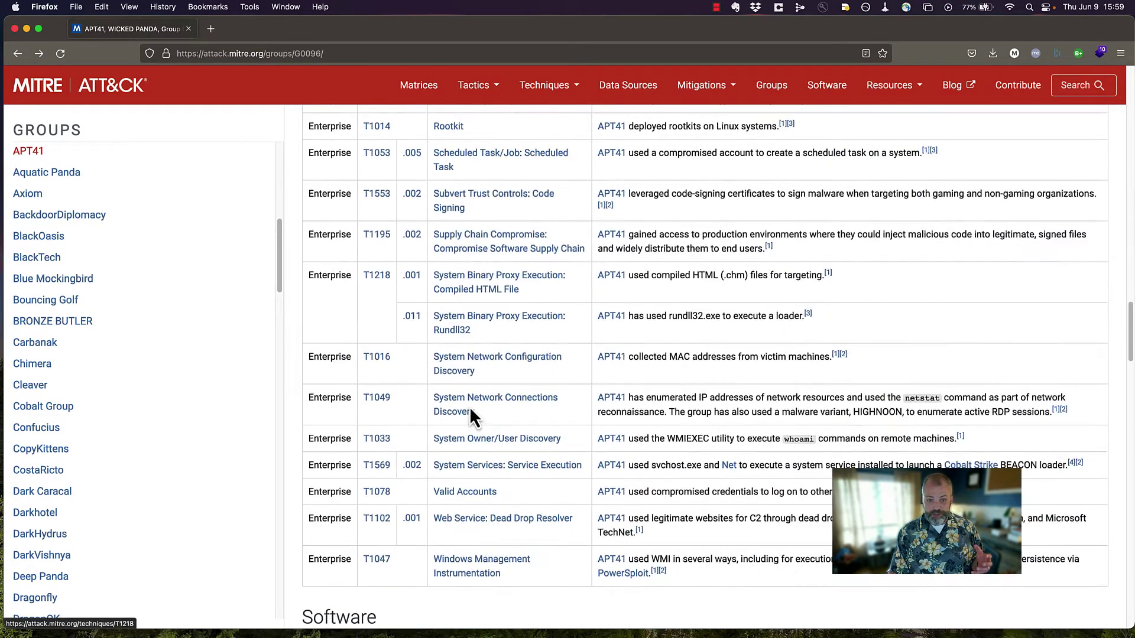
pyautogui.scroll(-5, 470, 416)
pyautogui.scroll(-3, 469, 406)
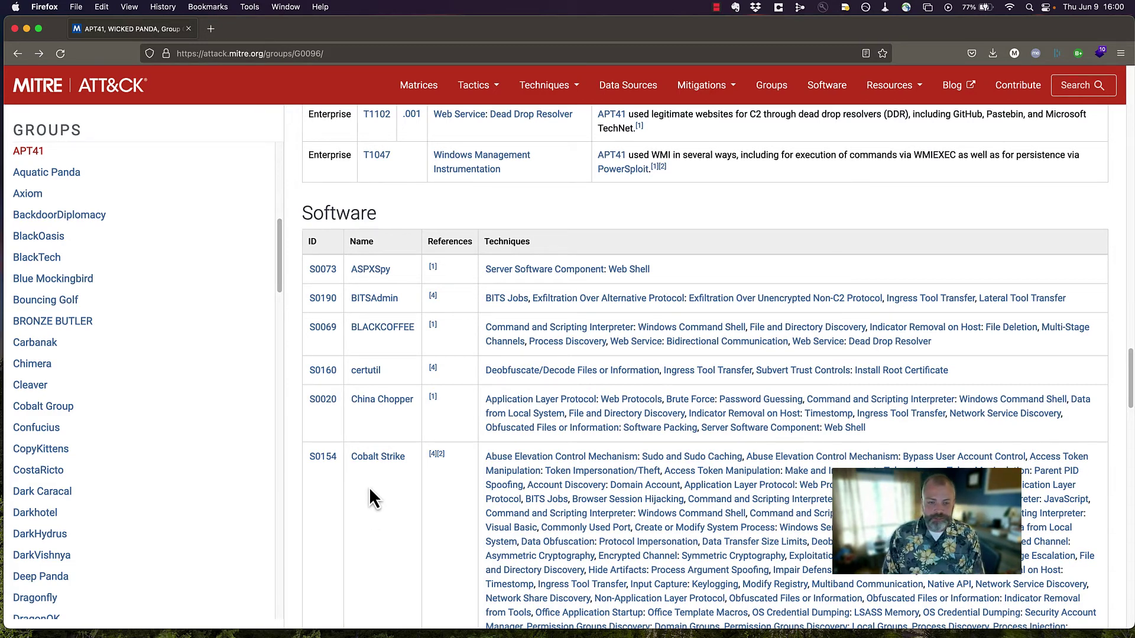
pyautogui.scroll(1, 370, 488)
pyautogui.scroll(-2, 369, 487)
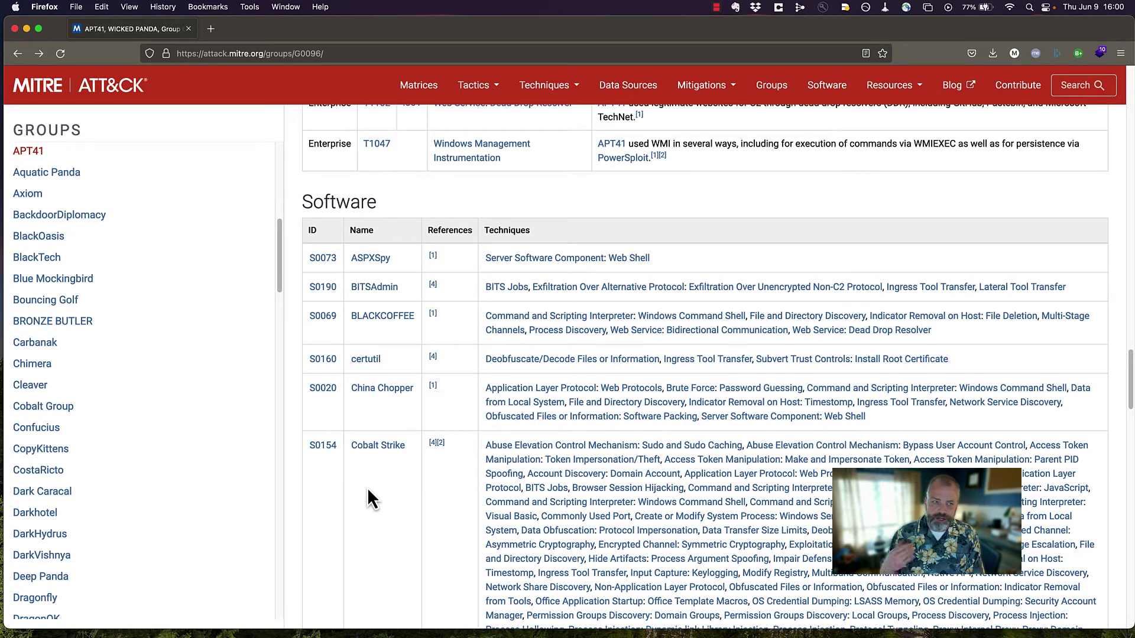
pyautogui.scroll(-1, 366, 408)
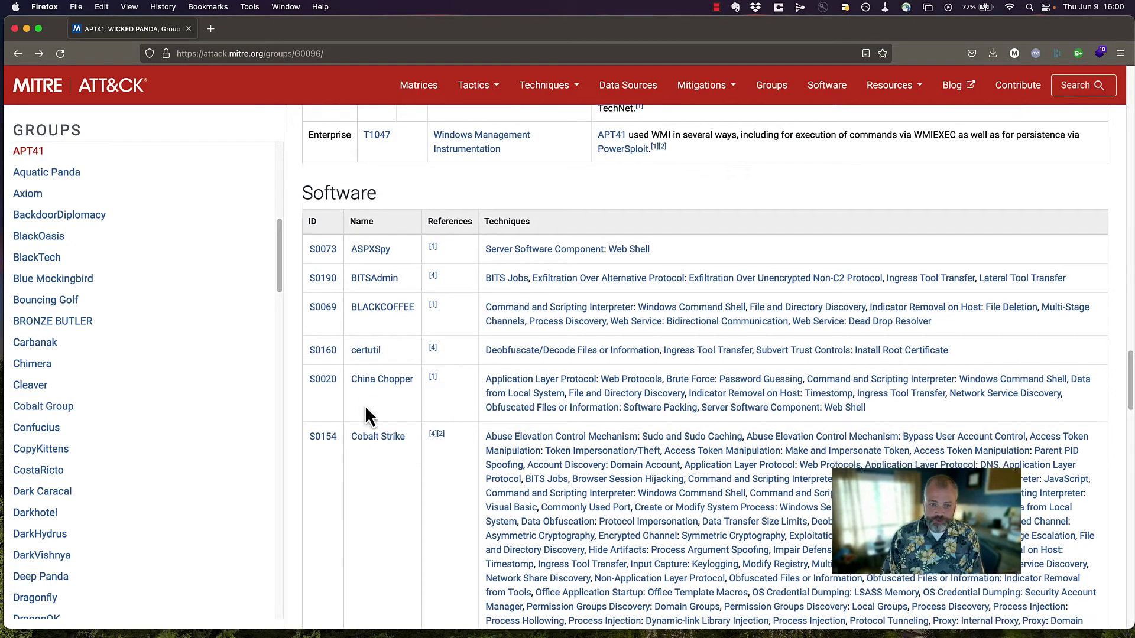
pyautogui.scroll(-1, 366, 415)
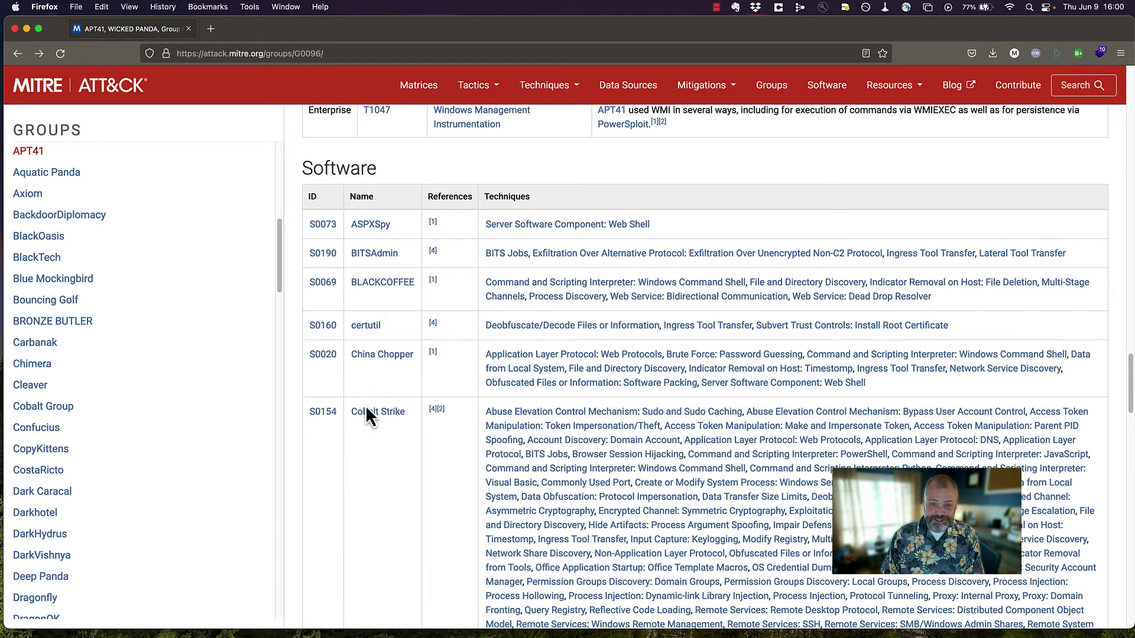
pyautogui.scroll(-8, 366, 408)
pyautogui.scroll(-9, 367, 408)
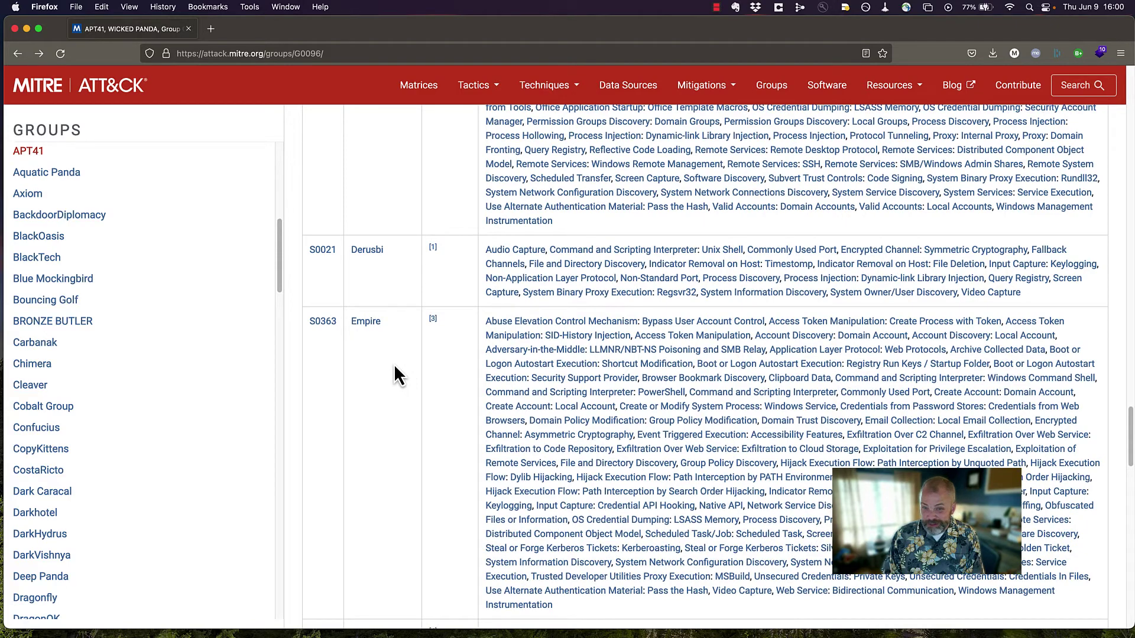
pyautogui.scroll(-8, 394, 366)
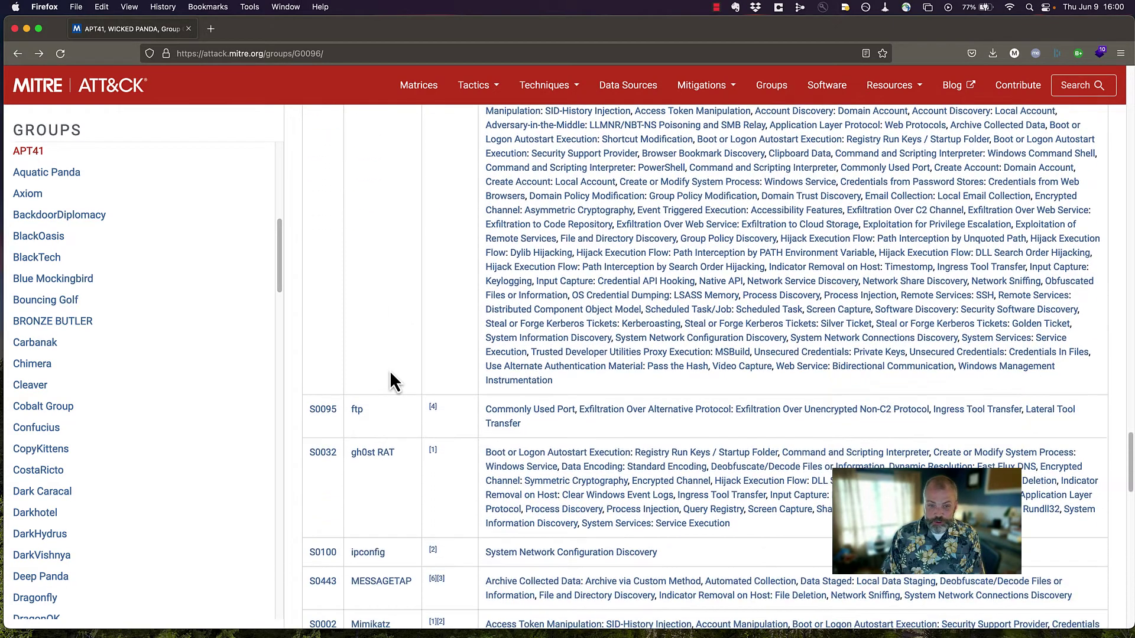
pyautogui.scroll(-8, 384, 391)
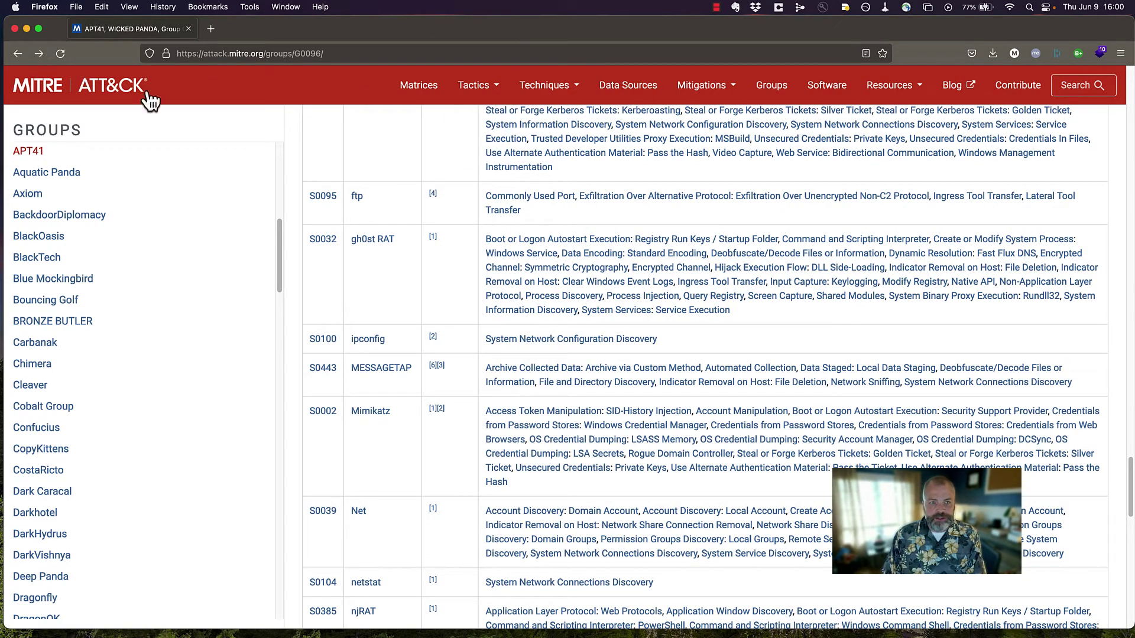
pyautogui.scroll(10, 411, 201)
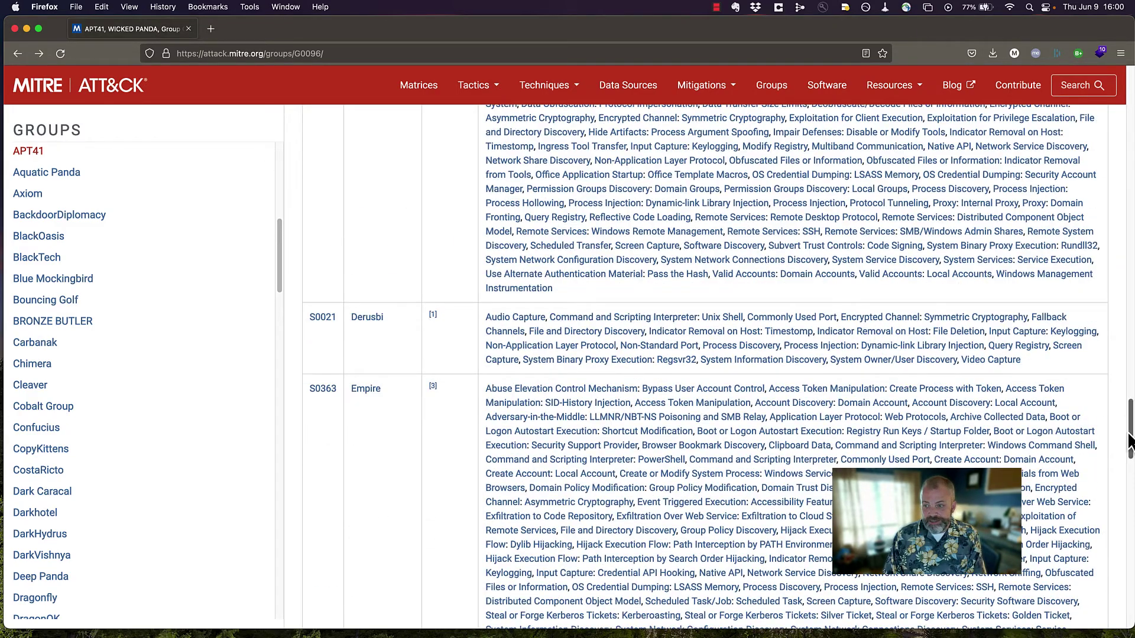
pyautogui.moveTo(1131, 441); pyautogui.dragTo(1129, 121)
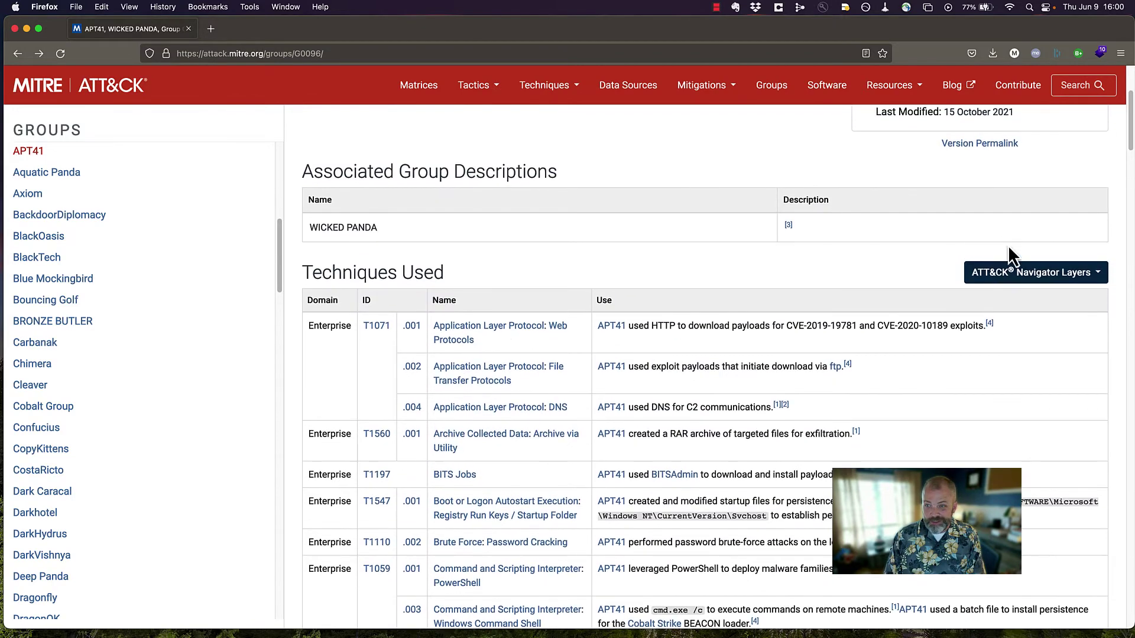
# View APT41's Enterprise Layer in ATT&CK Navigator from the Navigator Layers menu.
pyautogui.click(1039, 289)
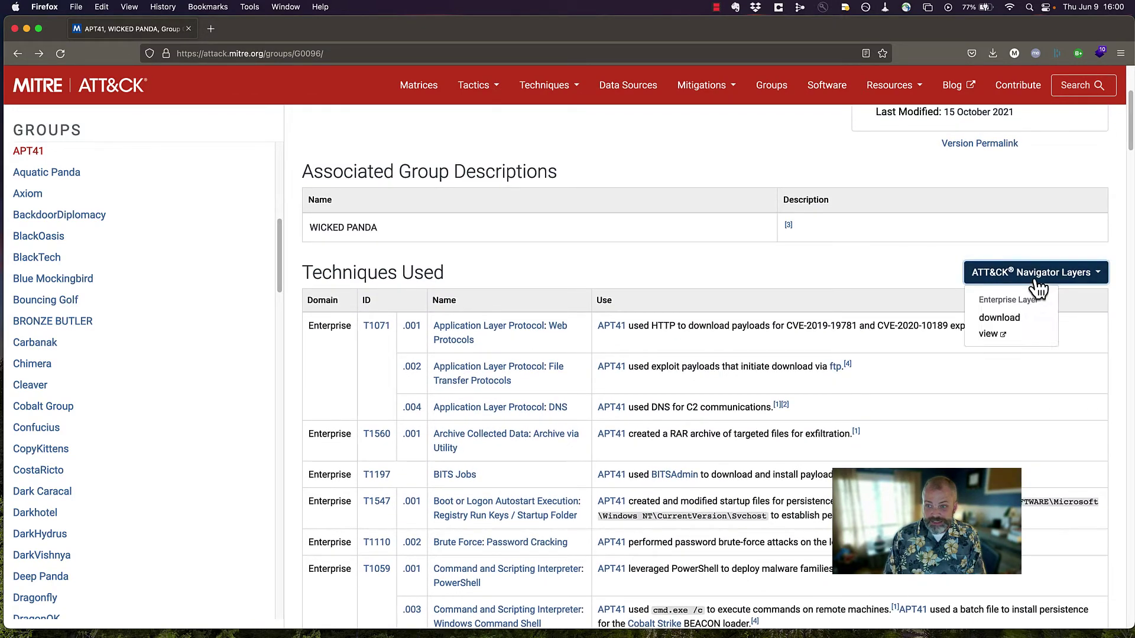
pyautogui.click(989, 335)
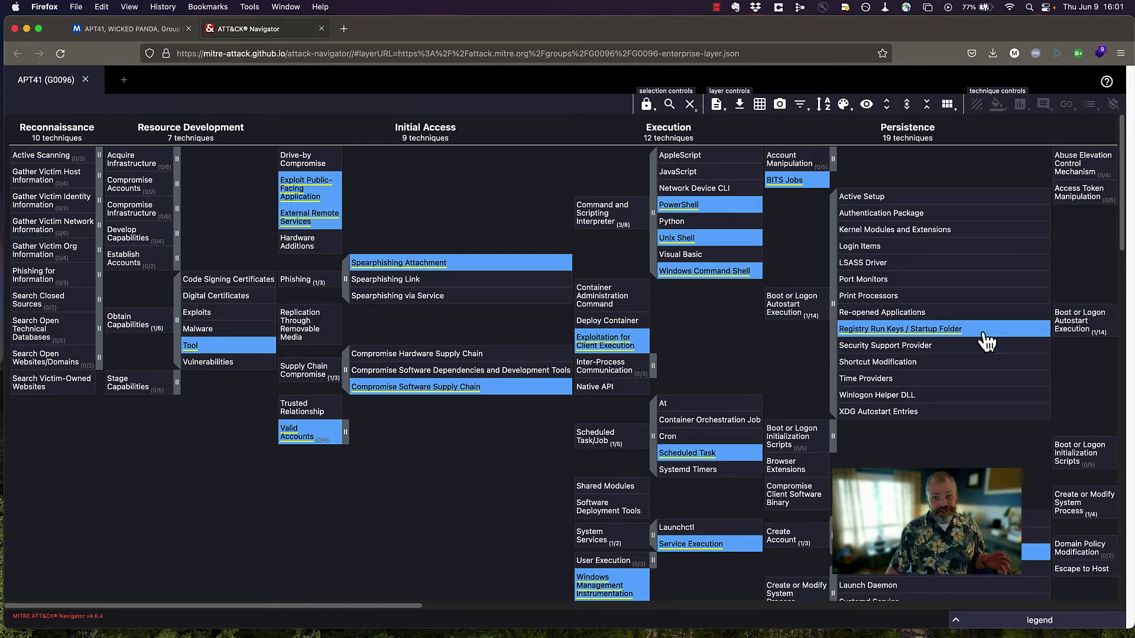
pyautogui.scroll(-2, 636, 292)
pyautogui.scroll(-2, 641, 293)
pyautogui.moveTo(326, 312)
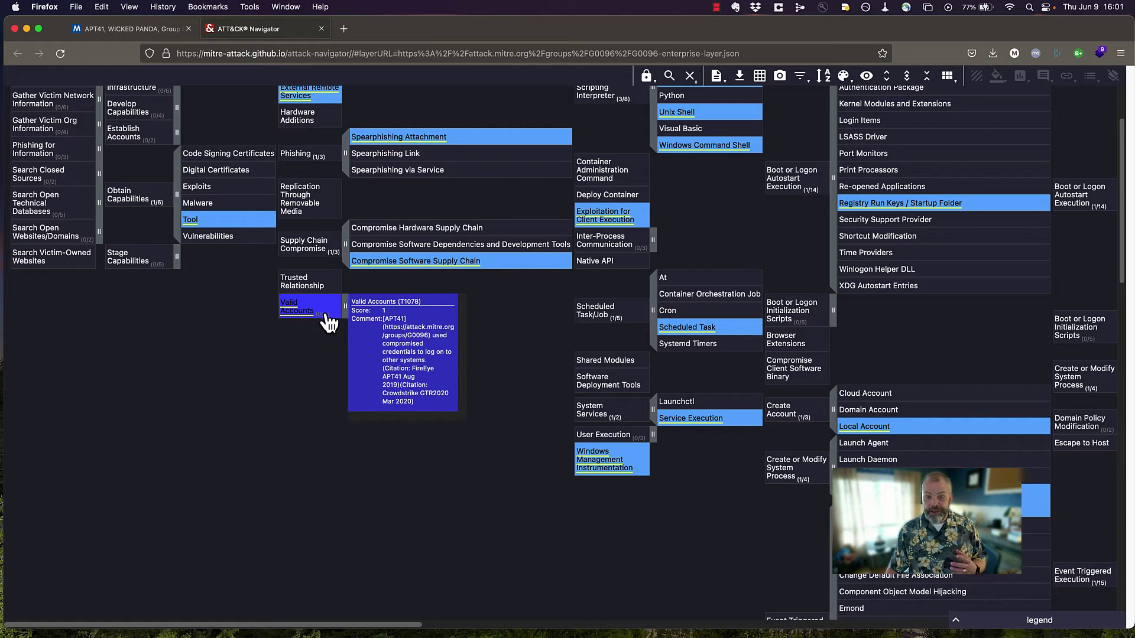
pyautogui.scroll(4, 458, 467)
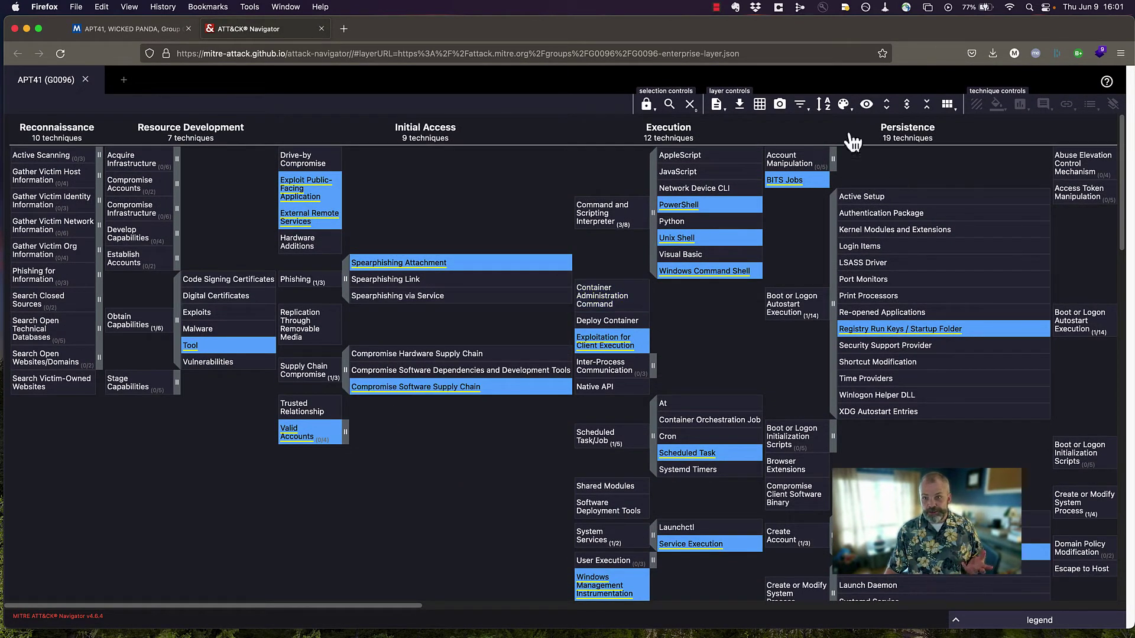
# Collapse all sub-techniques, then expand only Valid Accounts under Initial Access.
pyautogui.click(927, 105)
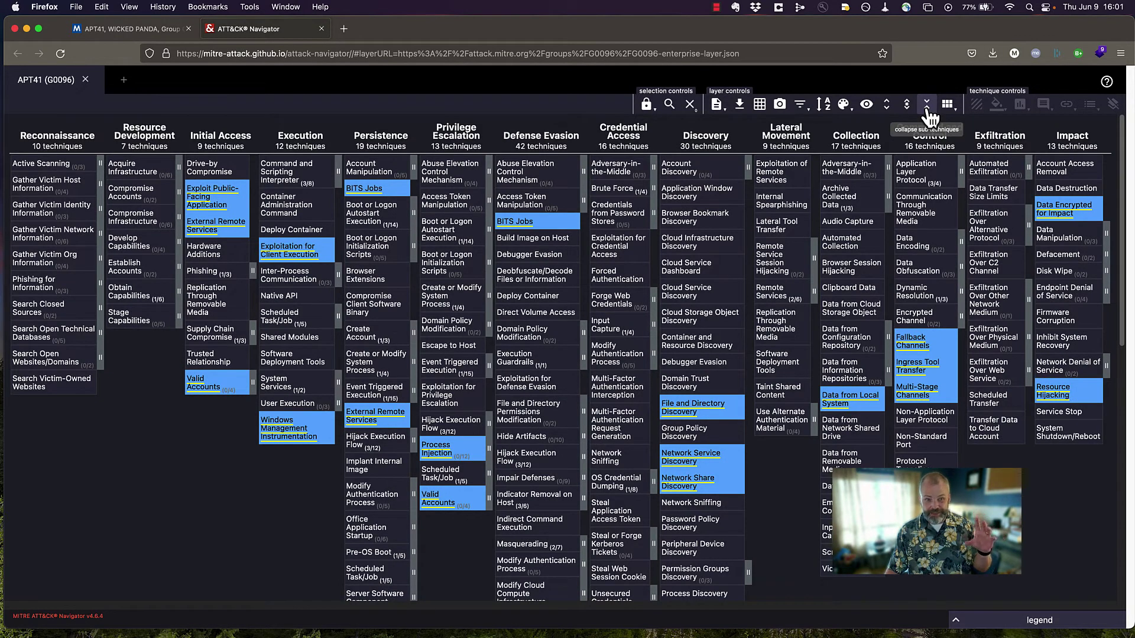
pyautogui.click(253, 385)
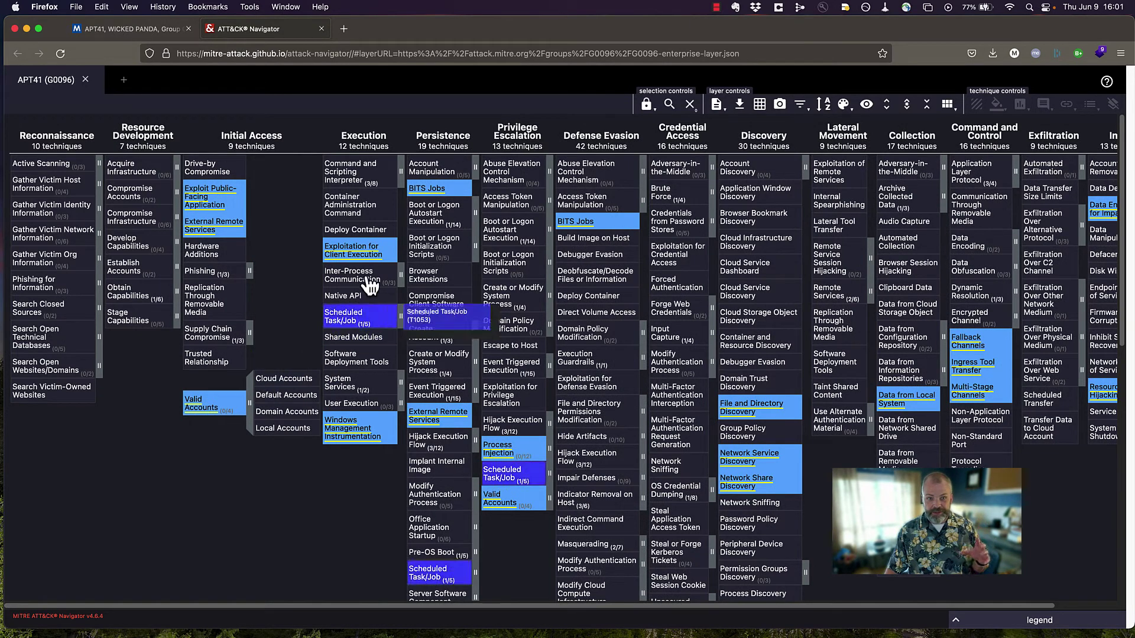
pyautogui.moveTo(356, 252)
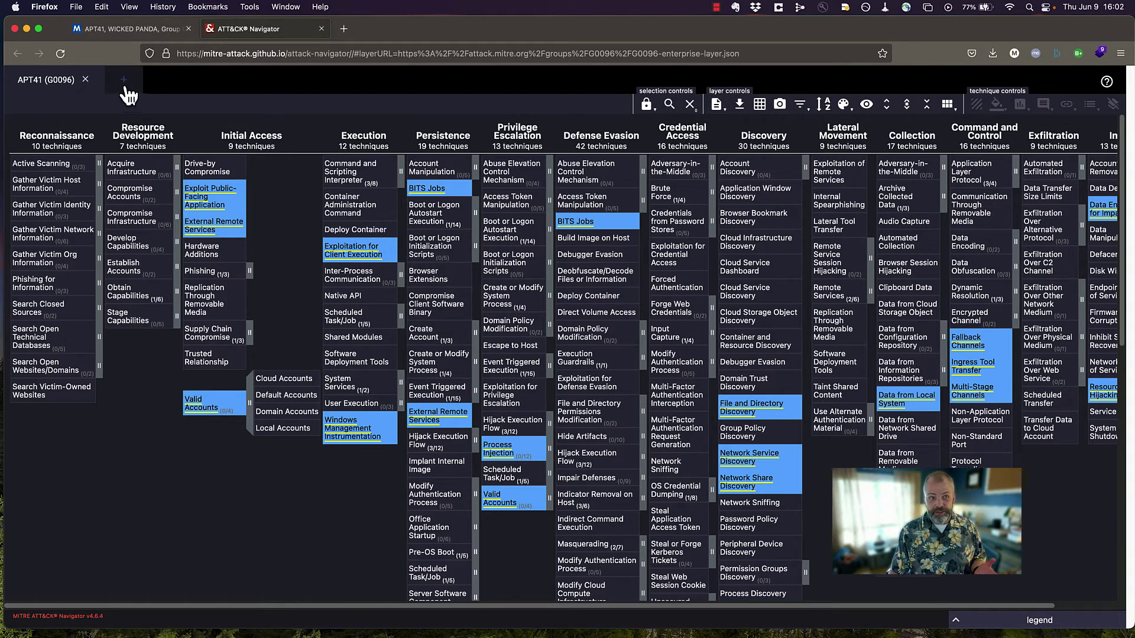
# From the APT41 tab, go to the Carbanak (G0008) page and download its enterprise layer file.
pyautogui.click(152, 25)
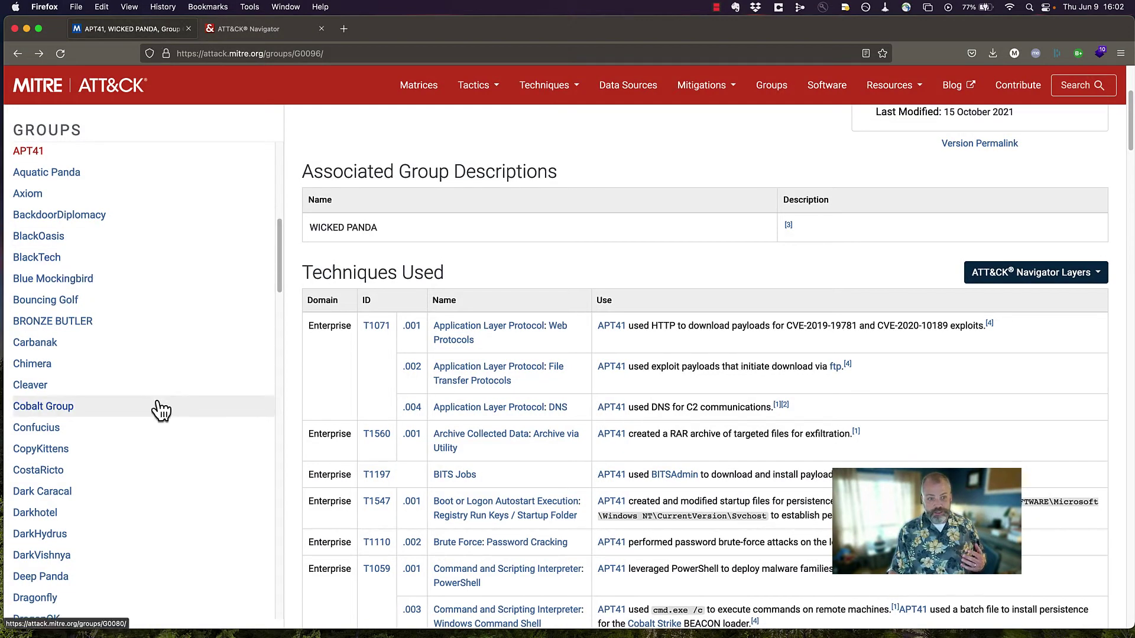
pyautogui.click(56, 348)
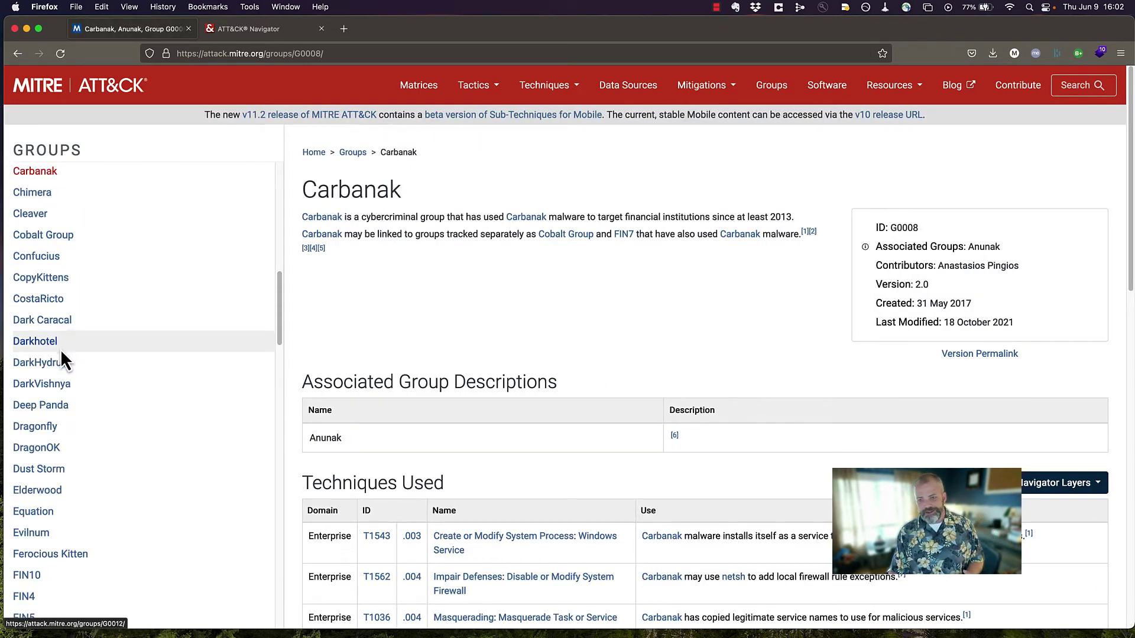
pyautogui.click(1050, 489)
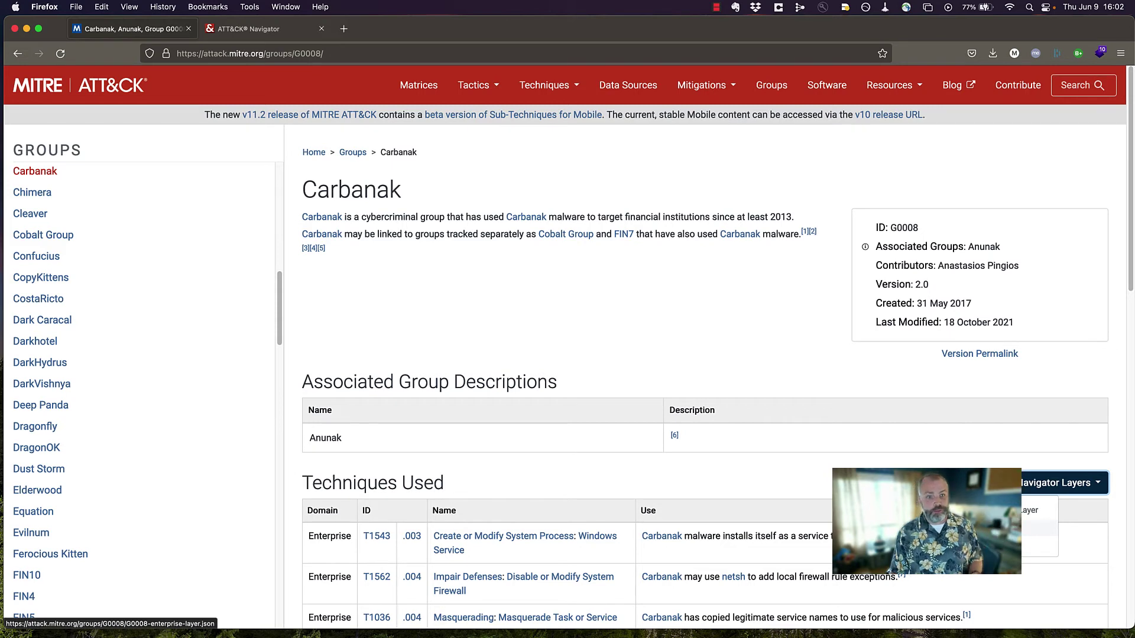
pyautogui.click(1039, 528)
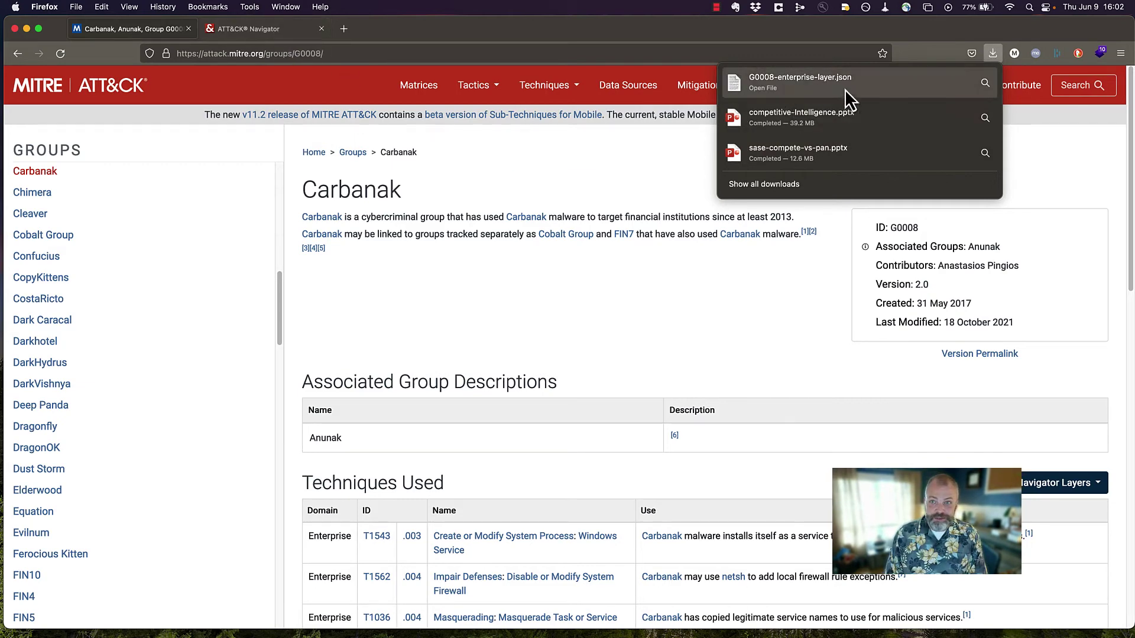
# Upload G0008-enterprise-layer.json from Downloads into a new Navigator layer tab.
pyautogui.click(247, 28)
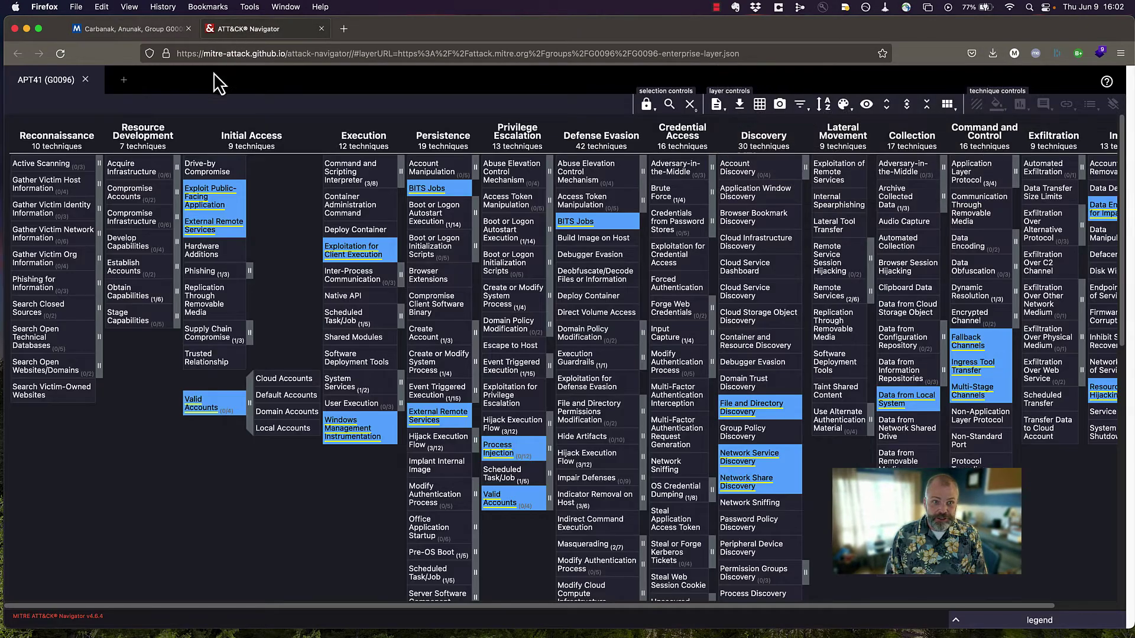
pyautogui.click(125, 80)
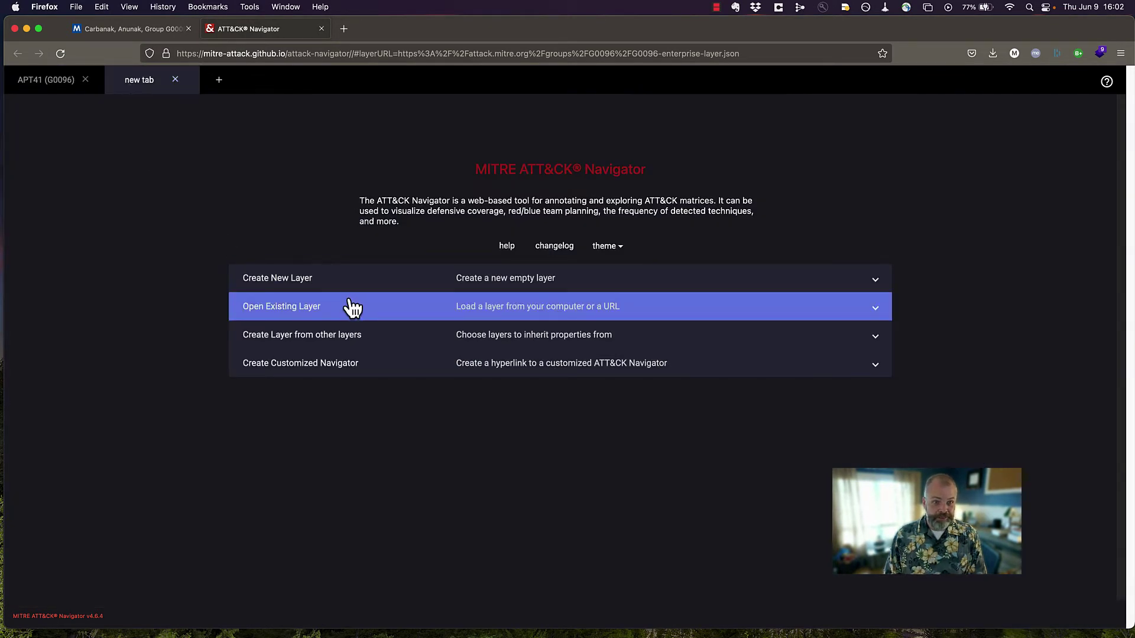
pyautogui.click(300, 309)
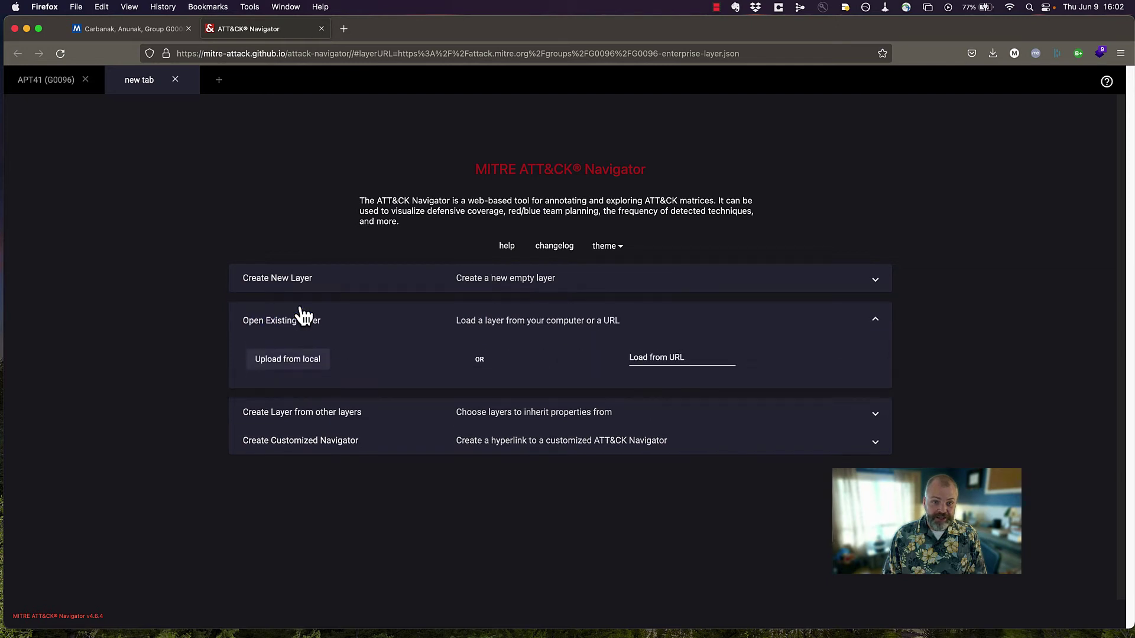
pyautogui.click(299, 366)
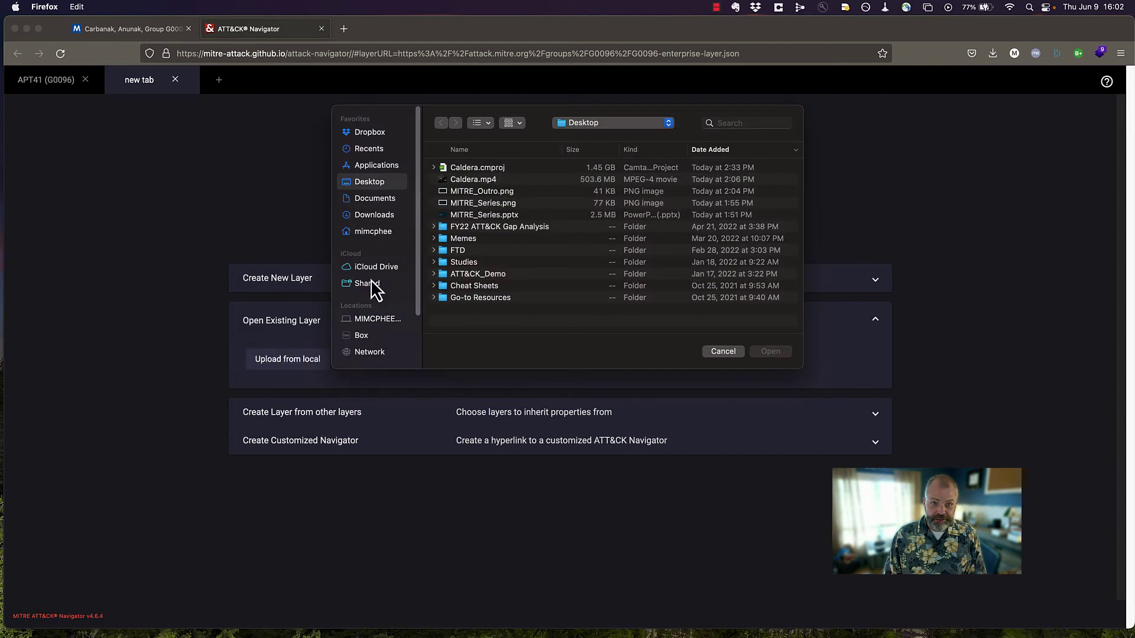
pyautogui.click(371, 200)
pyautogui.click(370, 215)
pyautogui.click(518, 168)
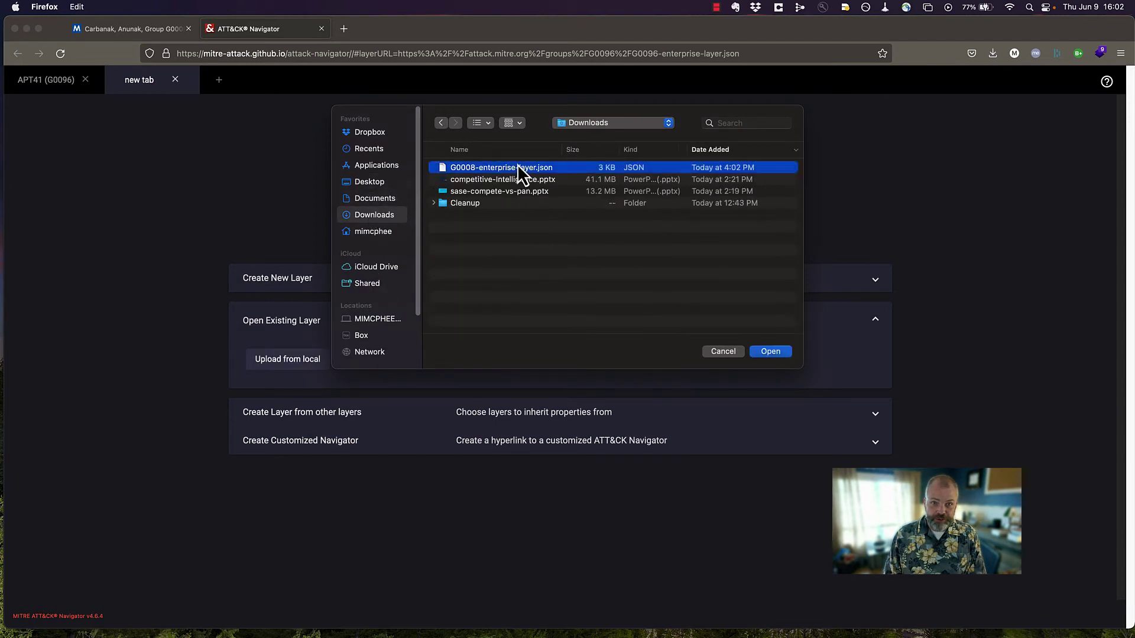
pyautogui.click(775, 352)
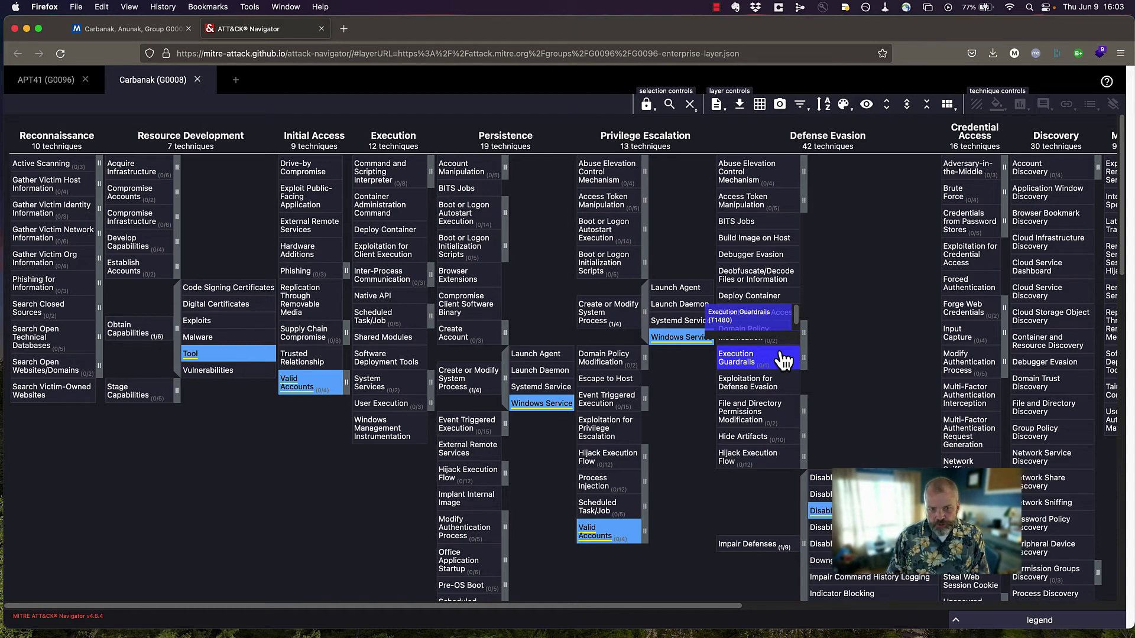
# Add a third tab holding a new blank Enterprise layer.
pyautogui.click(236, 80)
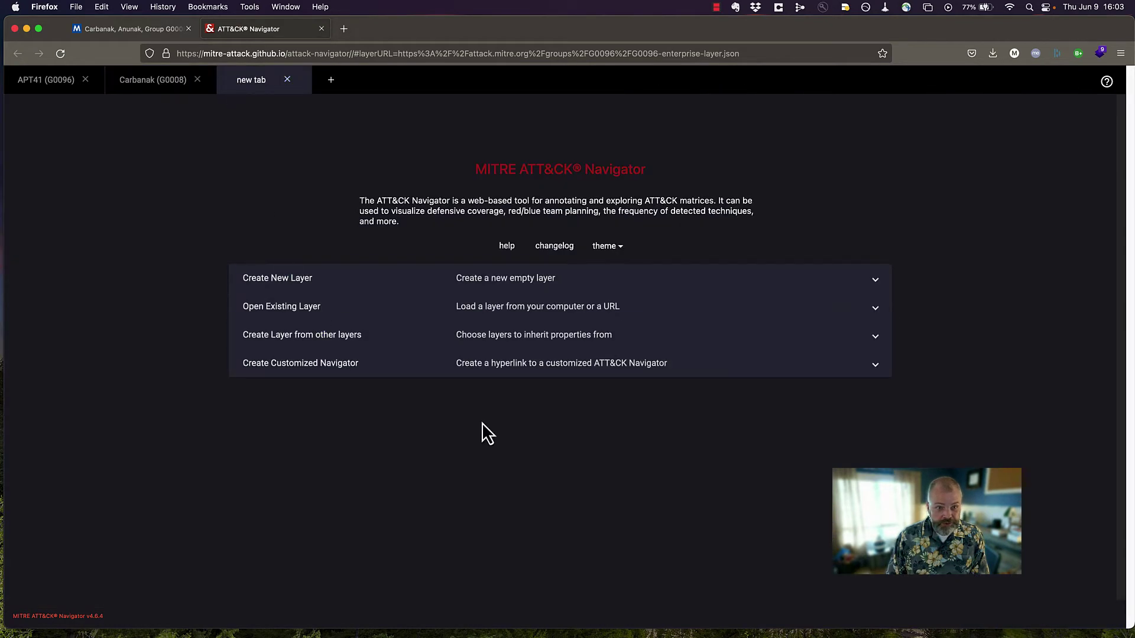
pyautogui.click(501, 284)
pyautogui.click(375, 324)
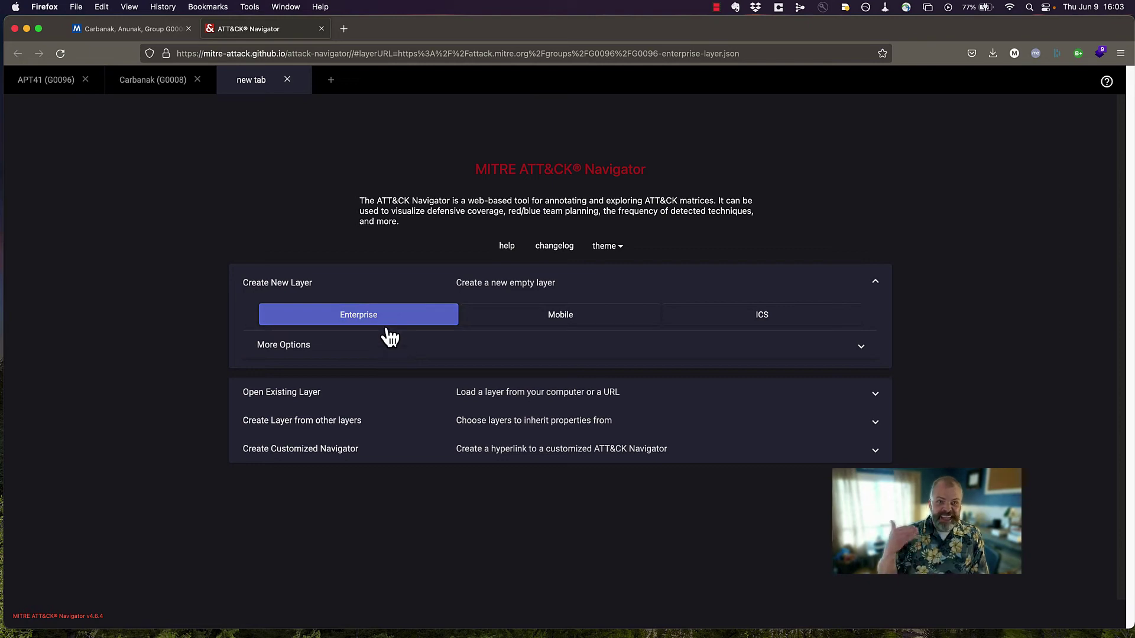
pyautogui.click(384, 319)
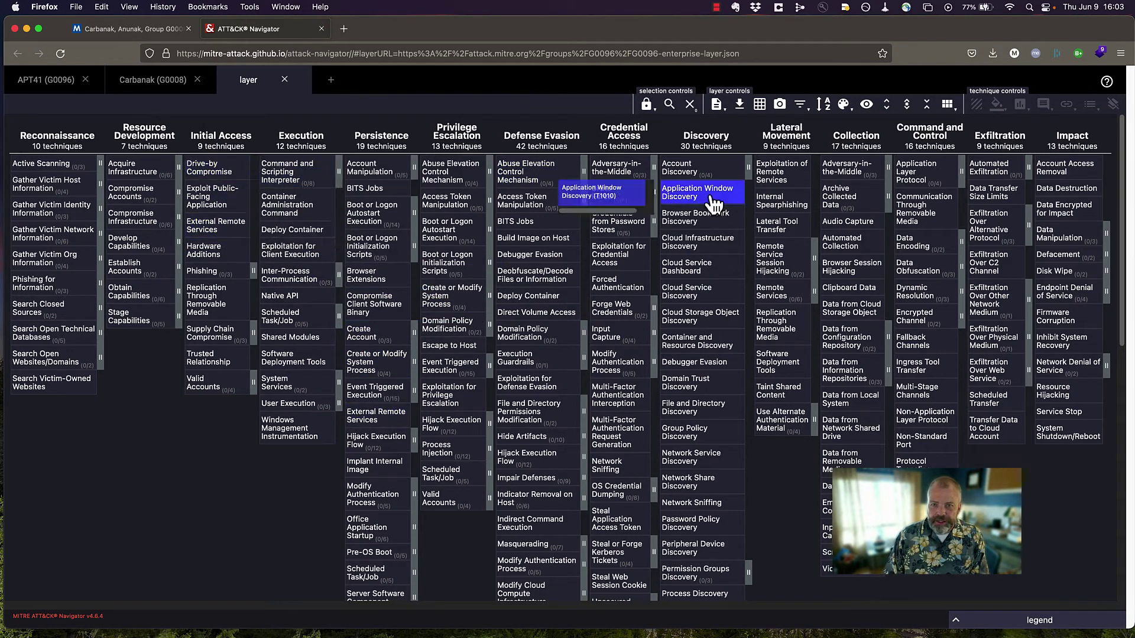
# Set the scoring gradient's low value to 1 and apply the green-to-red preset up to 5.
pyautogui.click(844, 105)
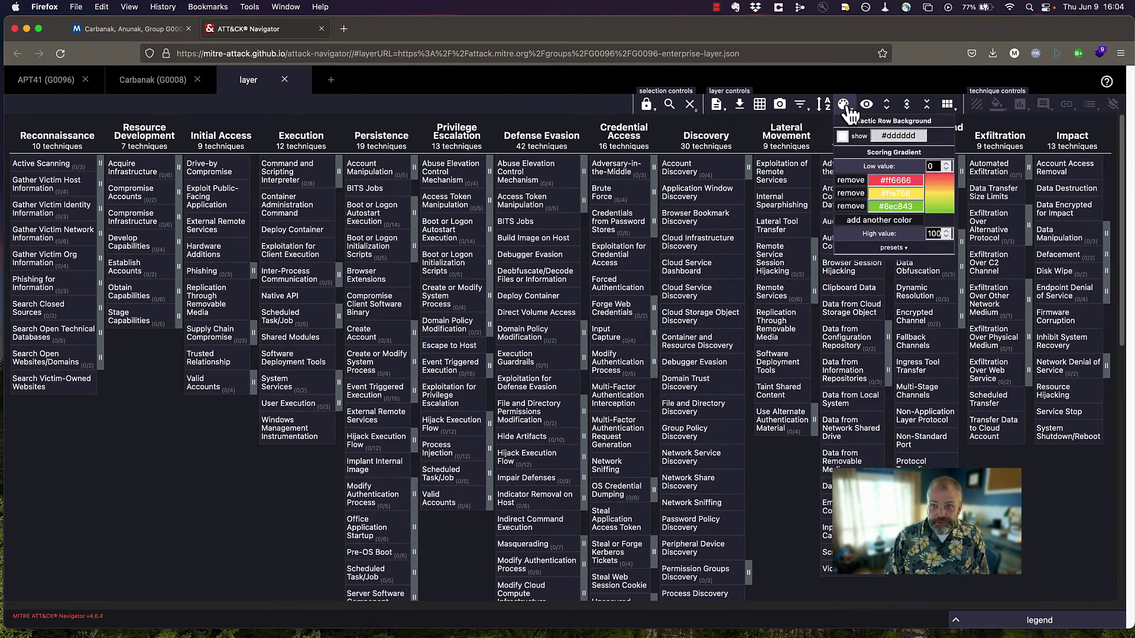
pyautogui.click(926, 167)
pyautogui.write('1')
pyautogui.doubleClick(930, 232)
pyautogui.press('BackSpace')
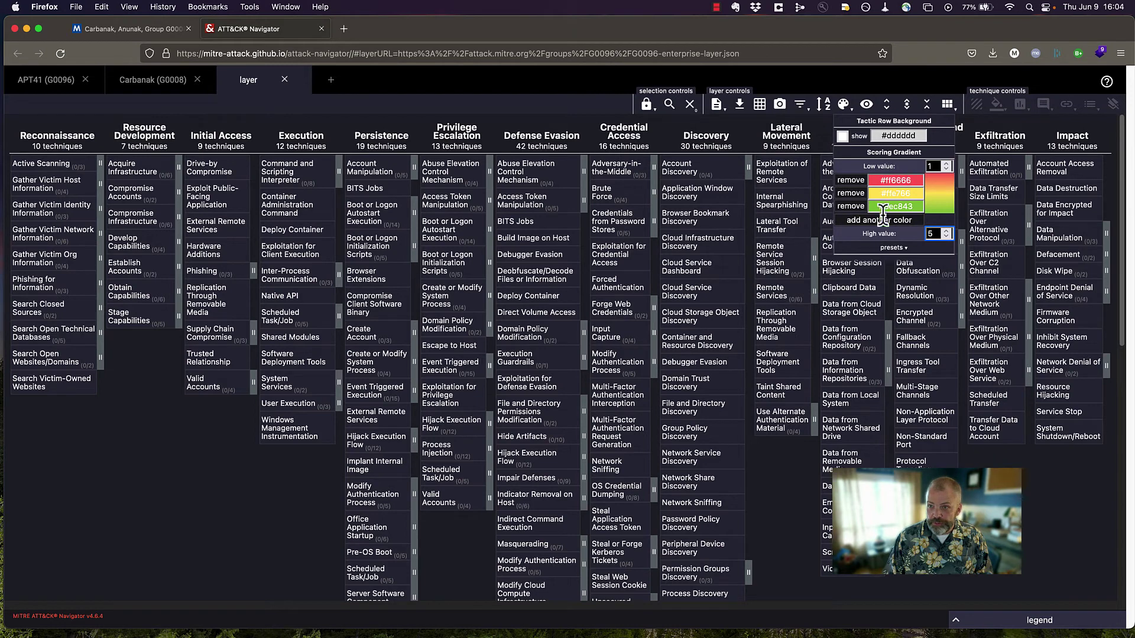
pyautogui.click(898, 248)
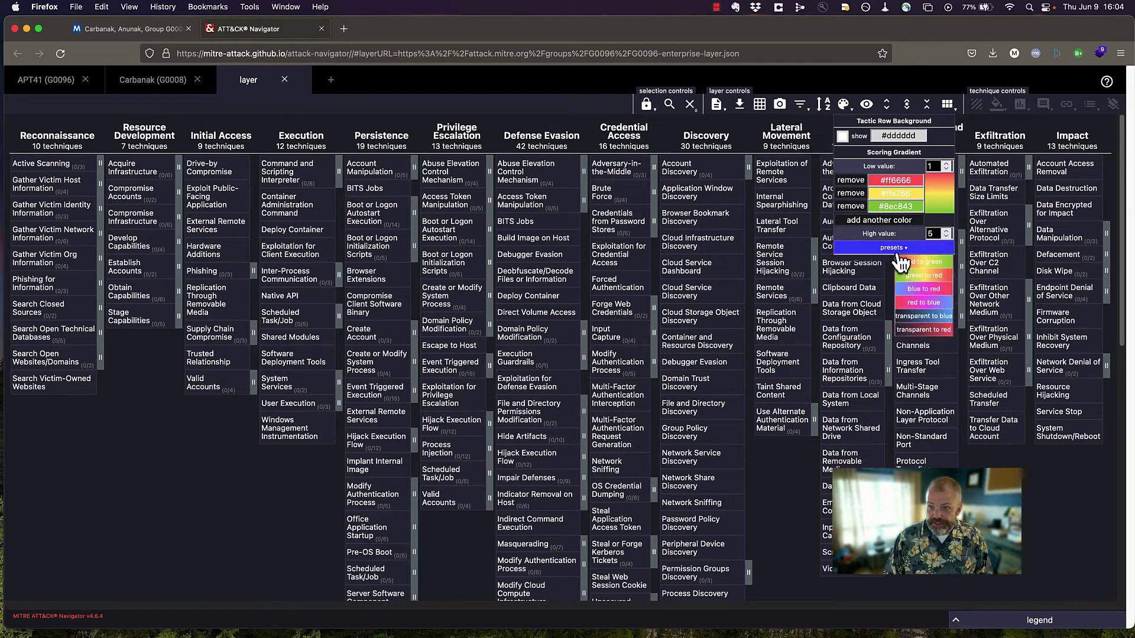
pyautogui.click(929, 276)
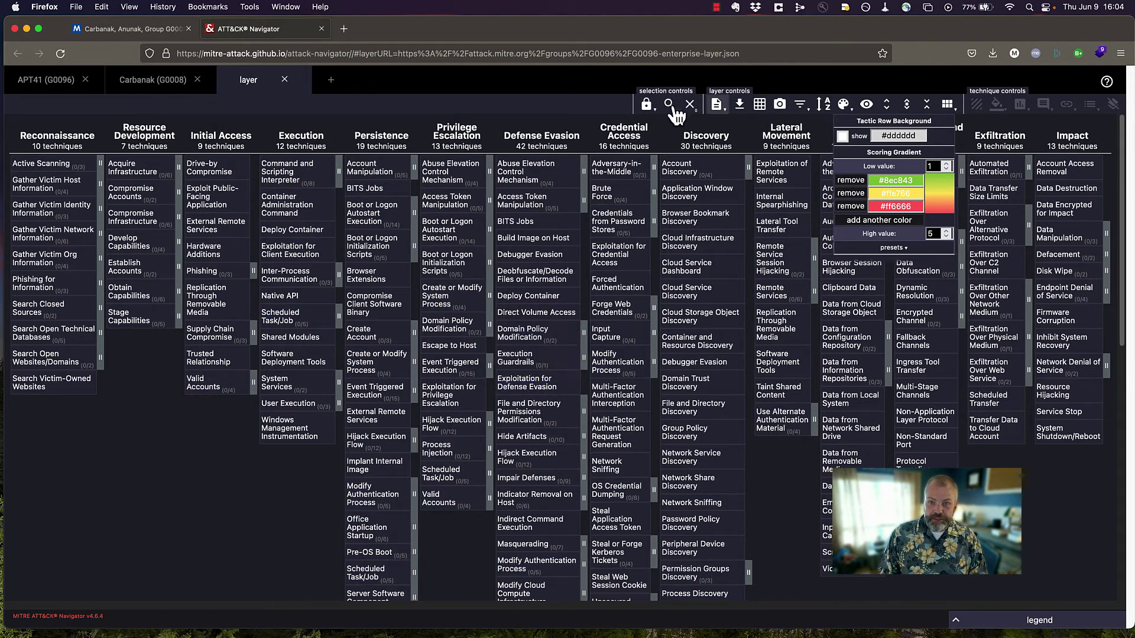
# Search the layer's techniques for 'remote access'.
pyautogui.click(844, 106)
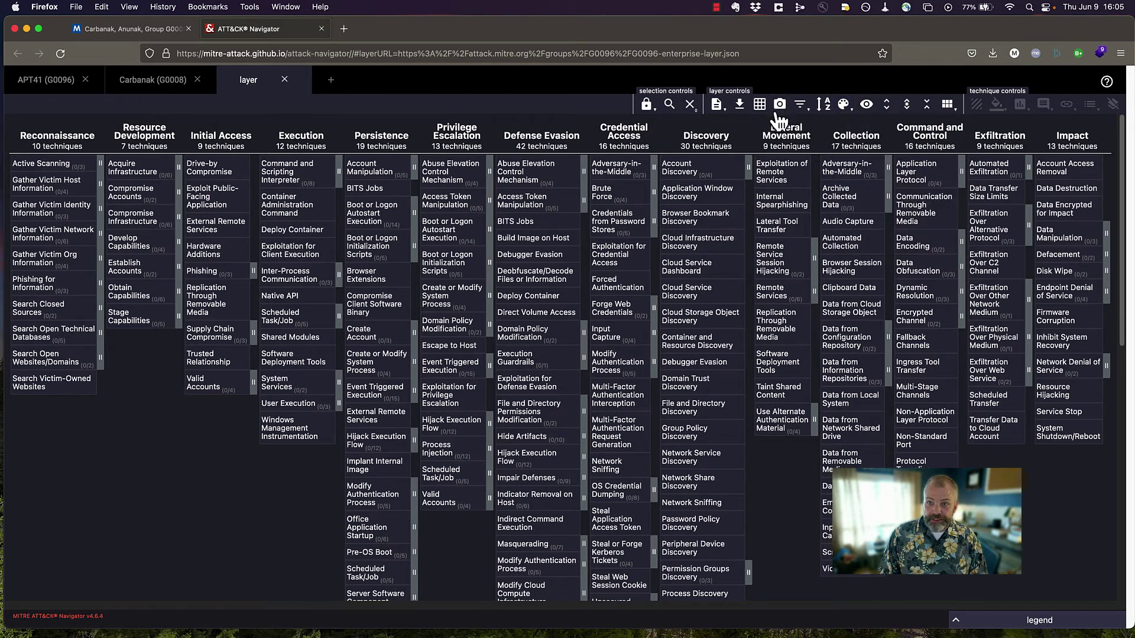
pyautogui.click(671, 108)
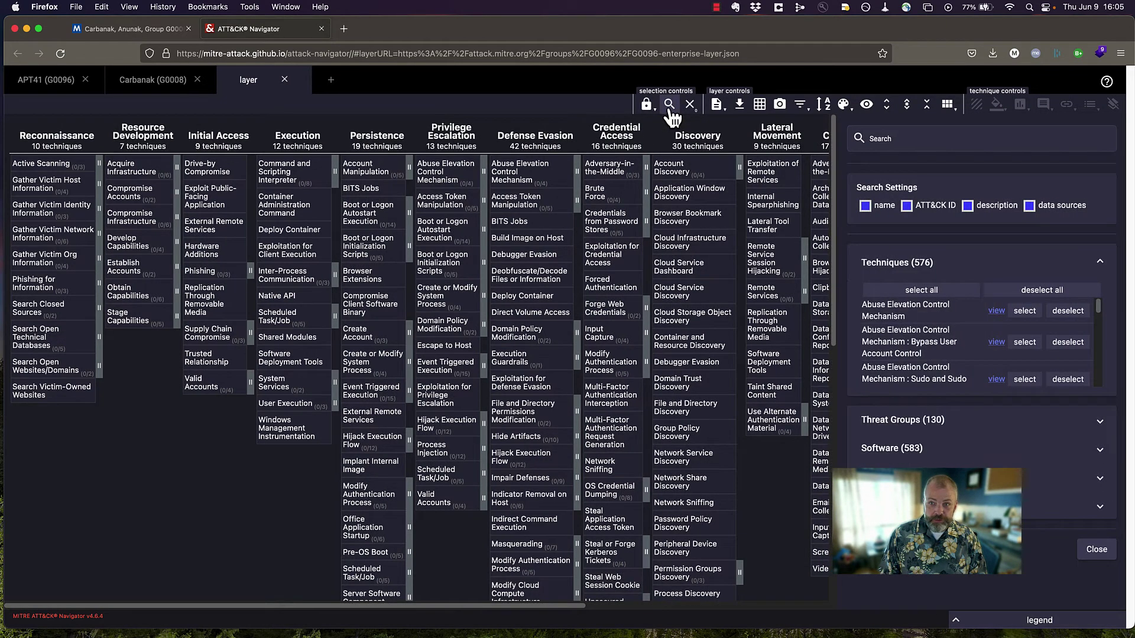
pyautogui.click(882, 140)
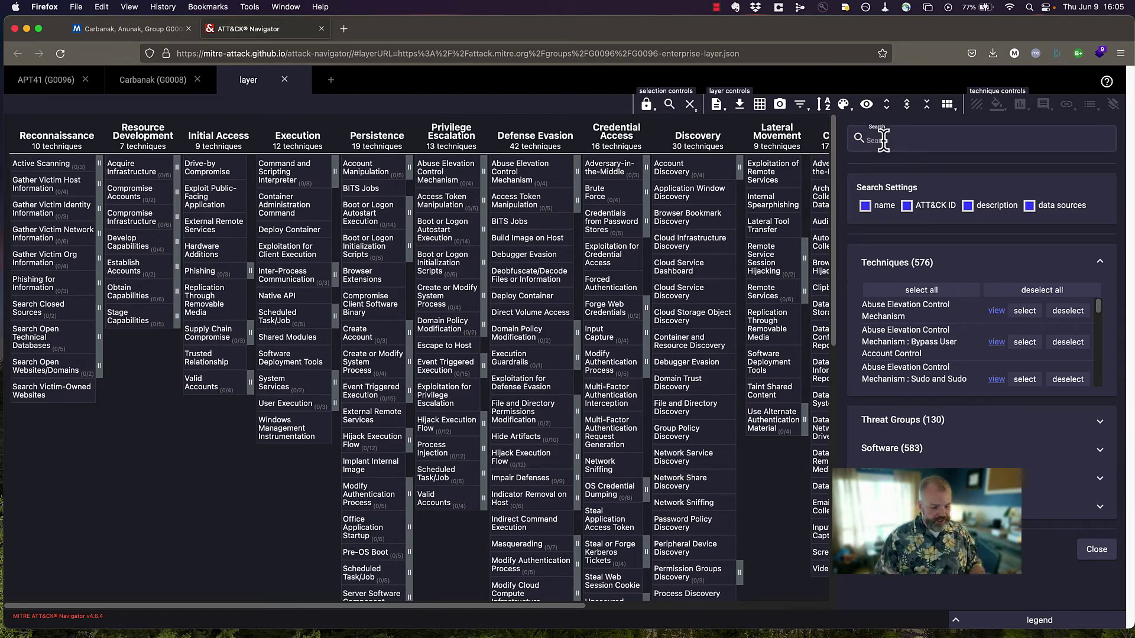
pyautogui.write('remote')
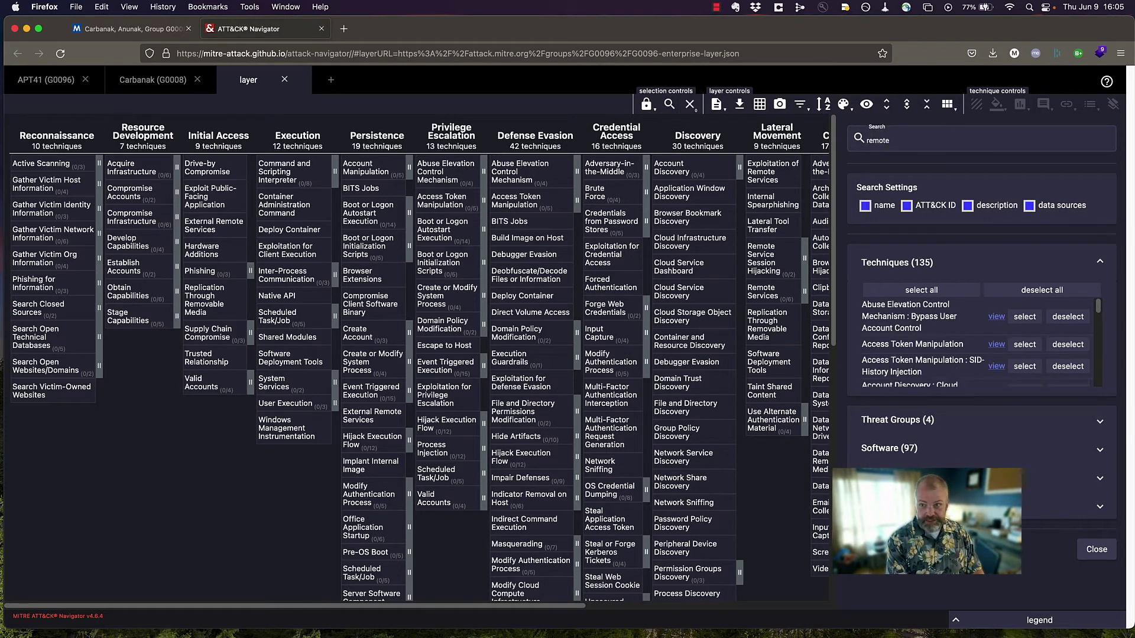
pyautogui.write(' access')
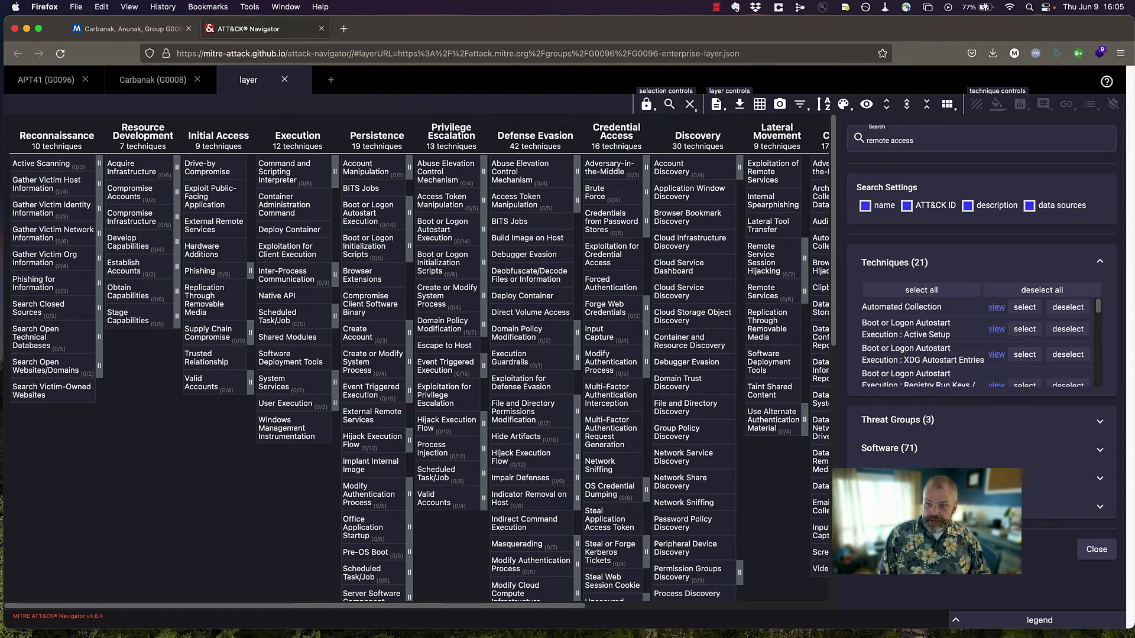
# Select one matching remote access tool's techniques, plus Windows Management Instrumentation.
pyautogui.click(905, 450)
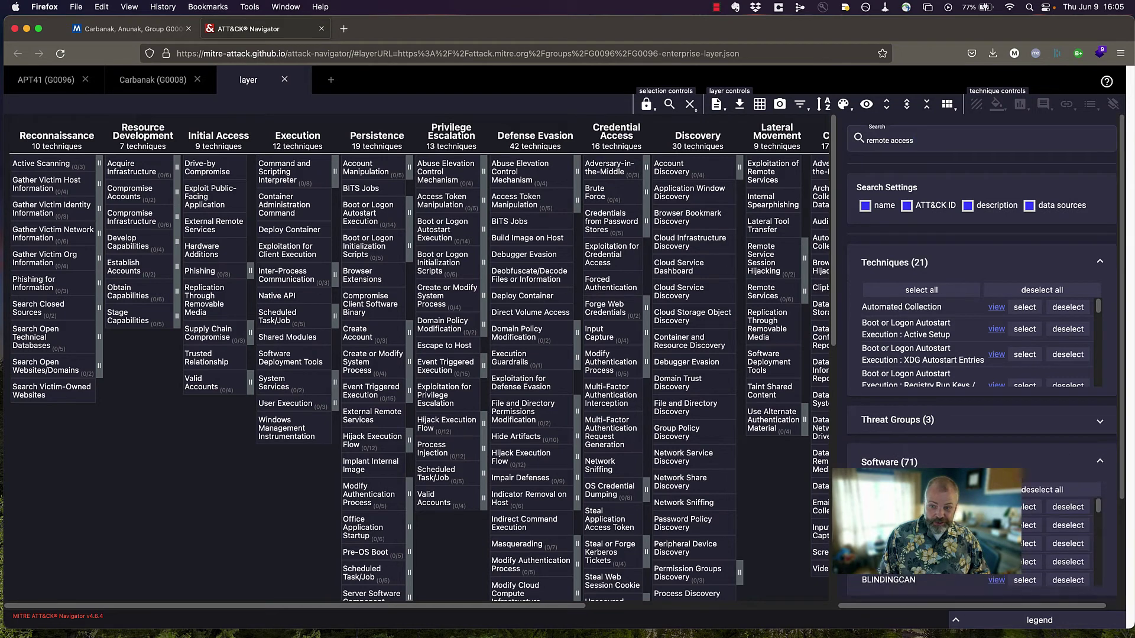
pyautogui.scroll(-1, 1111, 520)
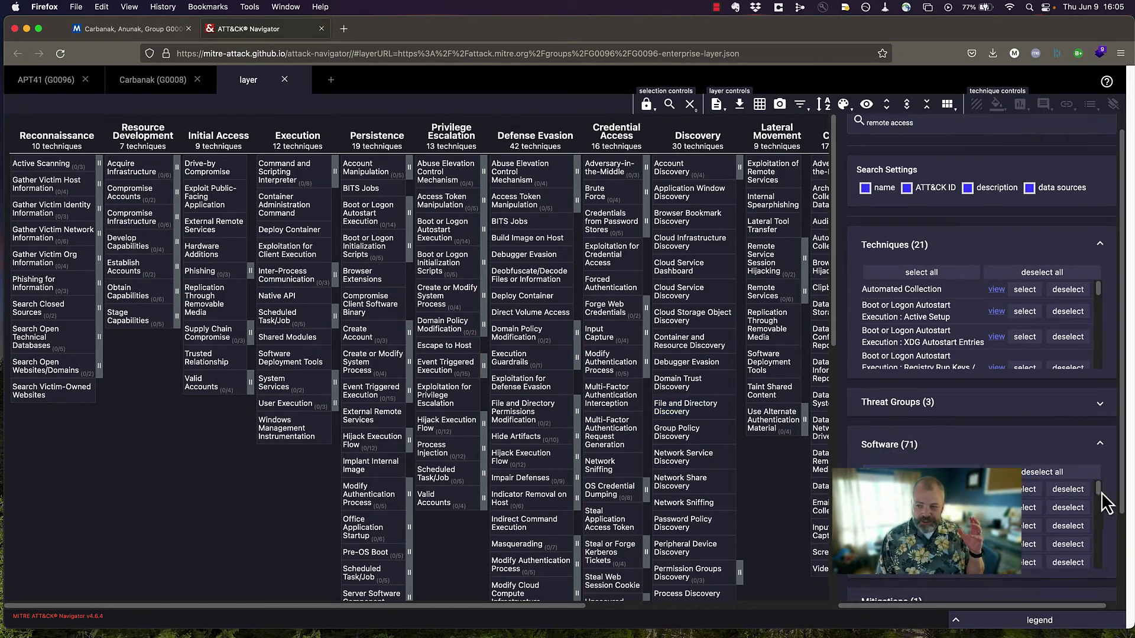
pyautogui.moveTo(1099, 493); pyautogui.dragTo(1098, 512)
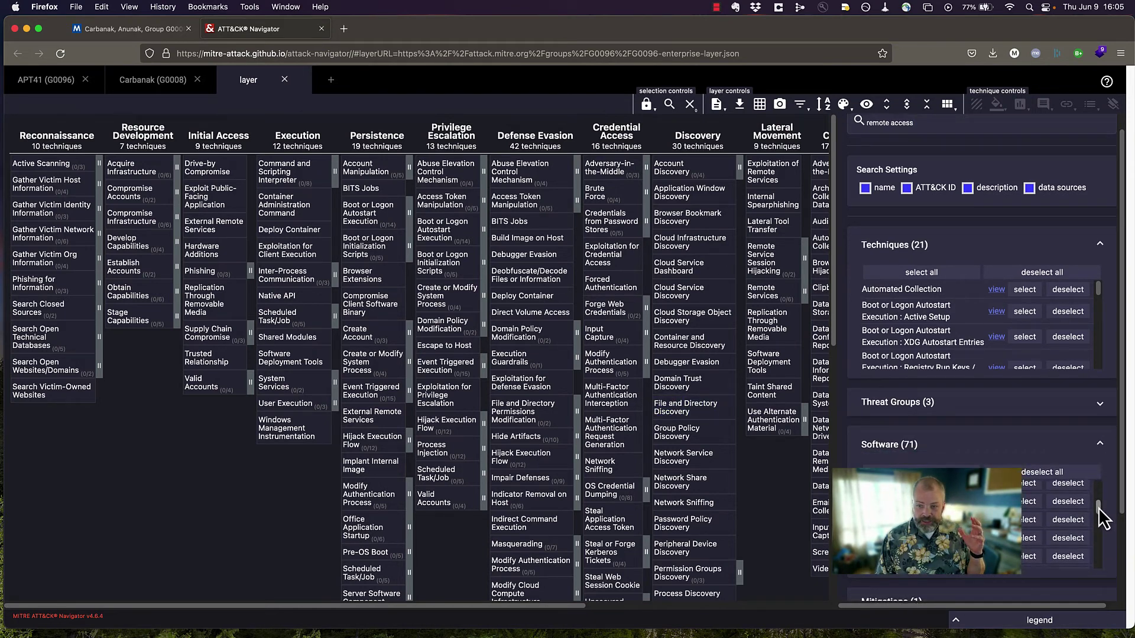
pyautogui.click(1028, 525)
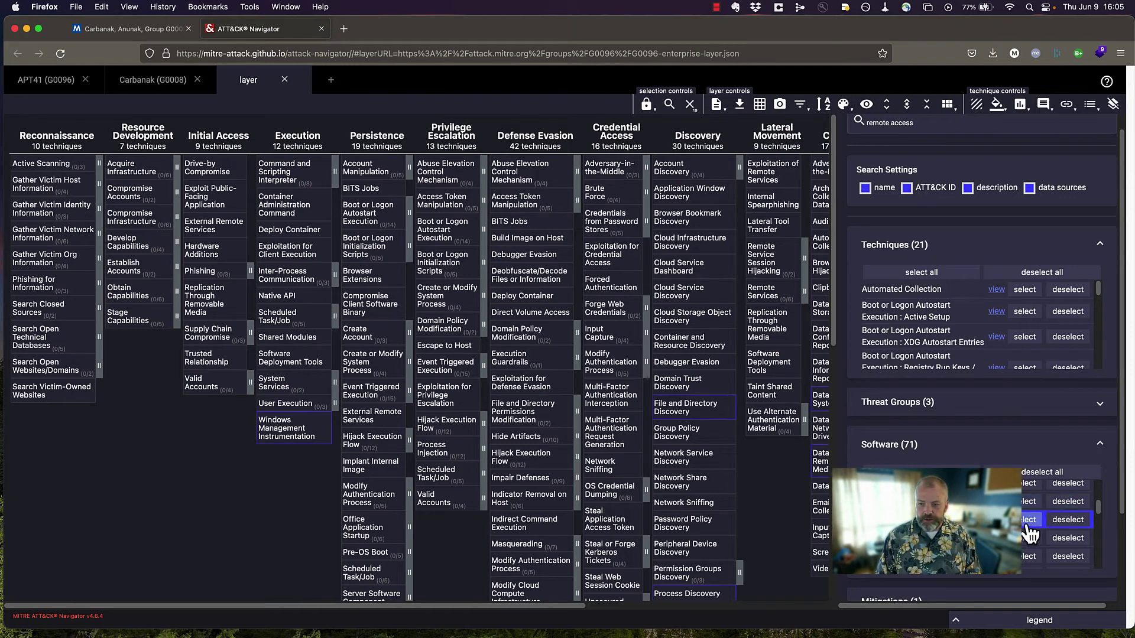
pyautogui.click(322, 430)
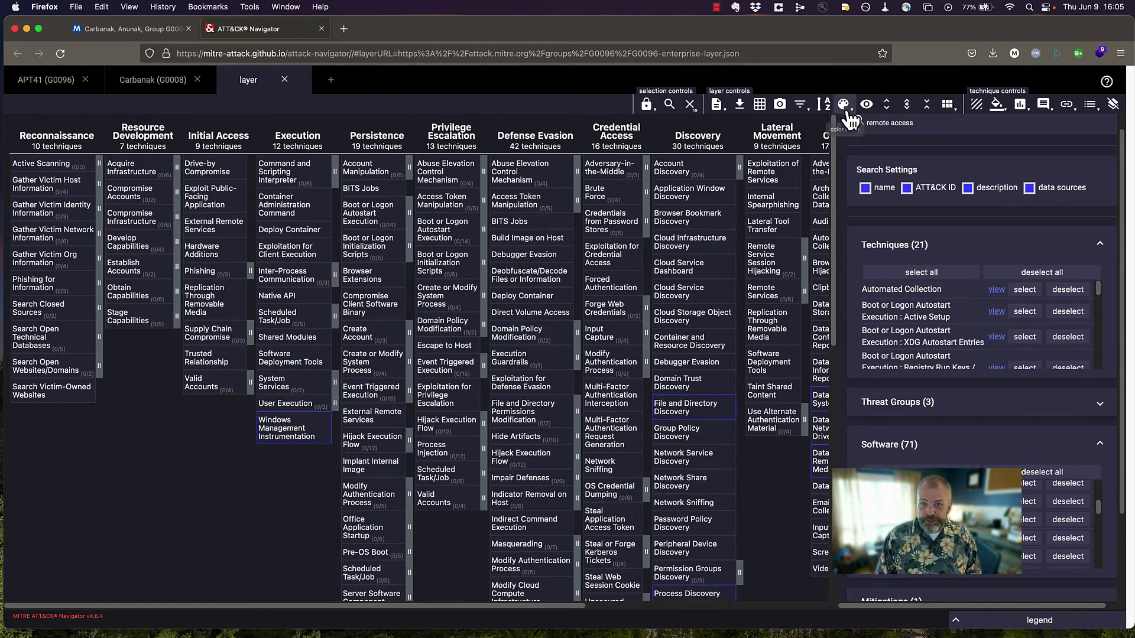
# Score the selected remote-access techniques, e.g. Windows Management Instrumentation and Non-Standard Port, 4 (orange).
pyautogui.click(672, 108)
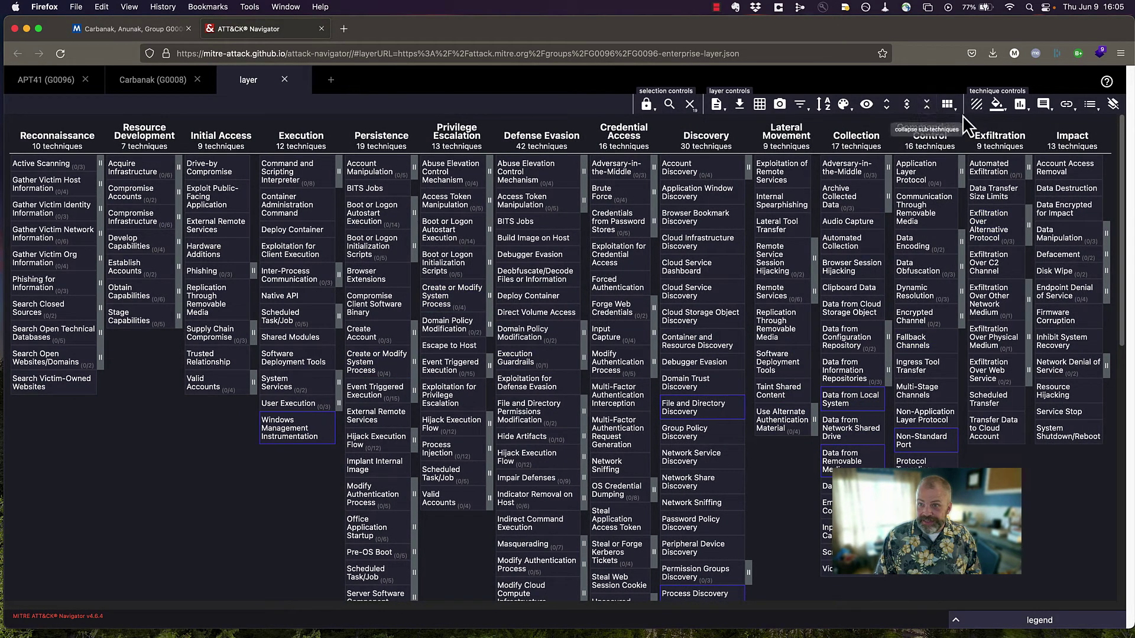
pyautogui.click(1021, 109)
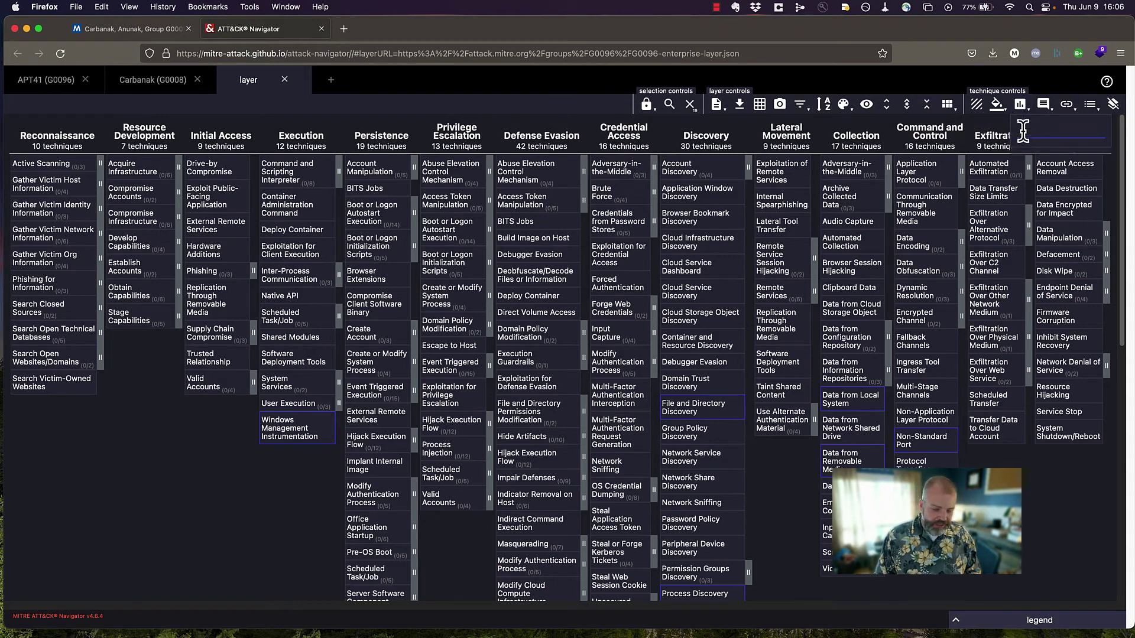
pyautogui.write('4')
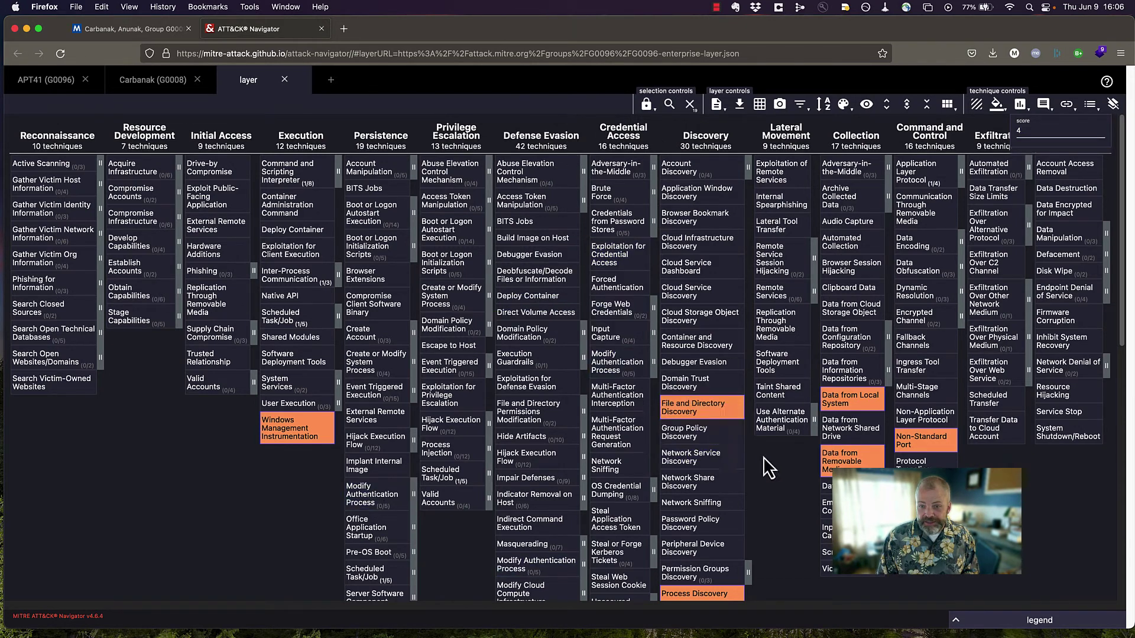
# Clear the previous selection and select Automated Collection from the remote access search results.
pyautogui.click(690, 107)
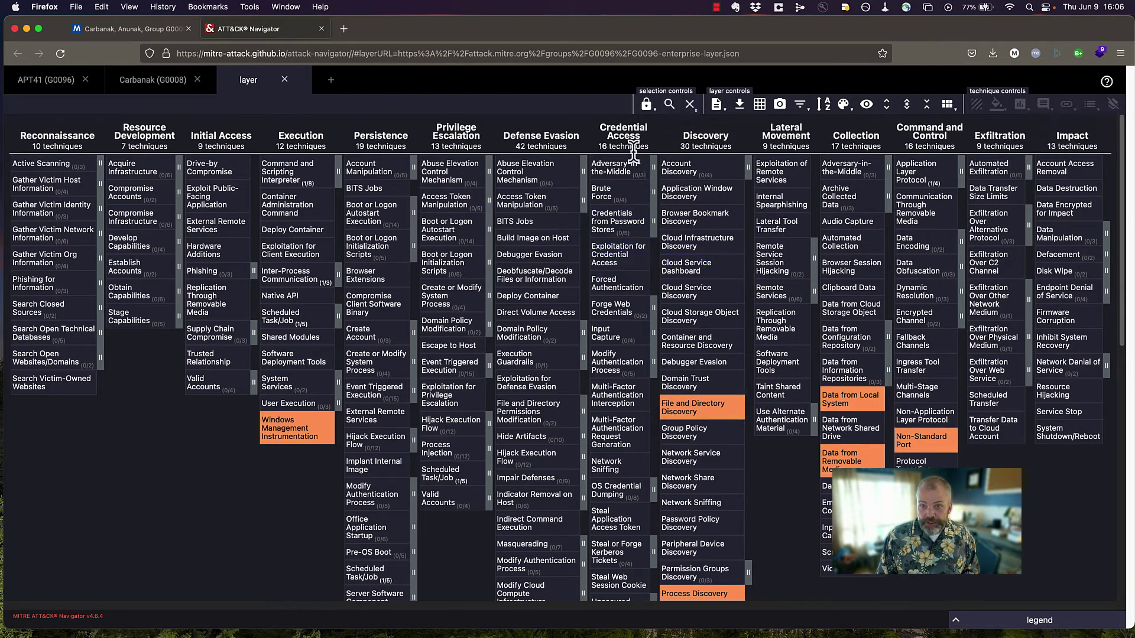
pyautogui.click(670, 104)
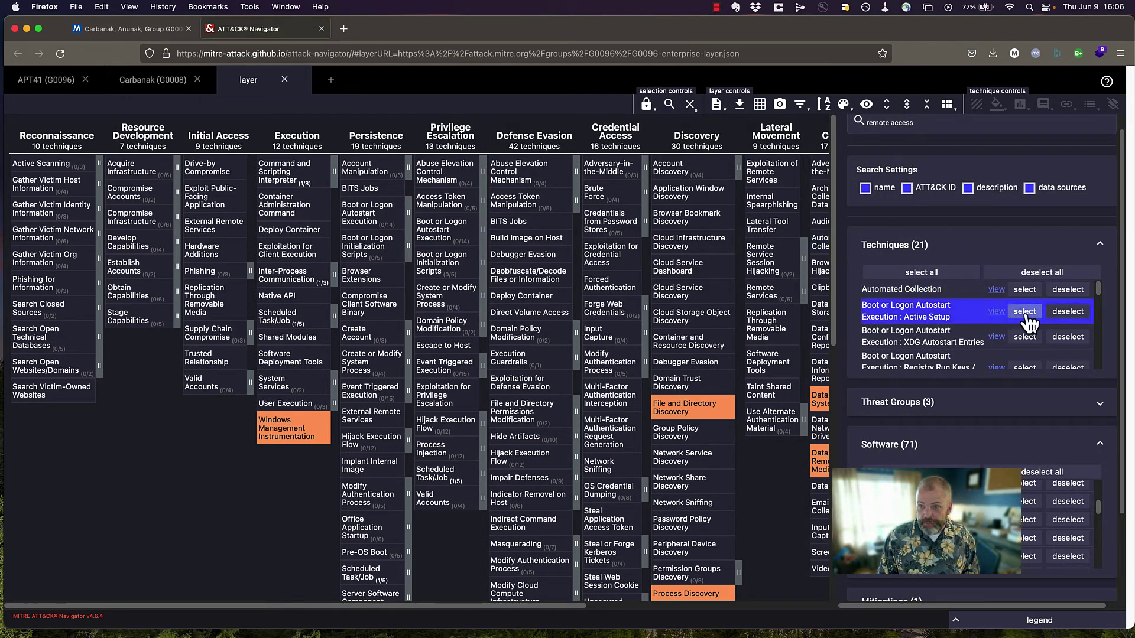
pyautogui.click(1028, 297)
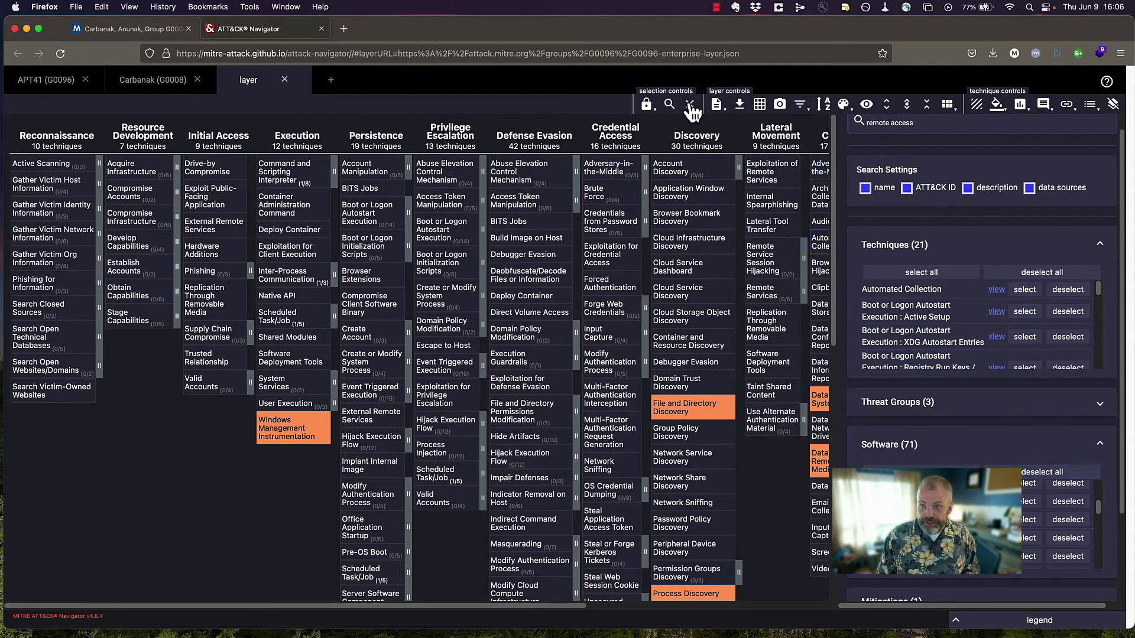
pyautogui.click(669, 105)
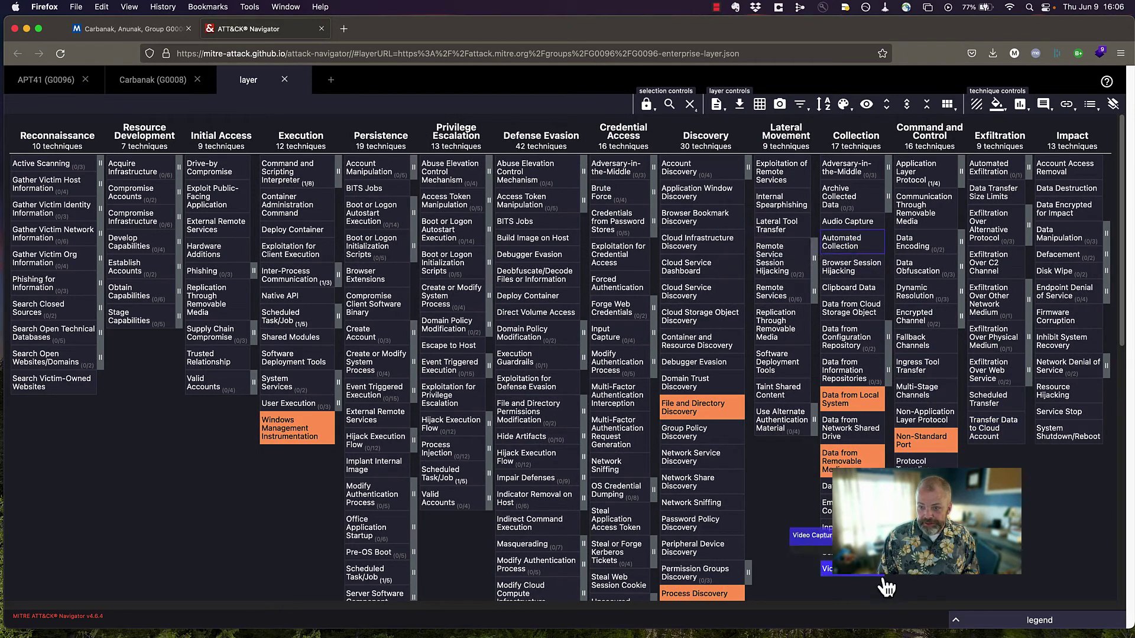
pyautogui.scroll(-5, 886, 587)
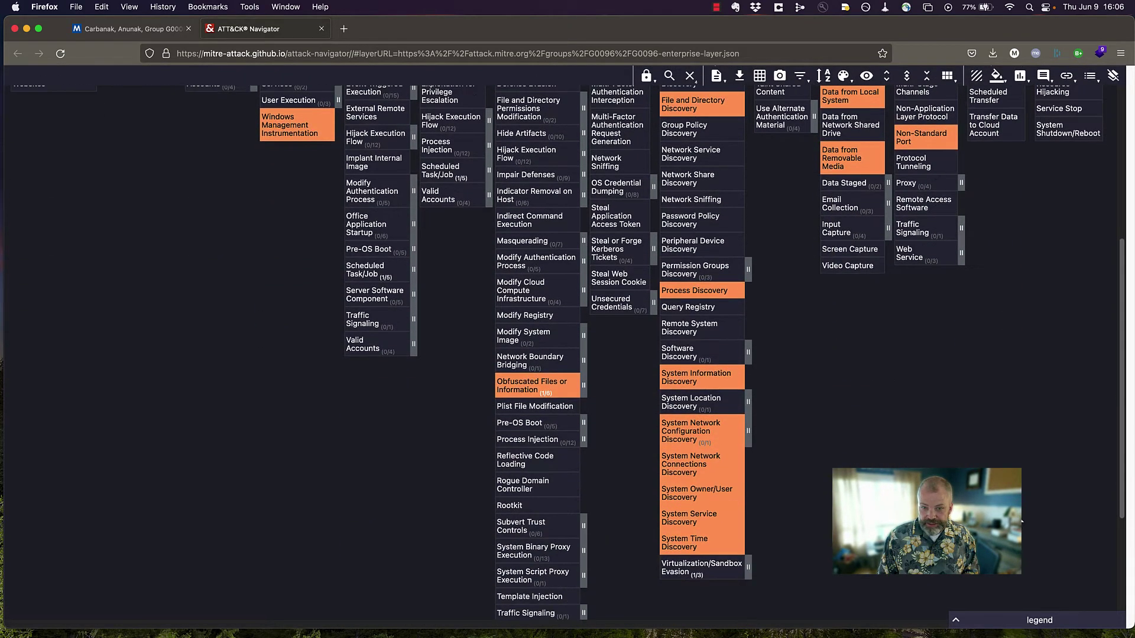
pyautogui.scroll(-3, 1022, 522)
pyautogui.scroll(8, 1022, 522)
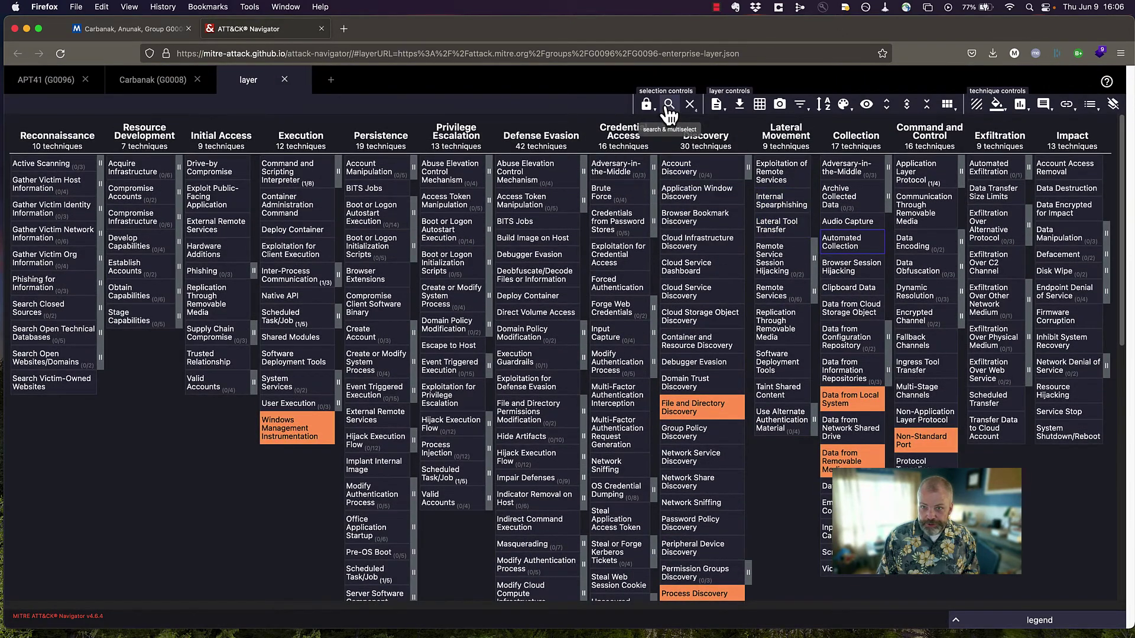
# Search 'brute', then add Brute Force and all techniques used by threat group APT28 to the selection.
pyautogui.click(668, 108)
pyautogui.moveTo(924, 125); pyautogui.dragTo(860, 123)
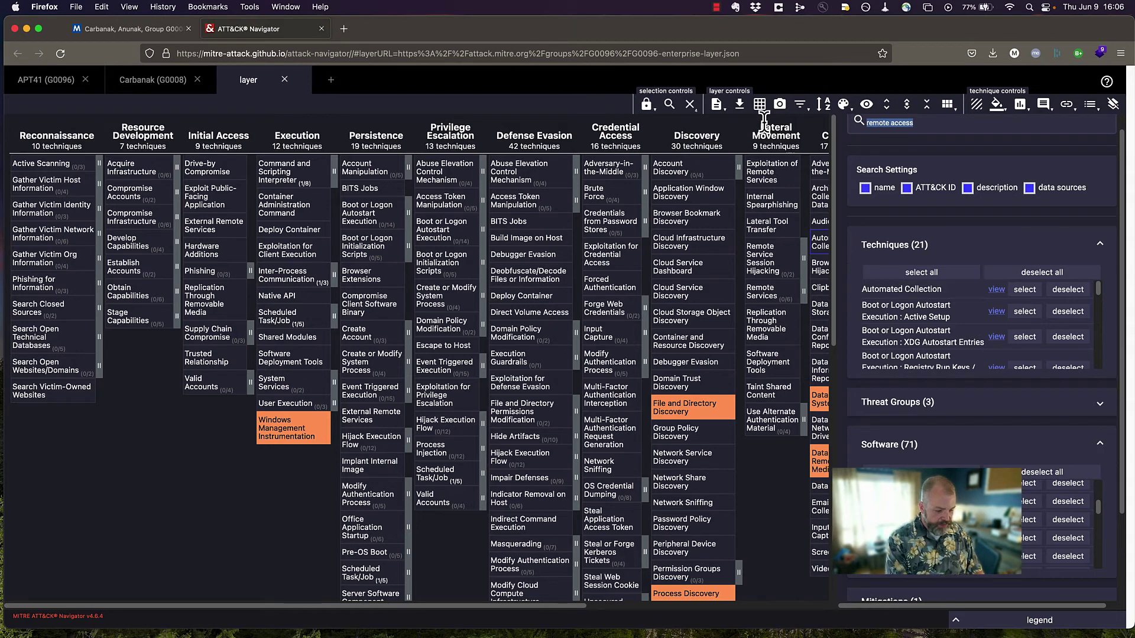
pyautogui.write('brute')
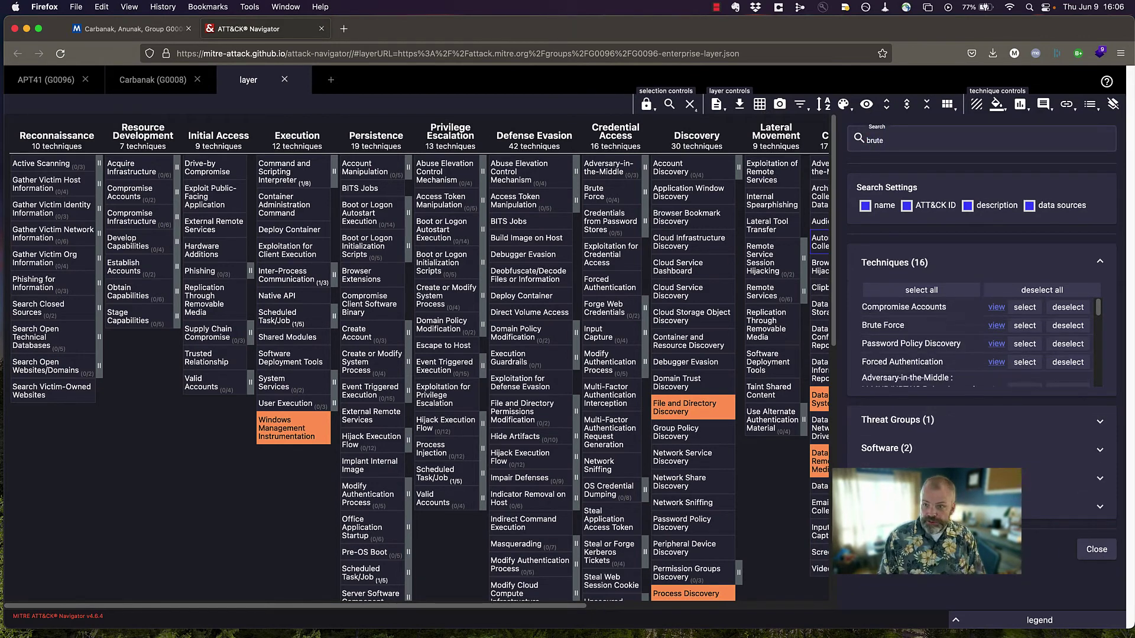
pyautogui.click(1025, 325)
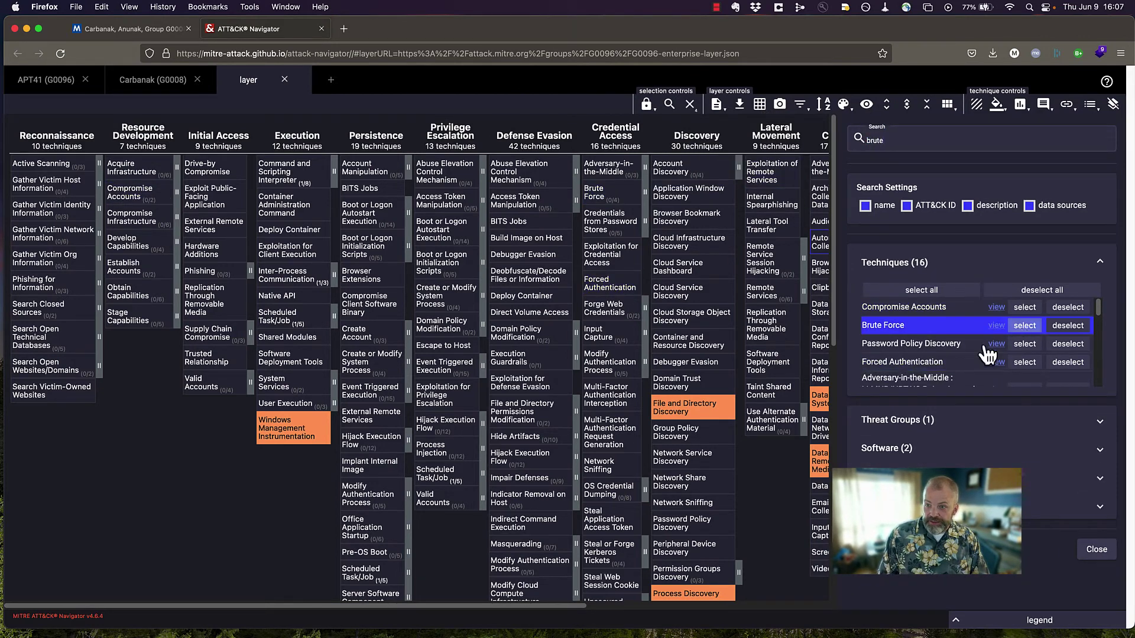
pyautogui.click(924, 424)
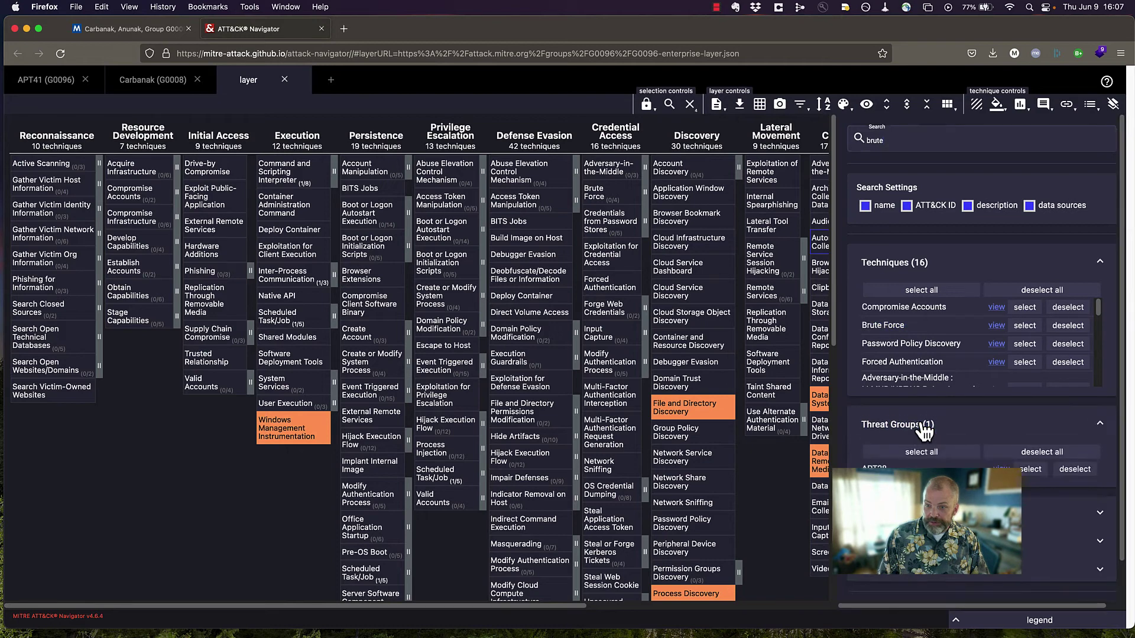
pyautogui.click(937, 453)
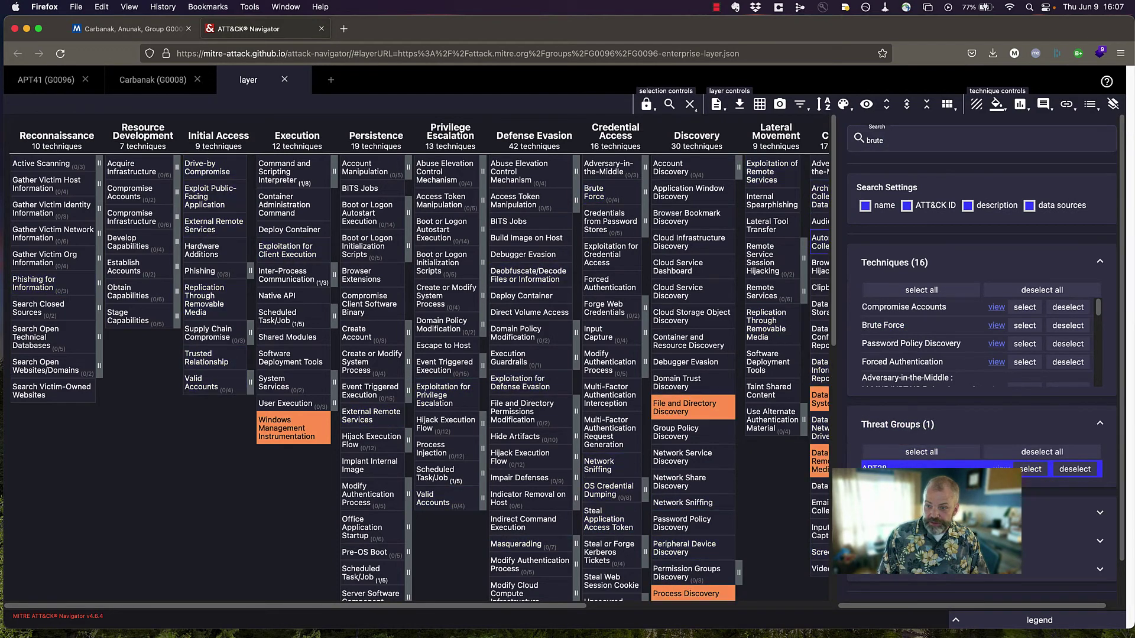
pyautogui.click(1031, 468)
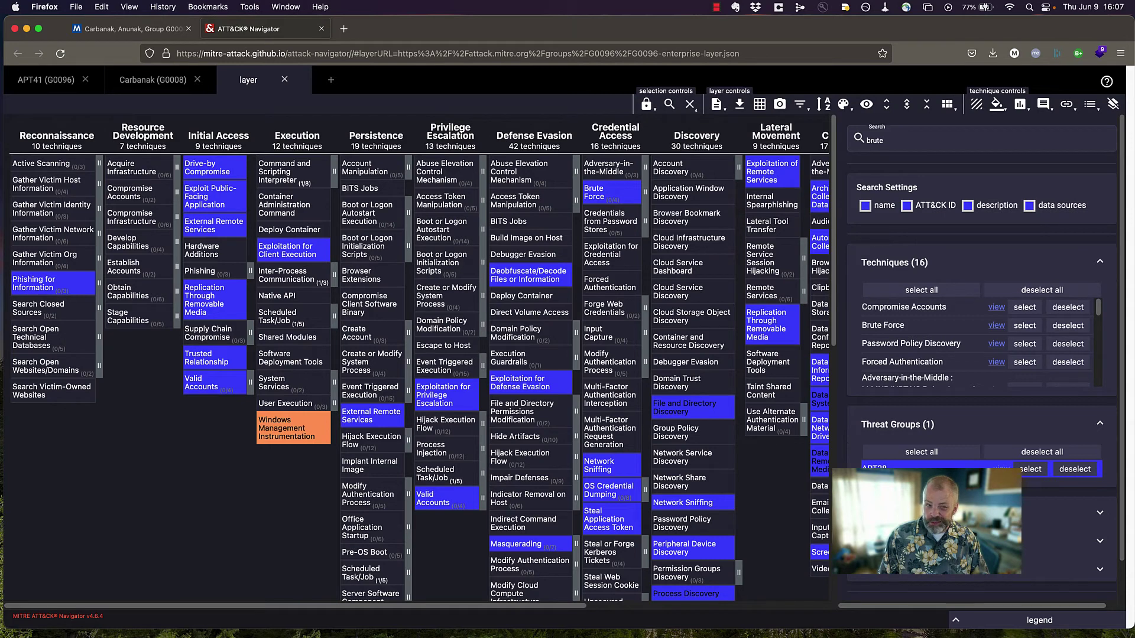
pyautogui.click(1031, 471)
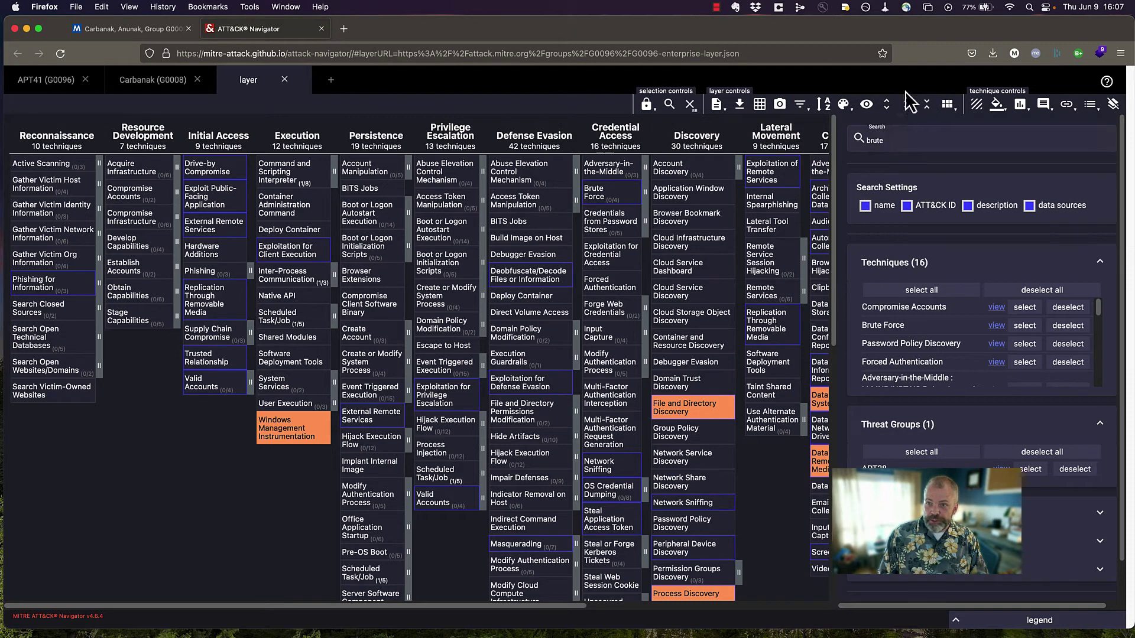
pyautogui.click(669, 108)
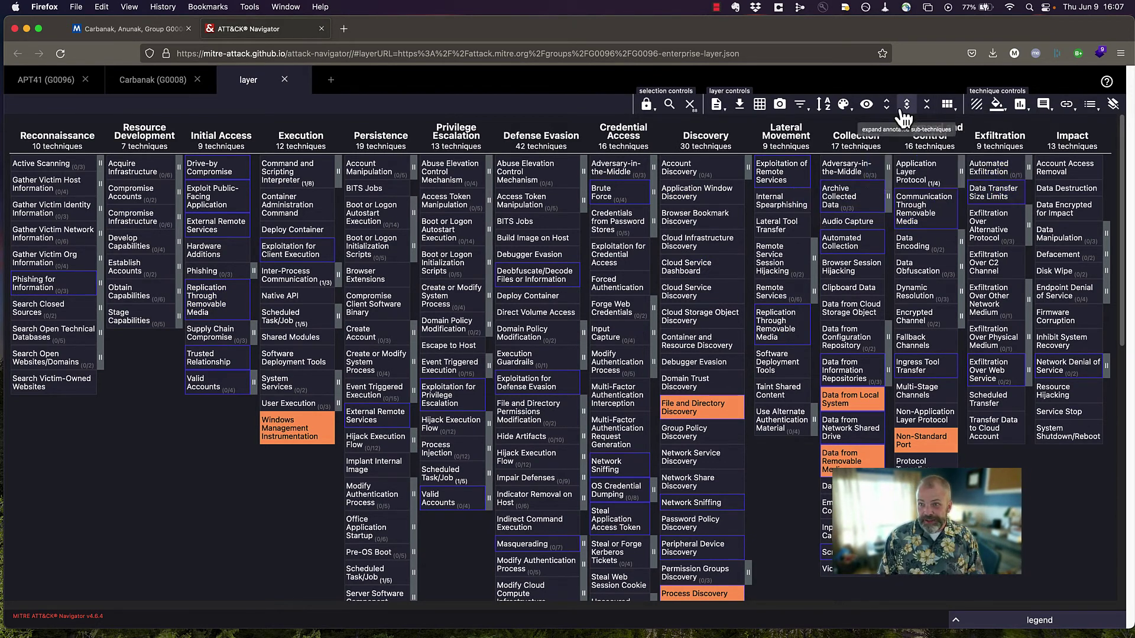
# Give the selected APT28 techniques score 2 (green) and the comment 'from APT28'.
pyautogui.click(1021, 111)
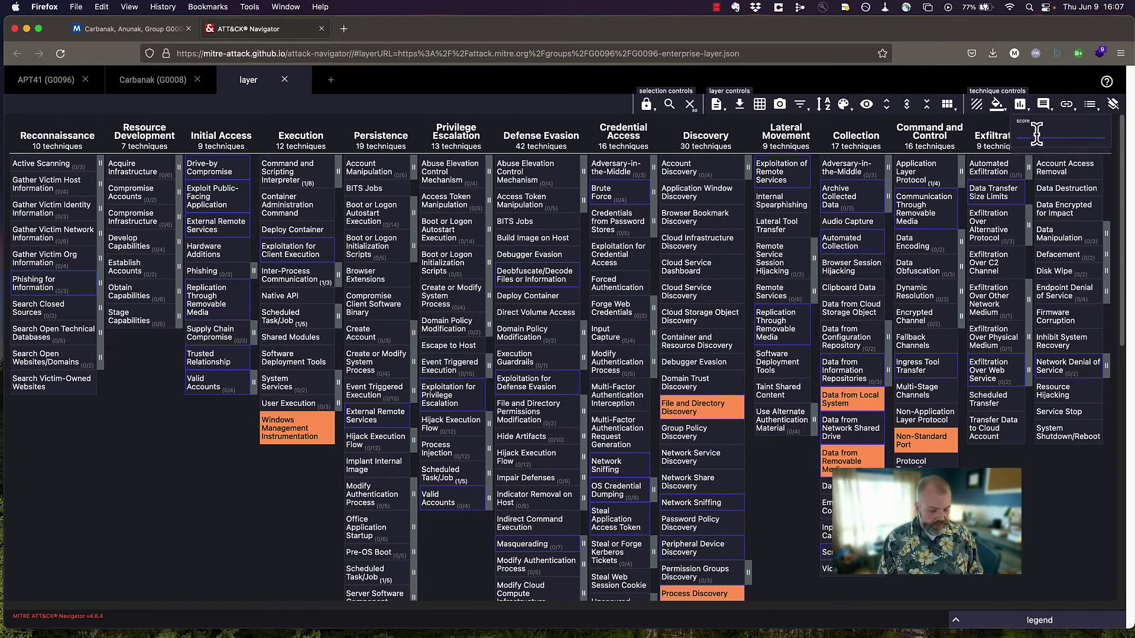
pyautogui.write('2')
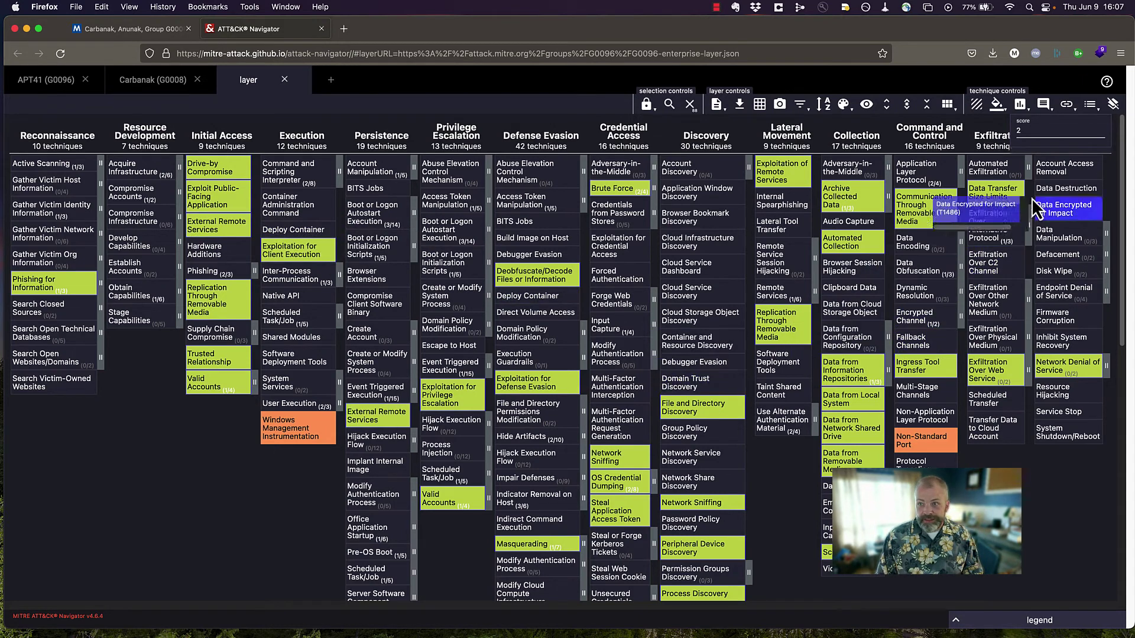
pyautogui.click(1046, 107)
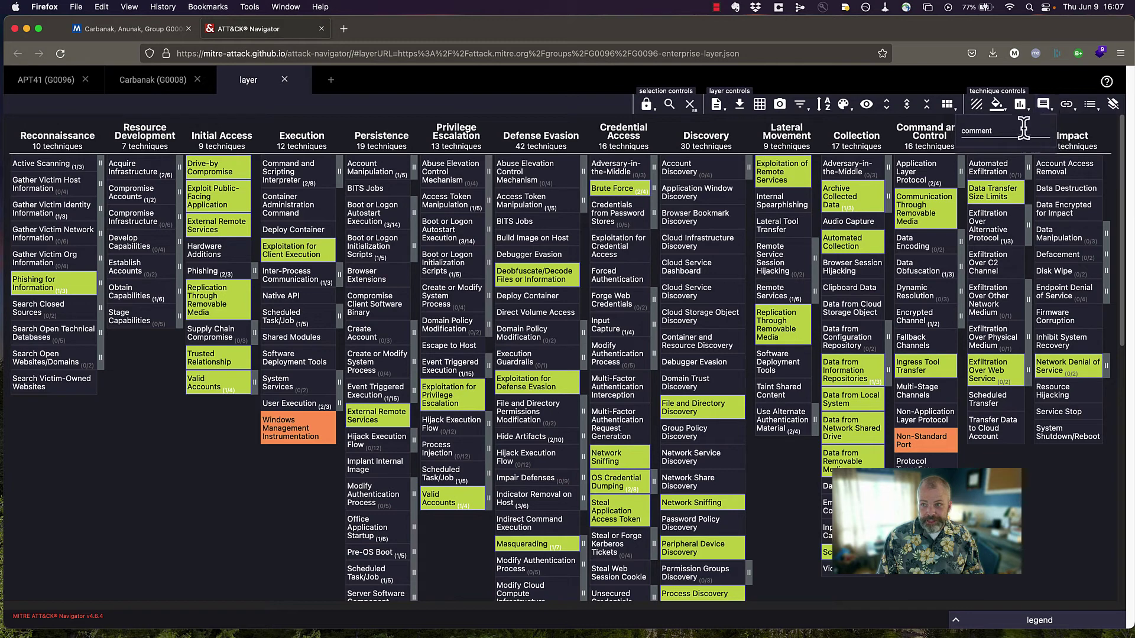
pyautogui.write('from APT')
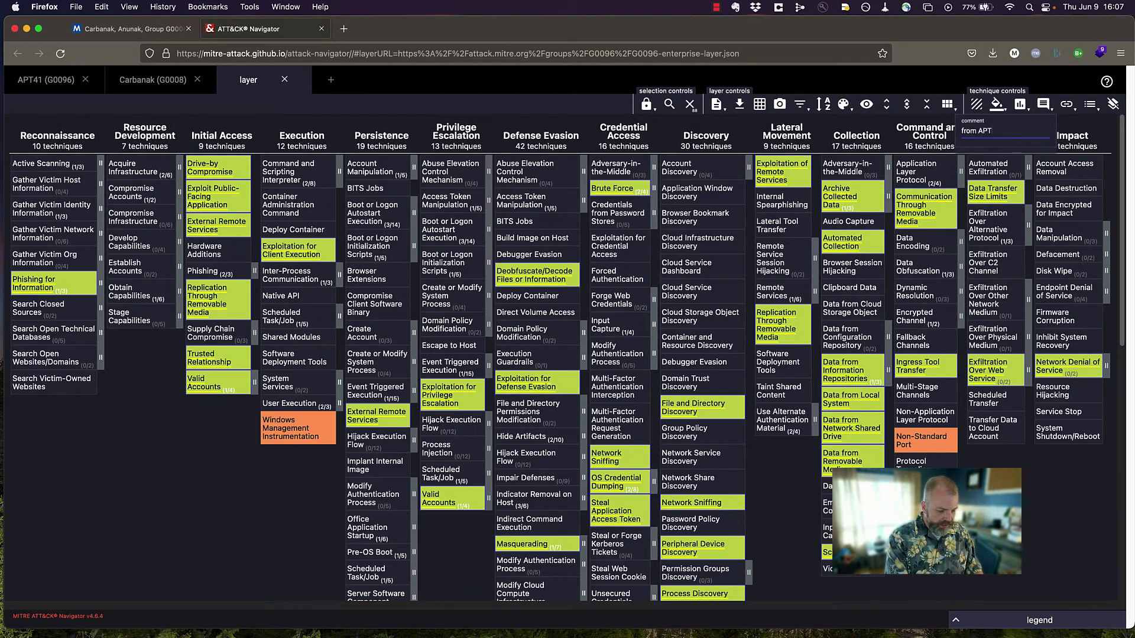
pyautogui.write('28')
pyautogui.press('Return')
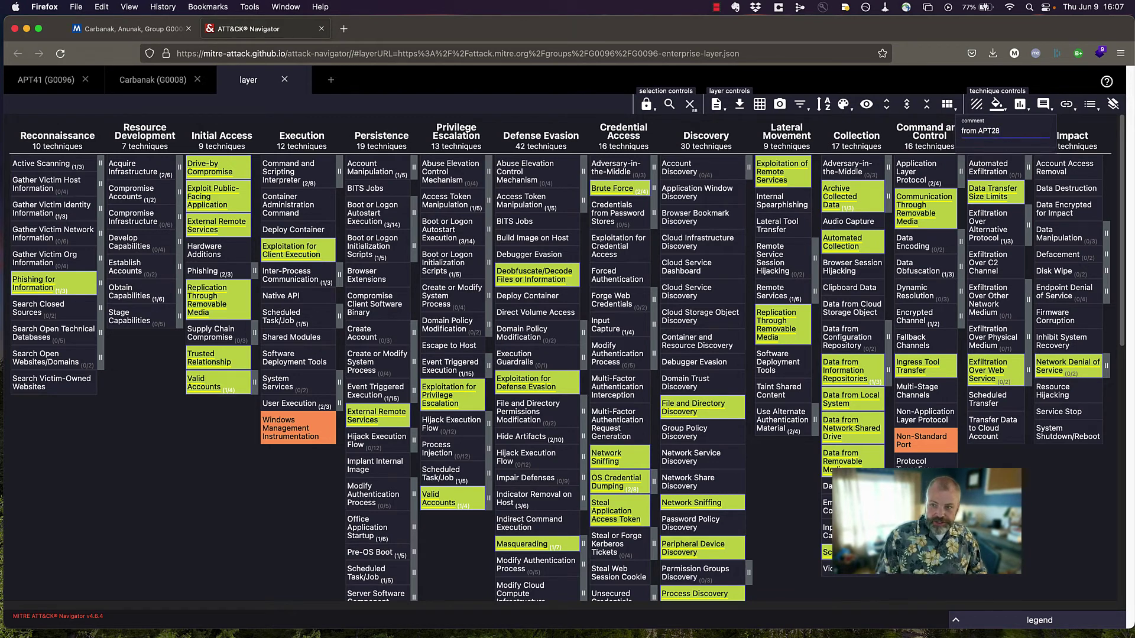
pyautogui.moveTo(998, 385)
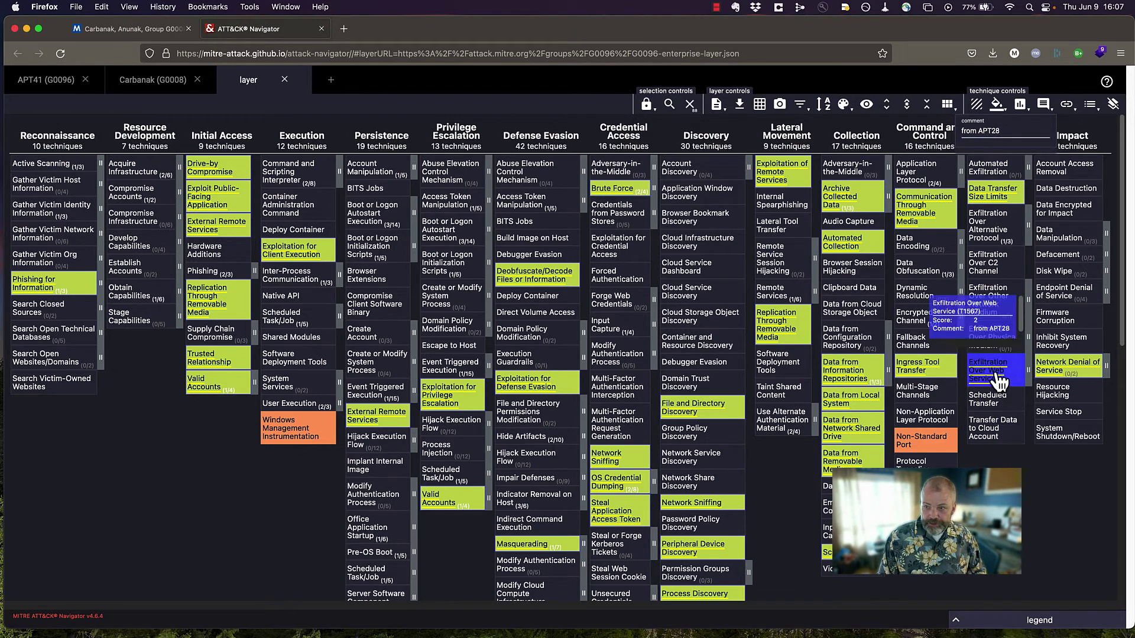
pyautogui.moveTo(949, 374)
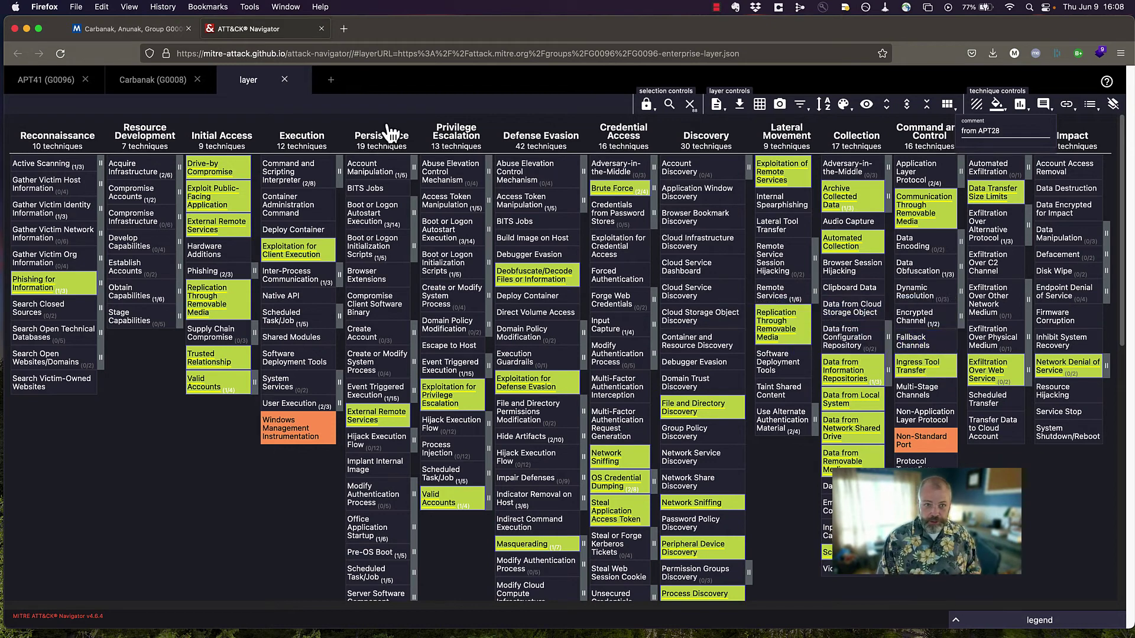
# Rename the third layer from 'layer' to 'Consol Red Team' in its layer information.
pyautogui.click(258, 88)
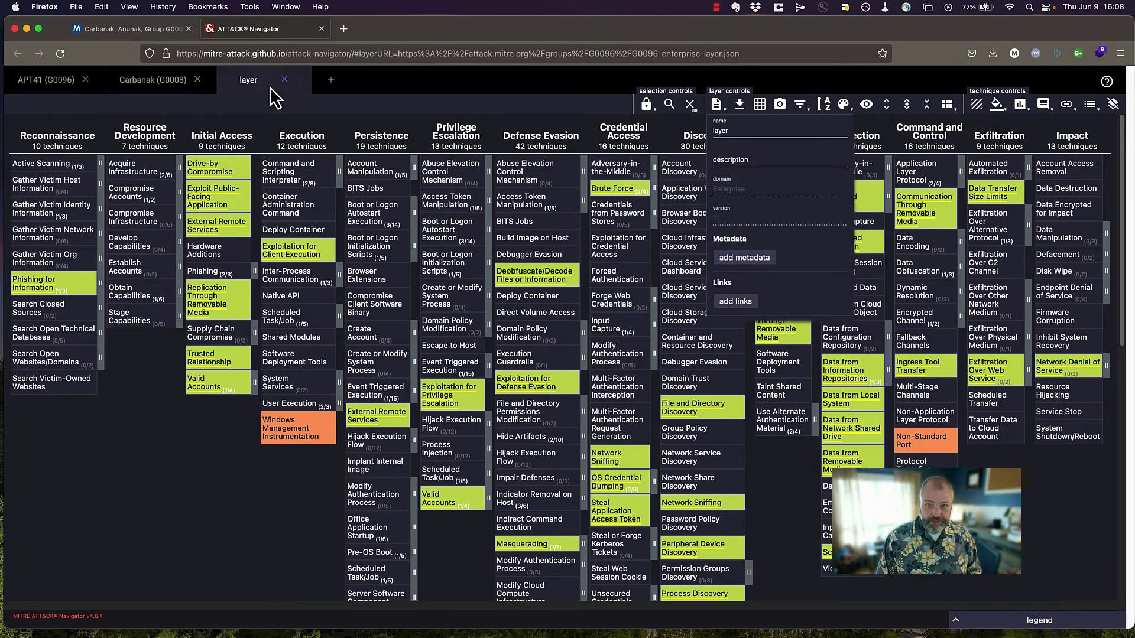
pyautogui.moveTo(736, 132); pyautogui.dragTo(698, 126)
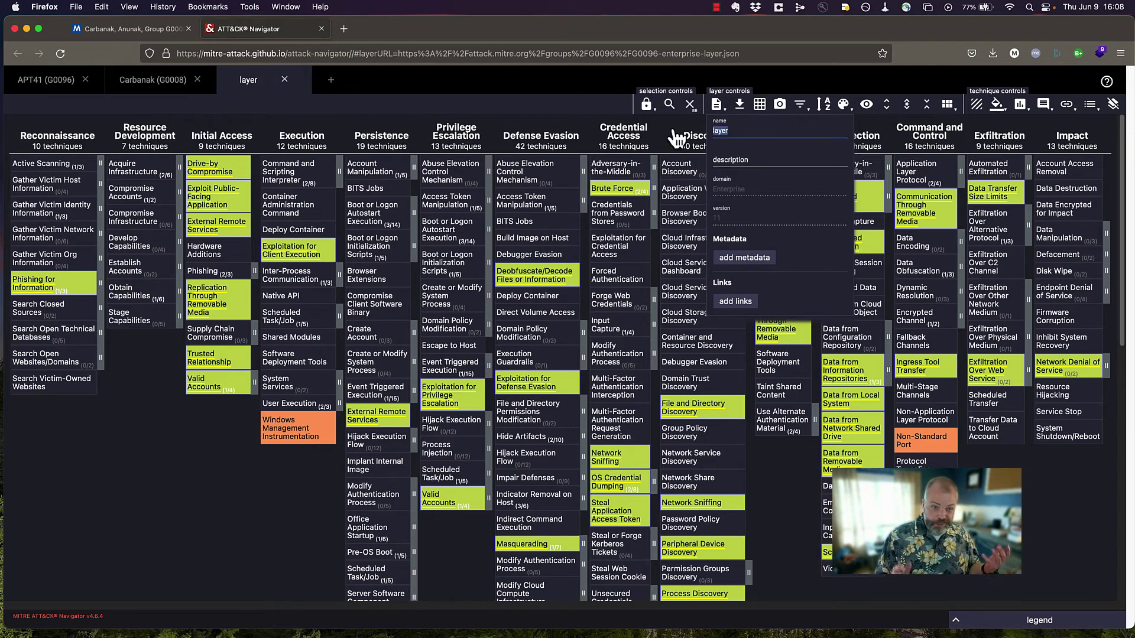
pyautogui.write('Consol Red Team')
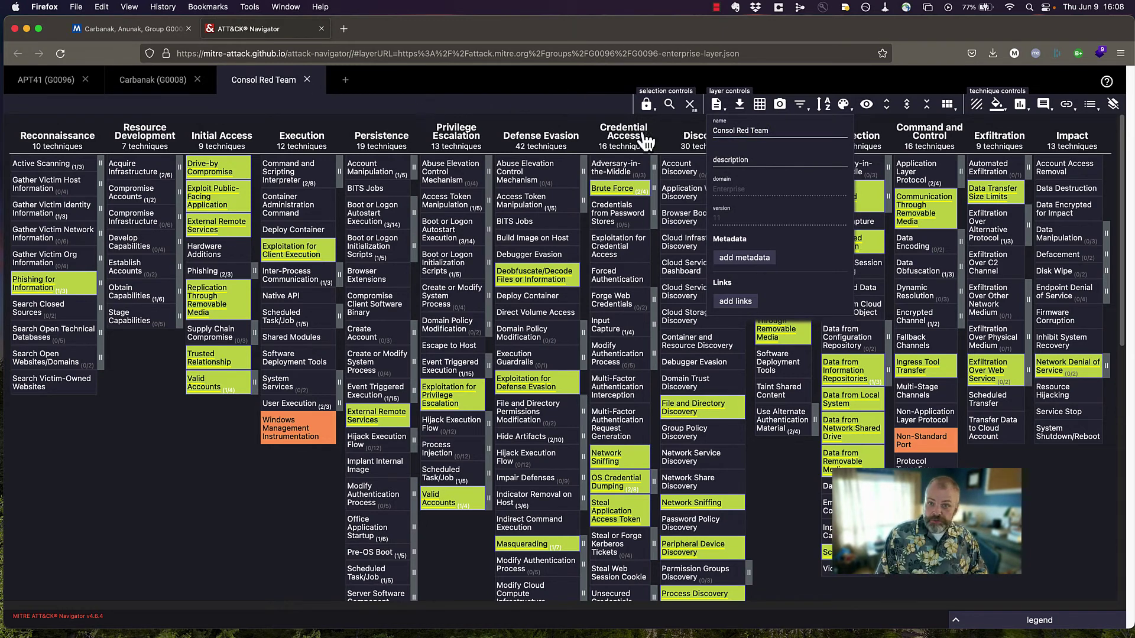
# In a new tab, expand the Create Layer from other layers form.
pyautogui.click(345, 81)
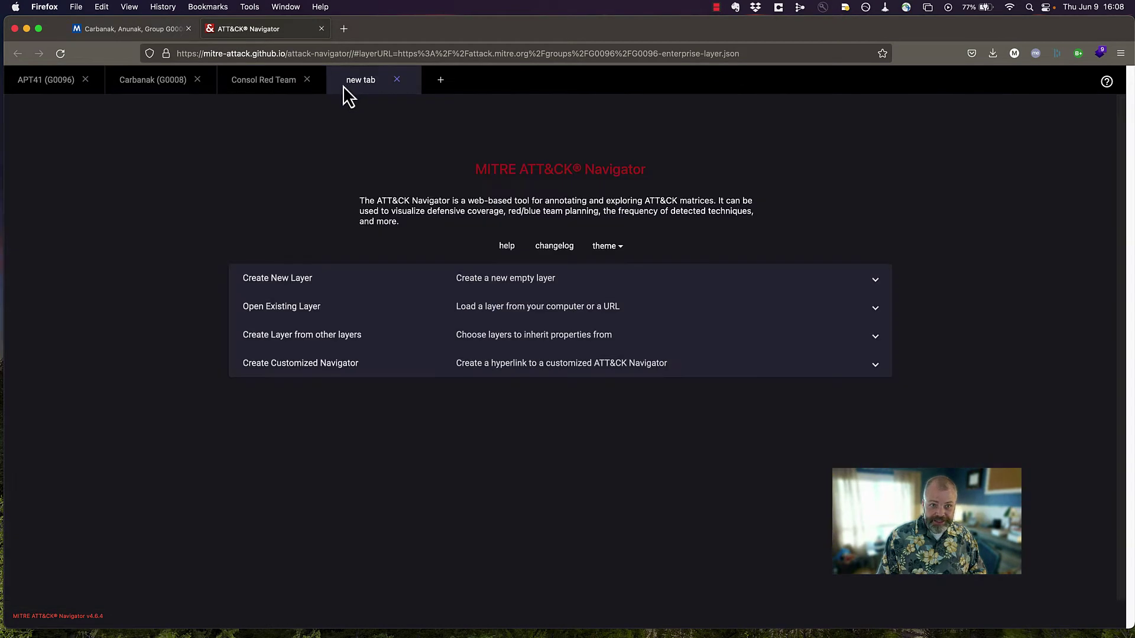
pyautogui.click(324, 336)
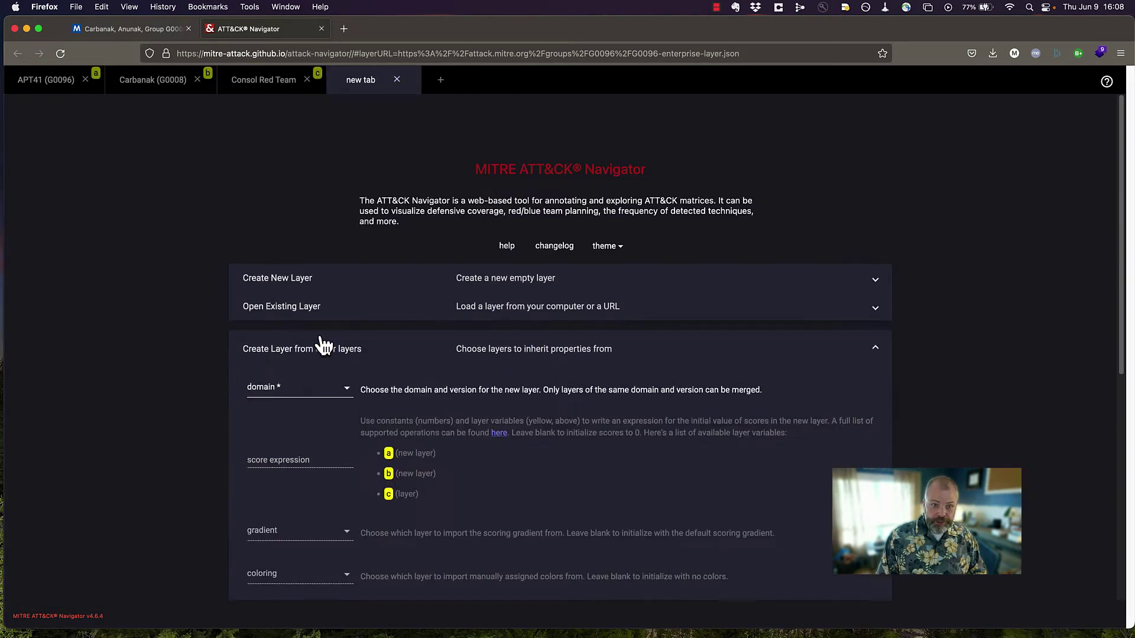
pyautogui.scroll(-1, 314, 371)
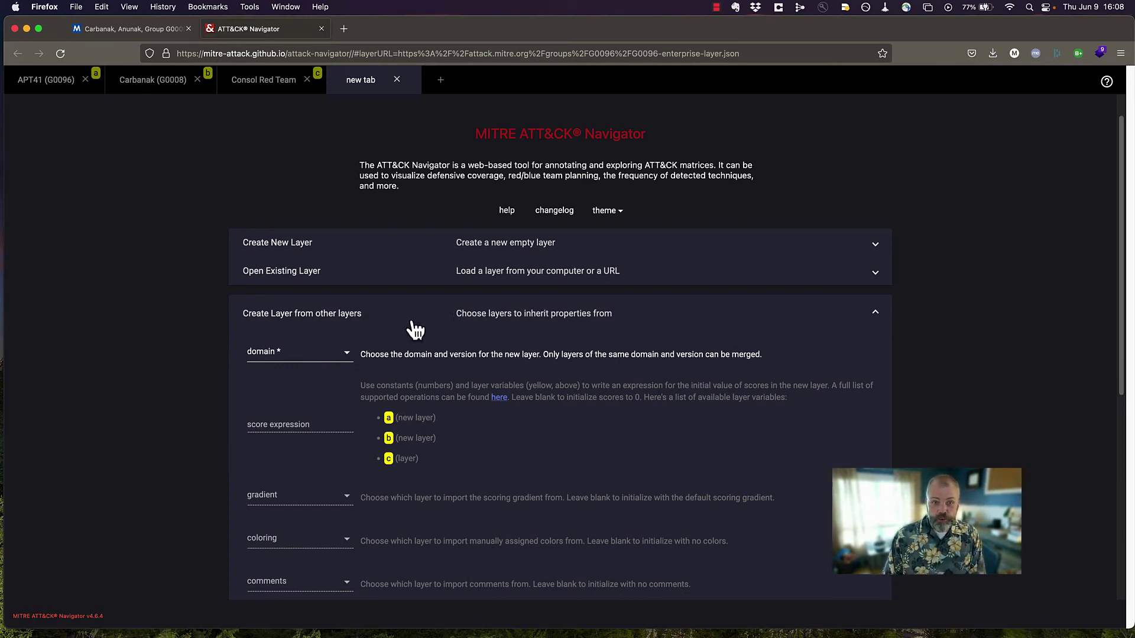
pyautogui.scroll(-2, 424, 417)
pyautogui.scroll(1, 167, 167)
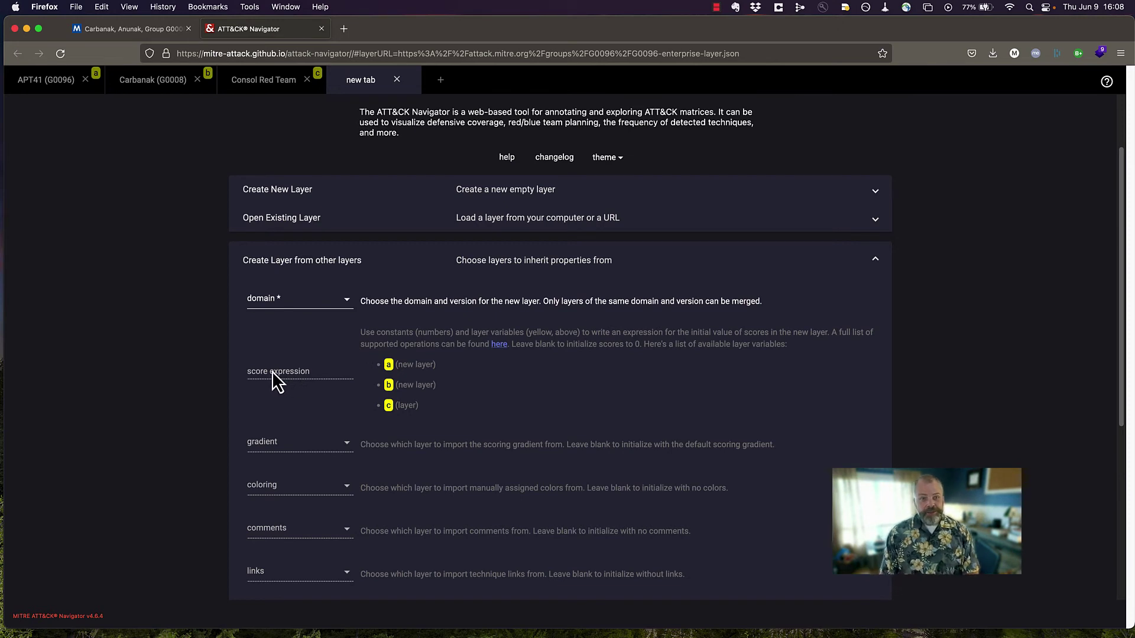
# Choose Enterprise ATT&CK v11 as the domain and begin the score expression with '2'.
pyautogui.click(288, 300)
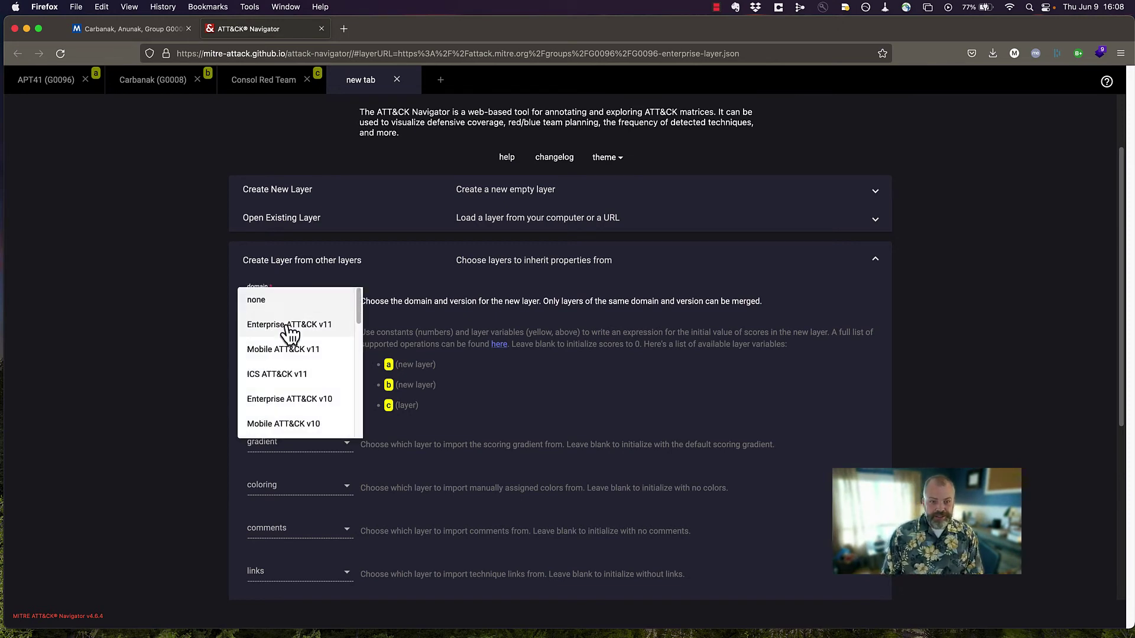
pyautogui.click(288, 326)
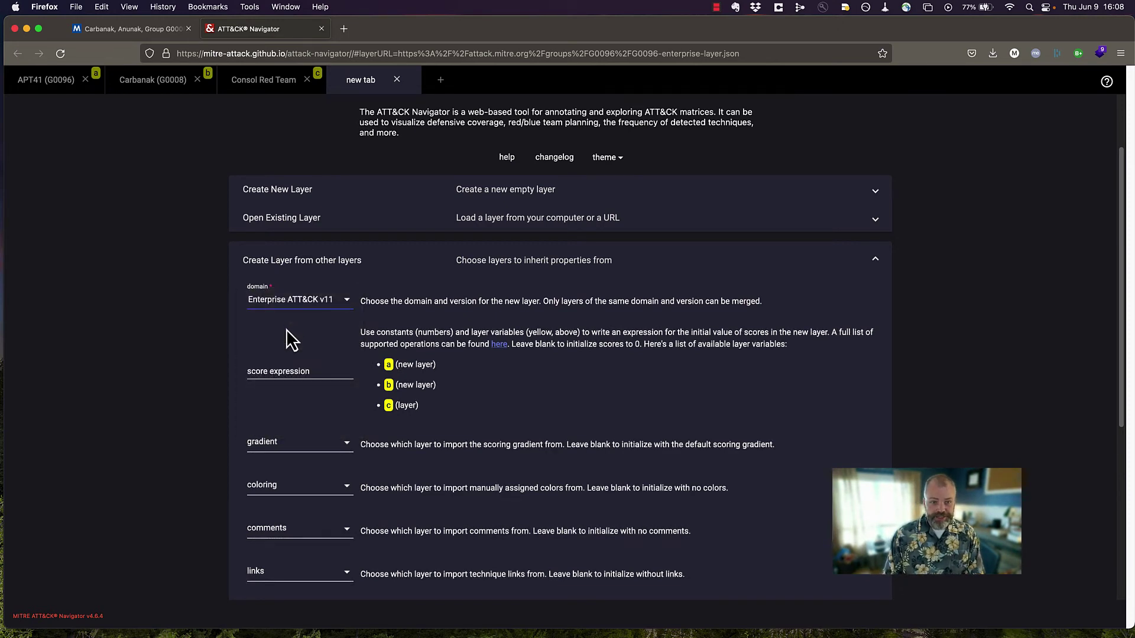
pyautogui.click(292, 303)
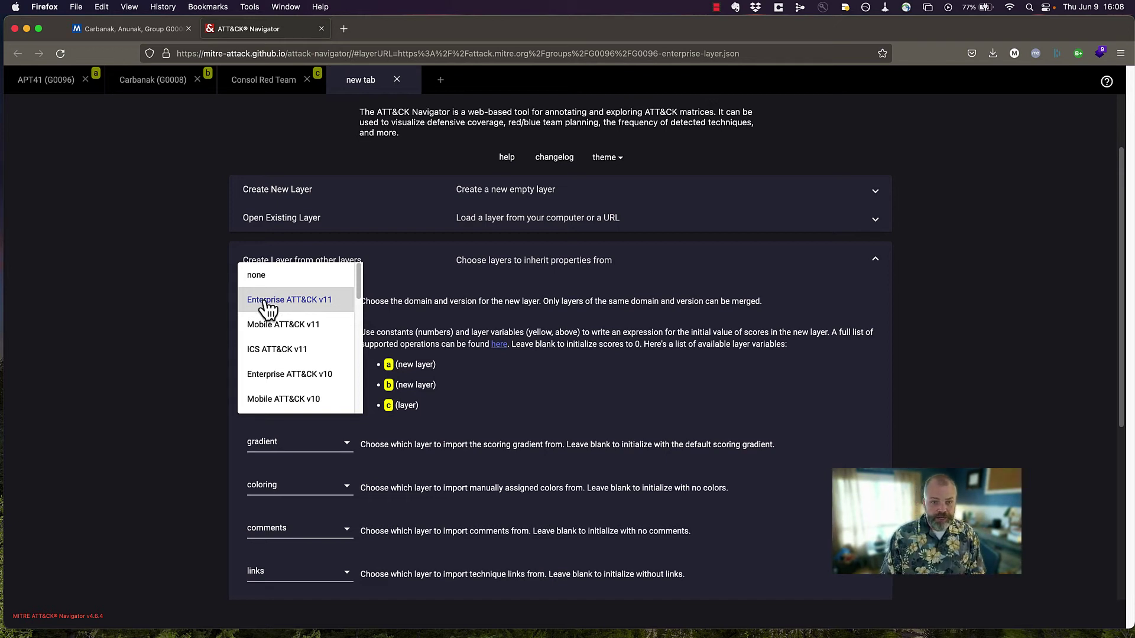
pyautogui.click(162, 297)
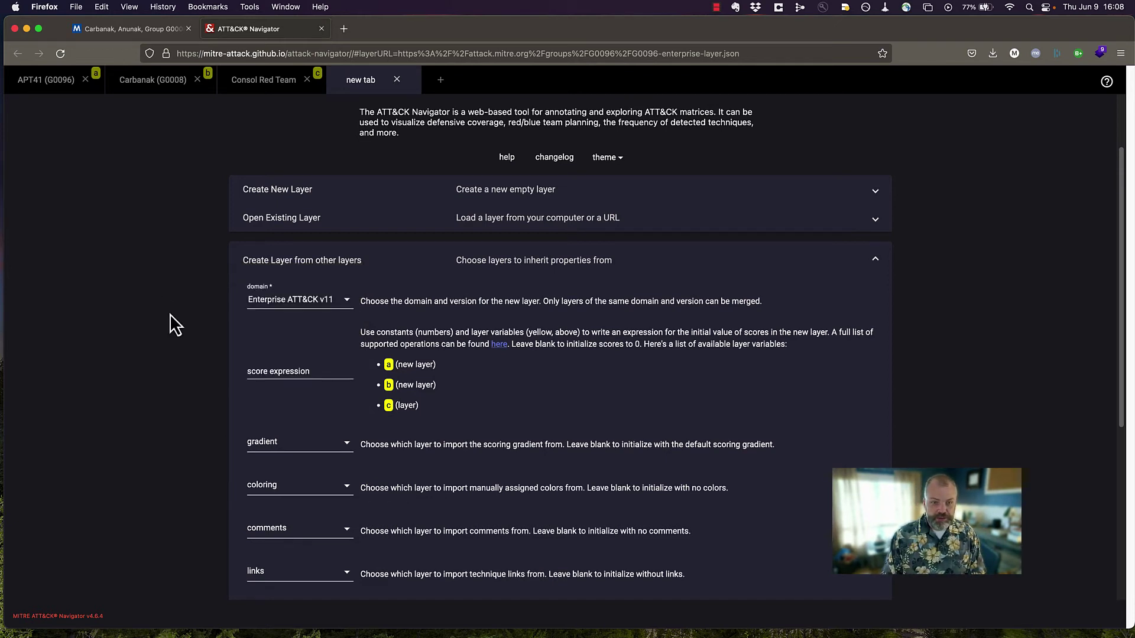
pyautogui.click(280, 370)
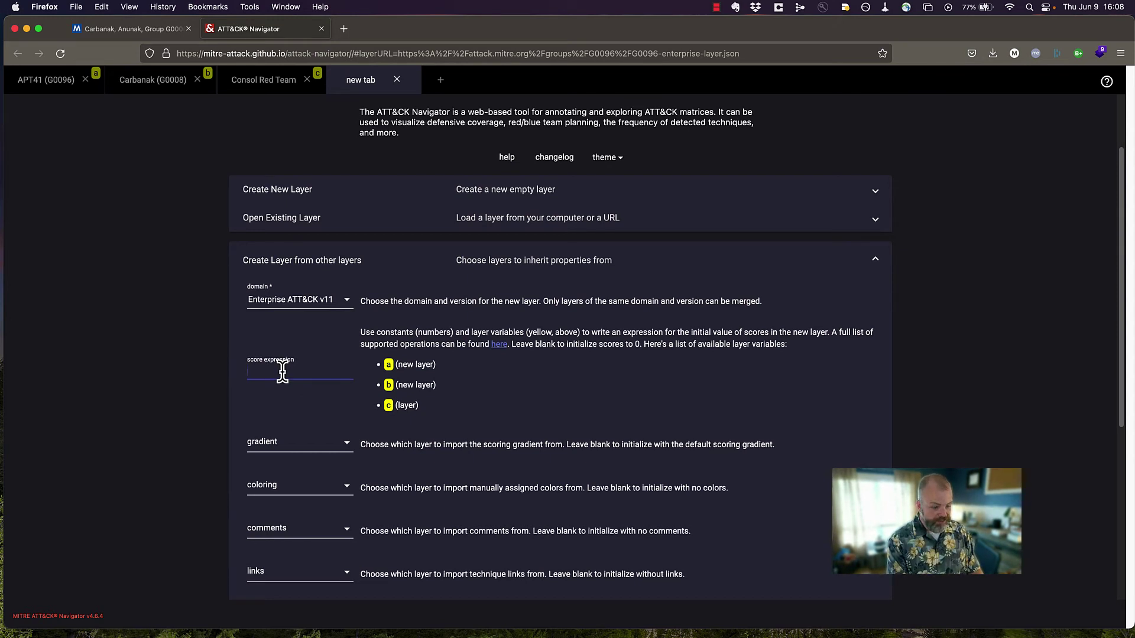
pyautogui.write('2a+b+c')
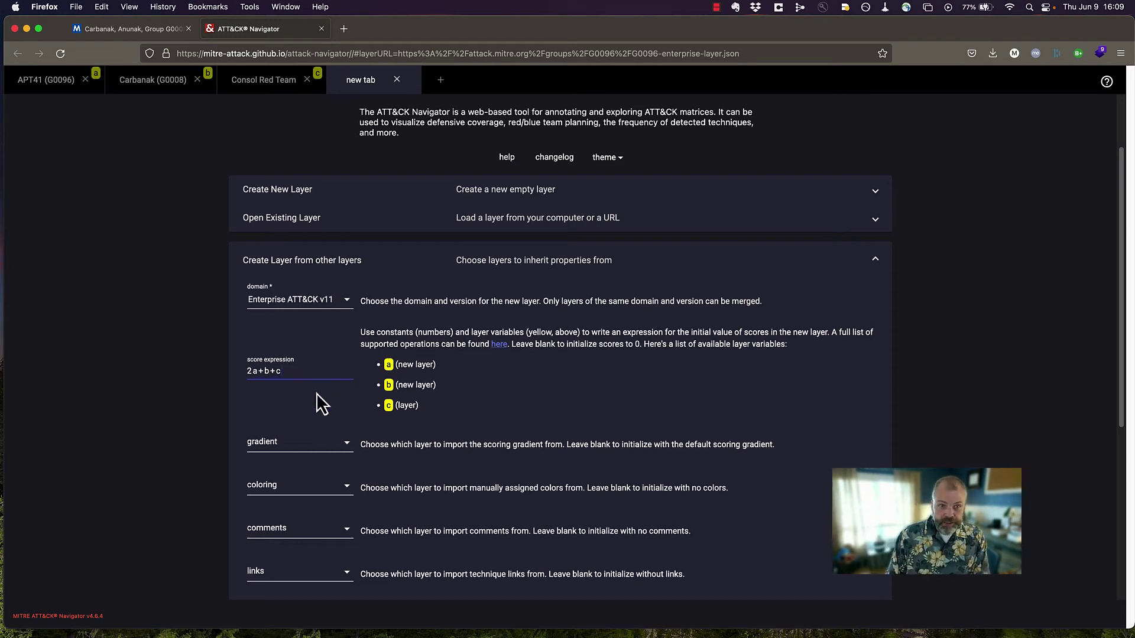
# Set both the gradient and the coloring source to the Consol Red Team layer.
pyautogui.click(297, 452)
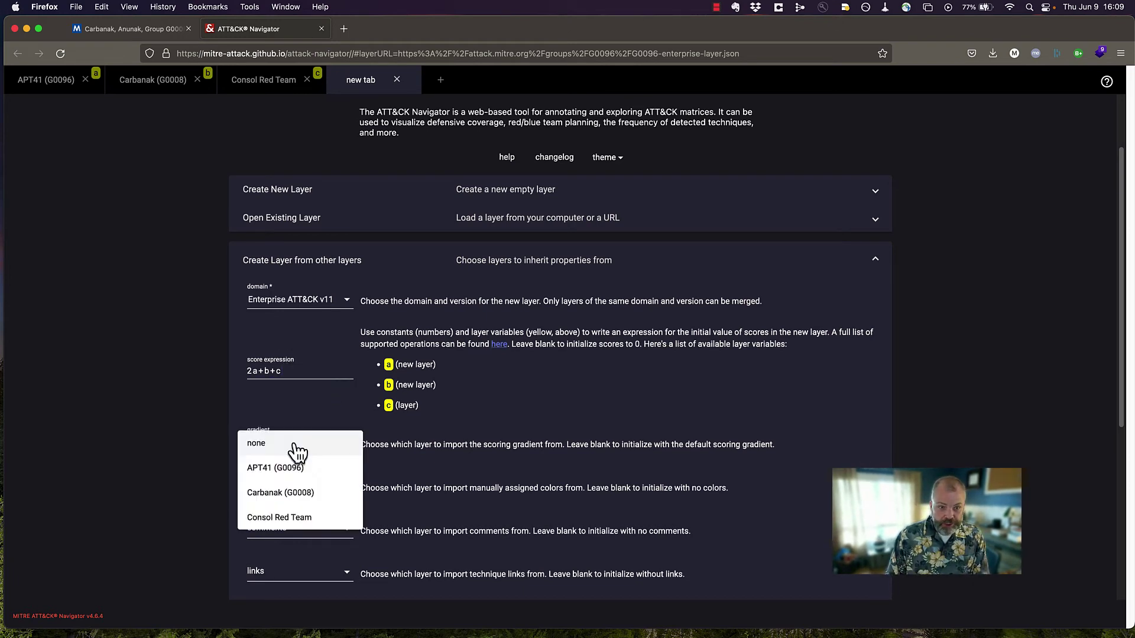
pyautogui.click(308, 518)
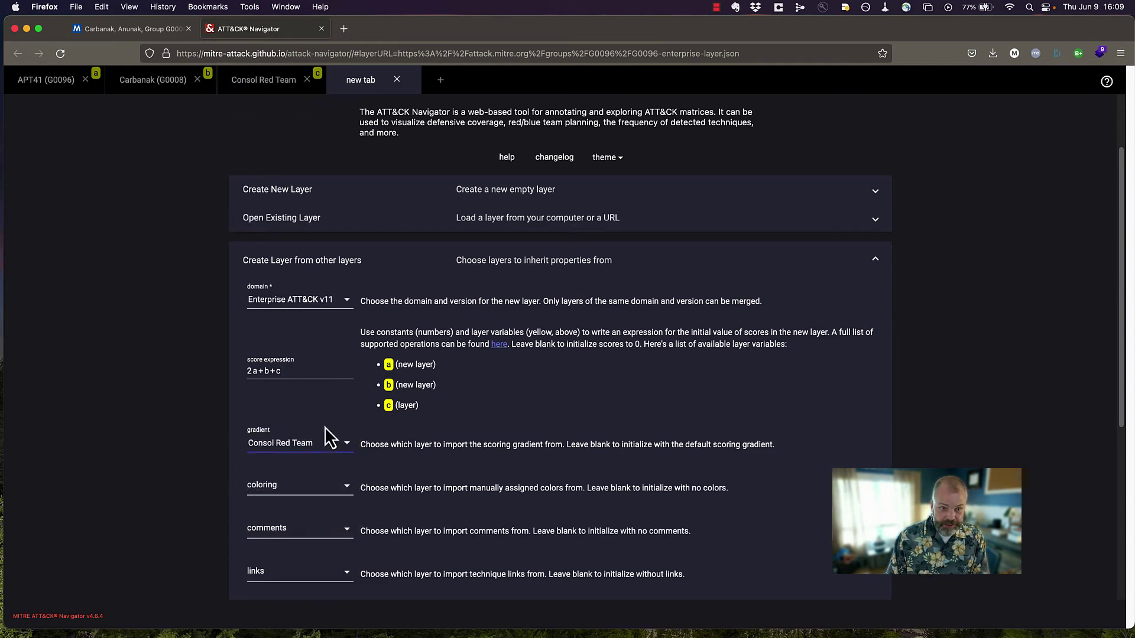
pyautogui.scroll(-1, 324, 489)
pyautogui.scroll(-2, 322, 483)
pyautogui.click(308, 418)
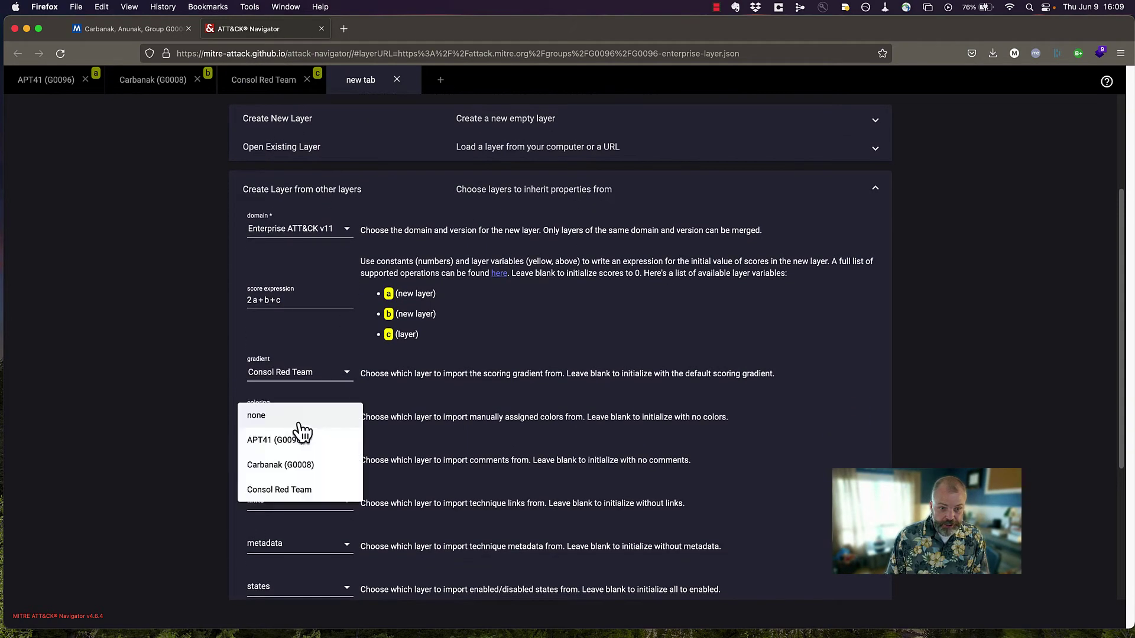
pyautogui.click(291, 490)
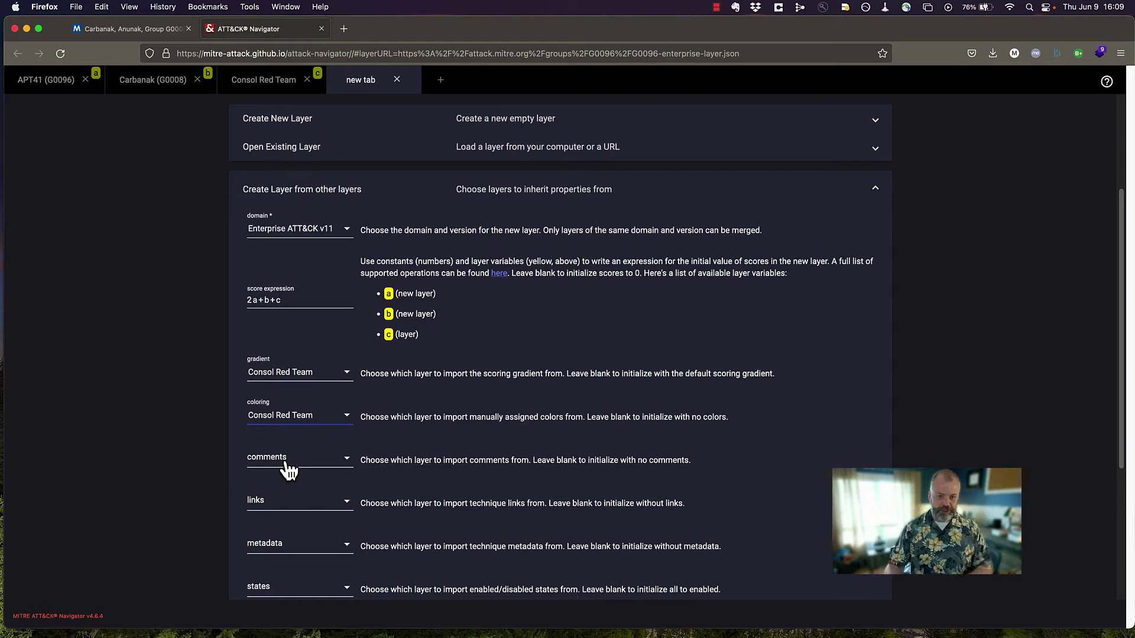
# Import comments from the APT41 (G0096) layer.
pyautogui.click(288, 470)
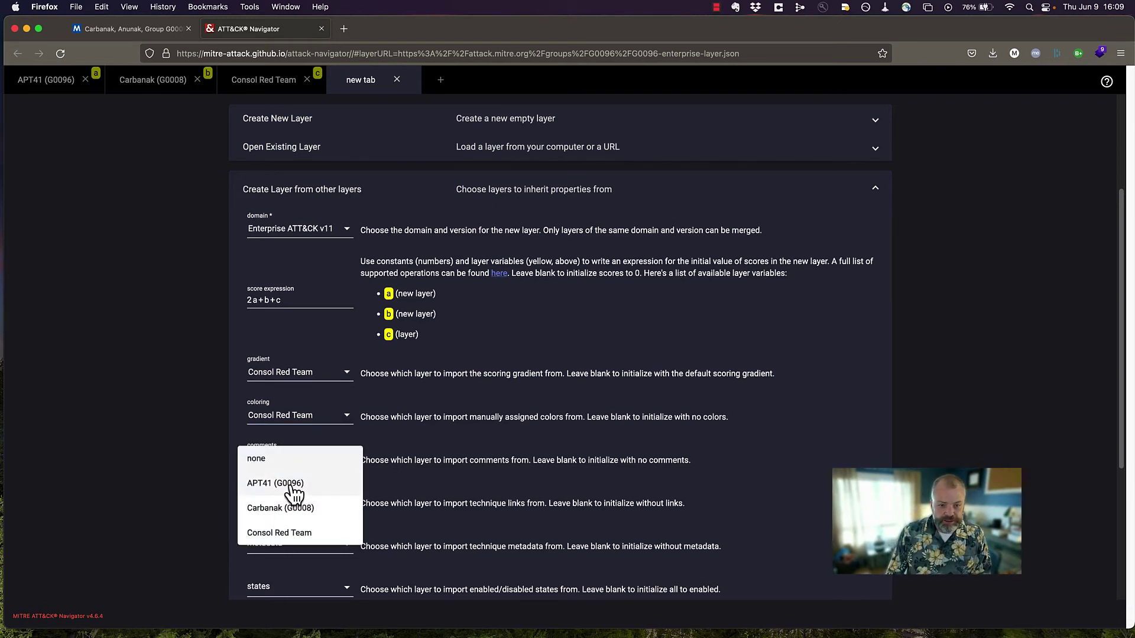
pyautogui.click(293, 485)
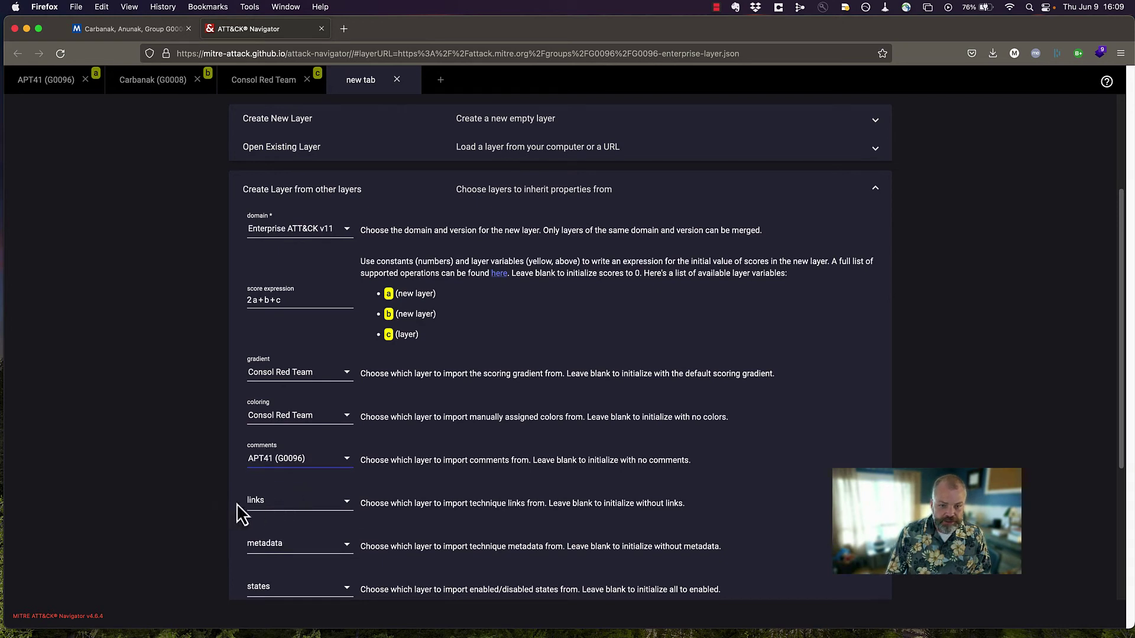
pyautogui.scroll(-2, 190, 512)
pyautogui.scroll(-2, 228, 513)
pyautogui.scroll(-1, 228, 513)
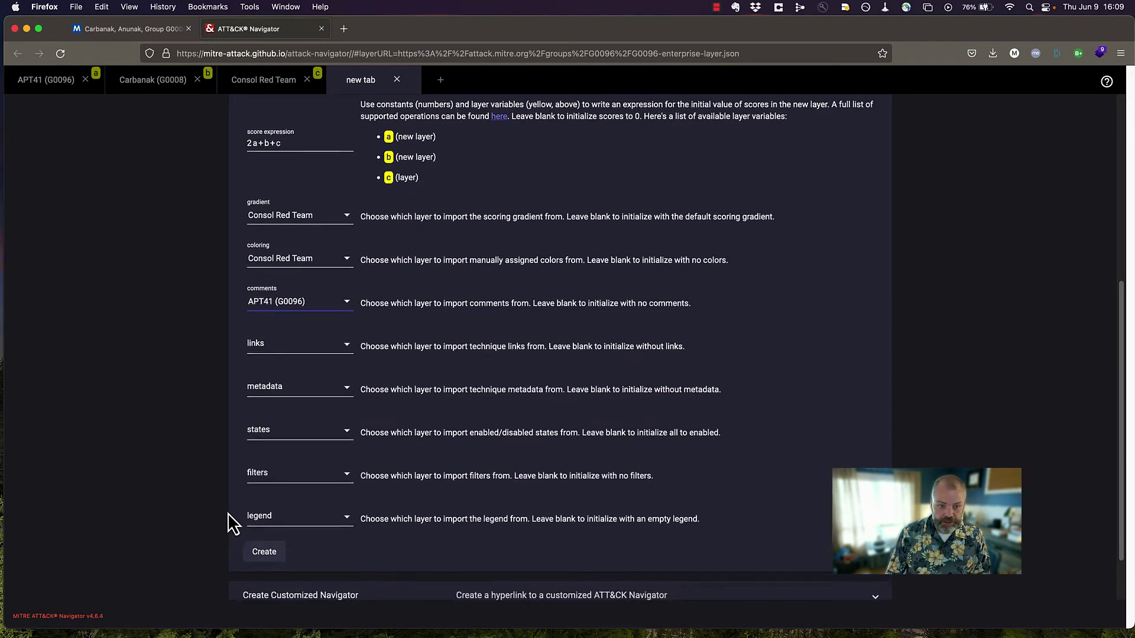
# Fix the undefined-symbol error by adding '*' to the score expression, then create the 'layer by operation' layer.
pyautogui.click(269, 553)
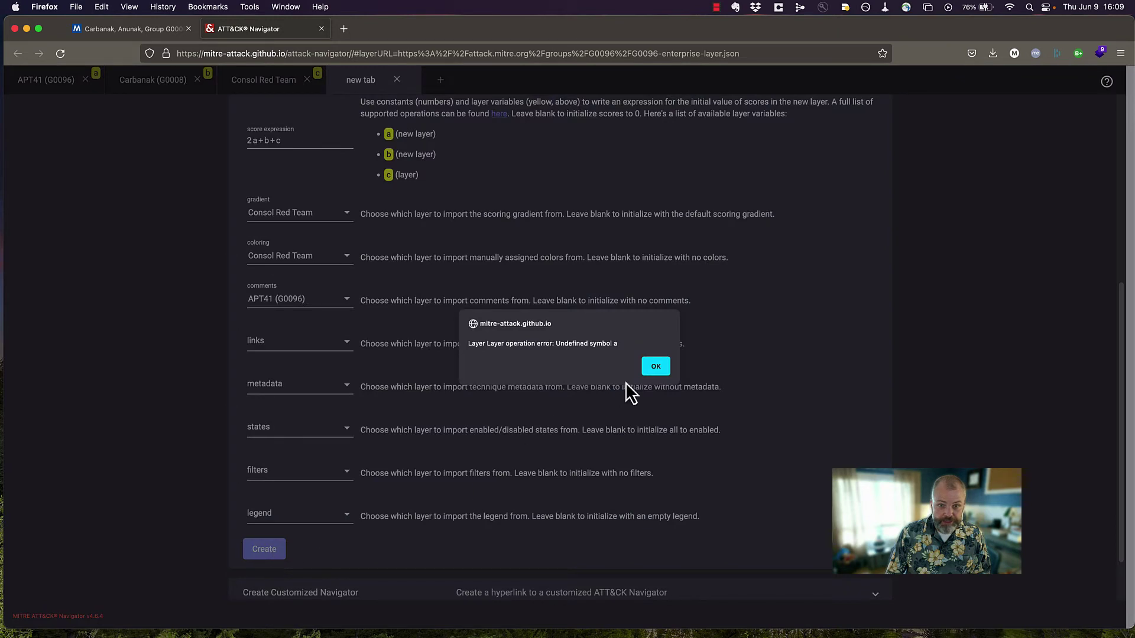
pyautogui.click(656, 368)
pyautogui.scroll(1, 266, 215)
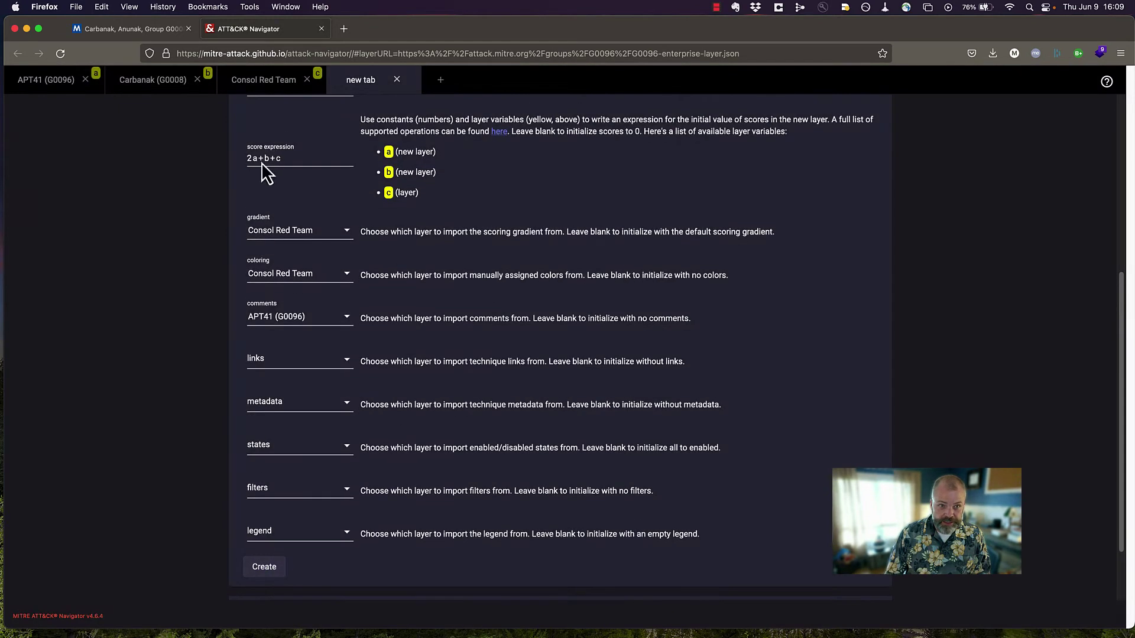
pyautogui.click(253, 158)
pyautogui.write('*')
pyautogui.scroll(-3, 272, 296)
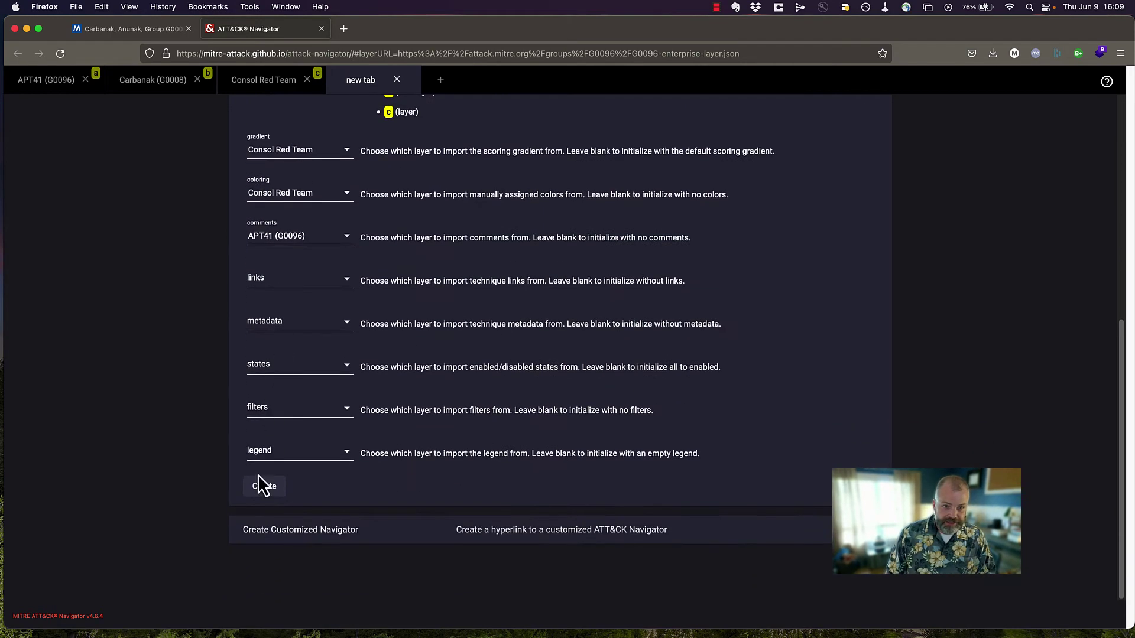
pyautogui.click(275, 486)
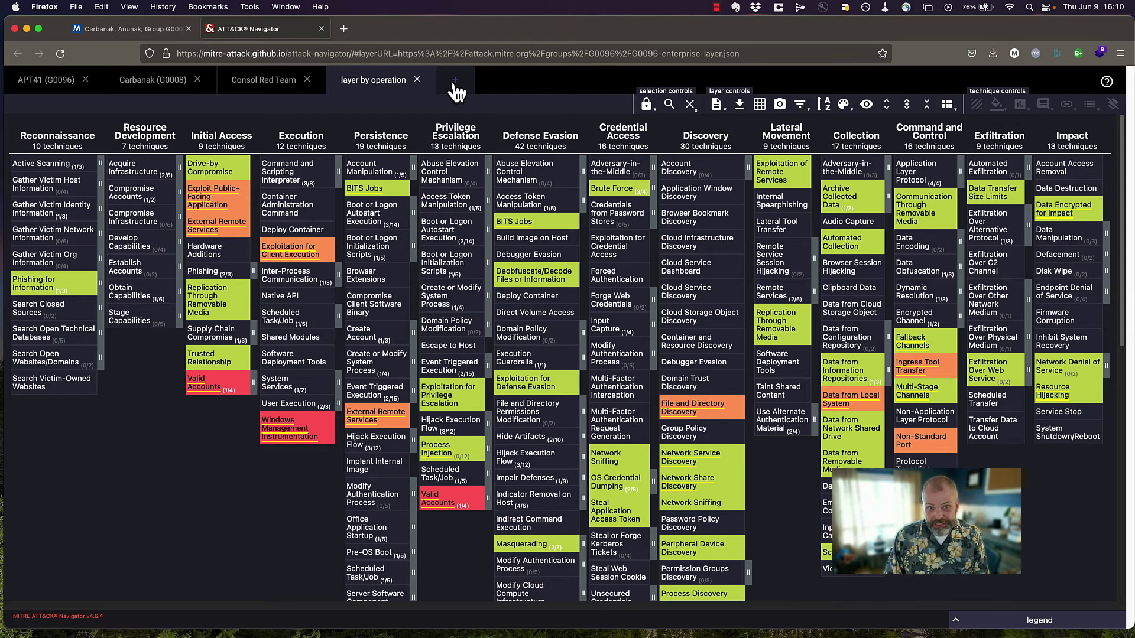
# In a new tab, upload the Cisco Talos visibility JSON from Desktop/ATT&CK_Demo as an existing layer.
pyautogui.click(456, 81)
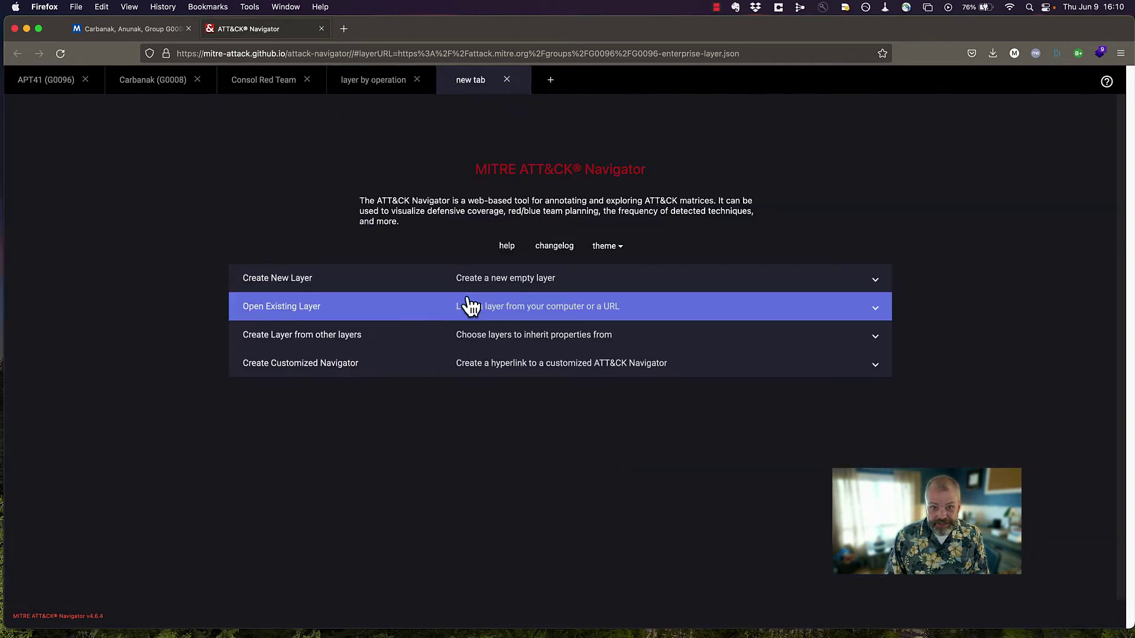
pyautogui.click(319, 310)
pyautogui.click(310, 368)
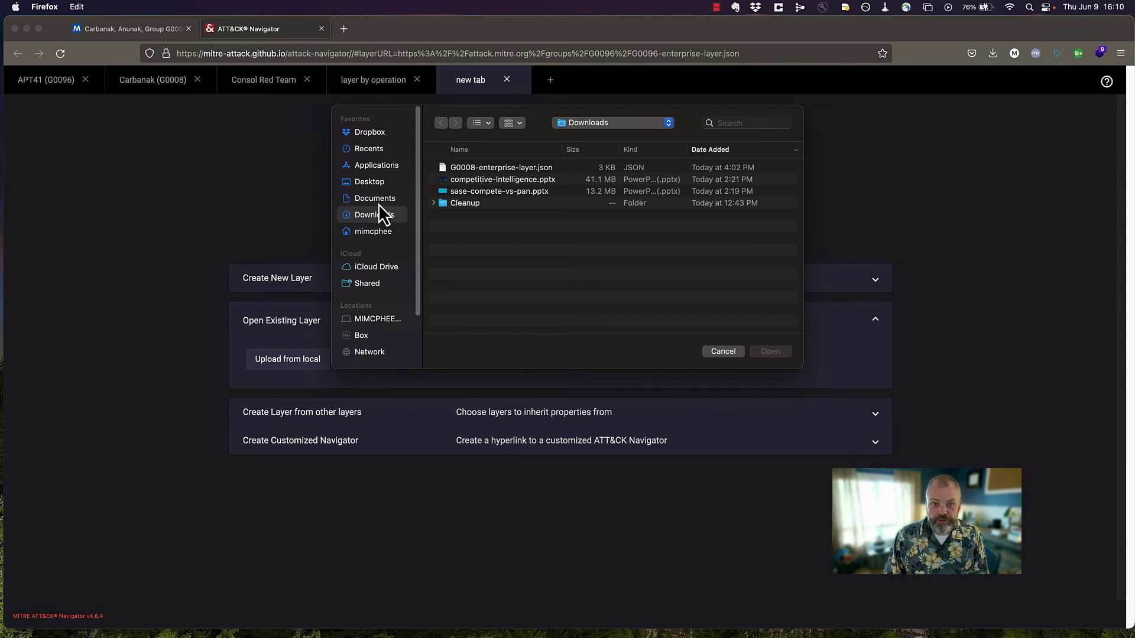
pyautogui.click(370, 185)
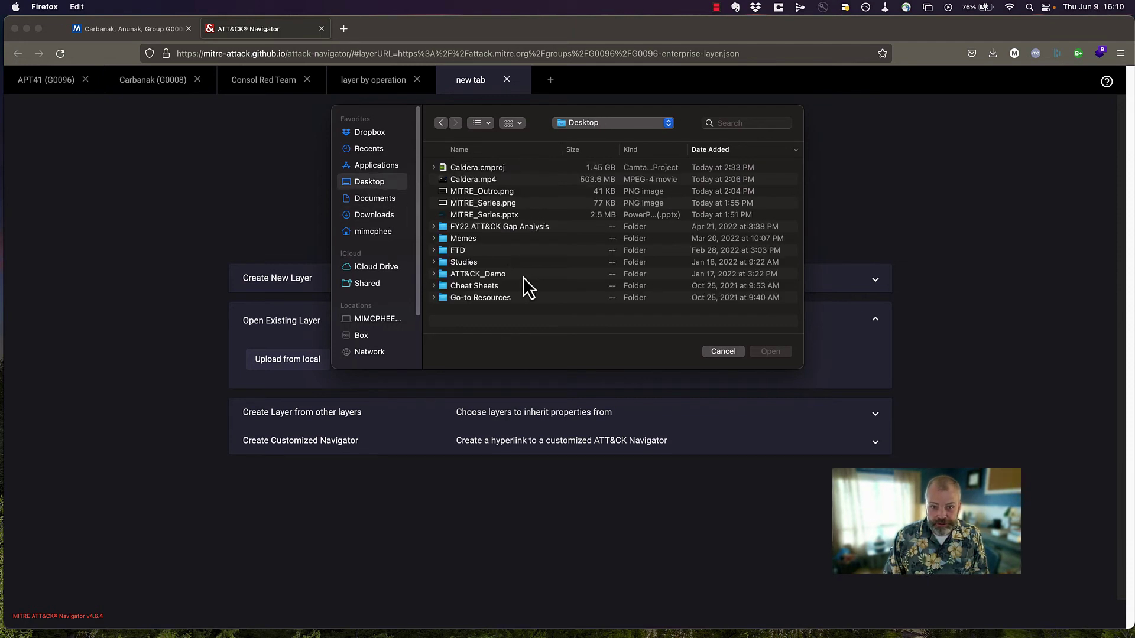
pyautogui.doubleClick(499, 227)
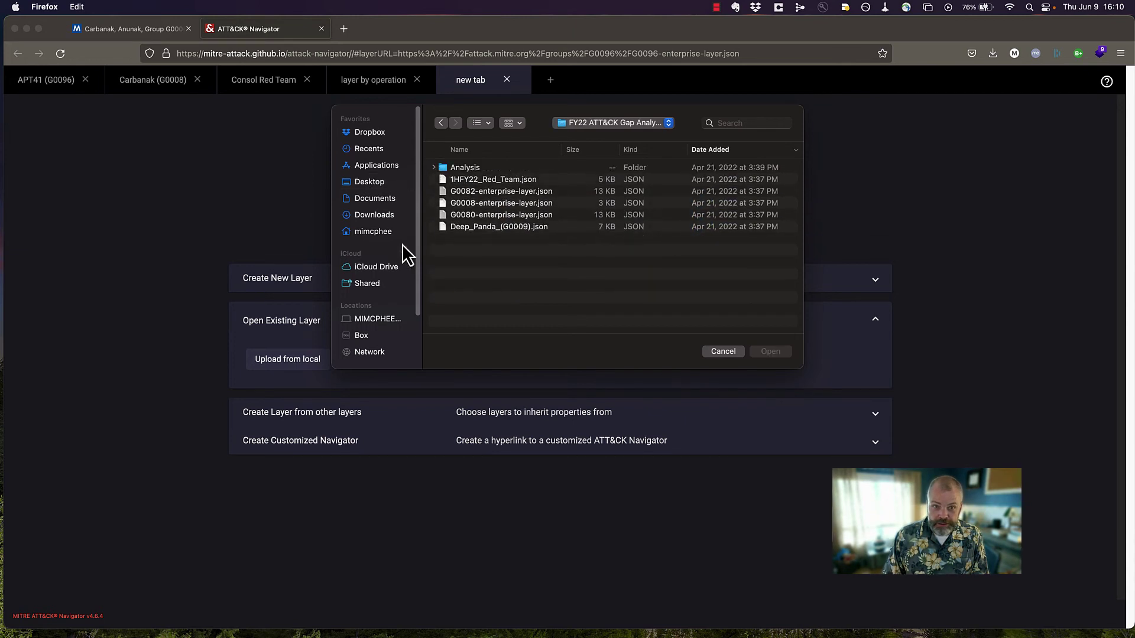
pyautogui.click(441, 123)
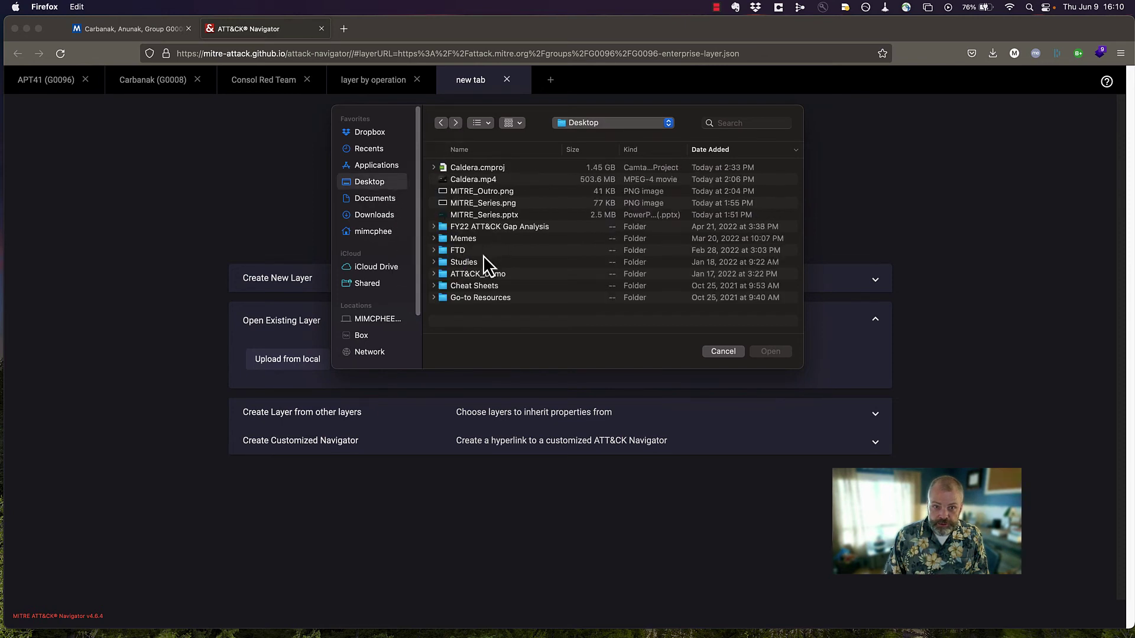
pyautogui.doubleClick(478, 275)
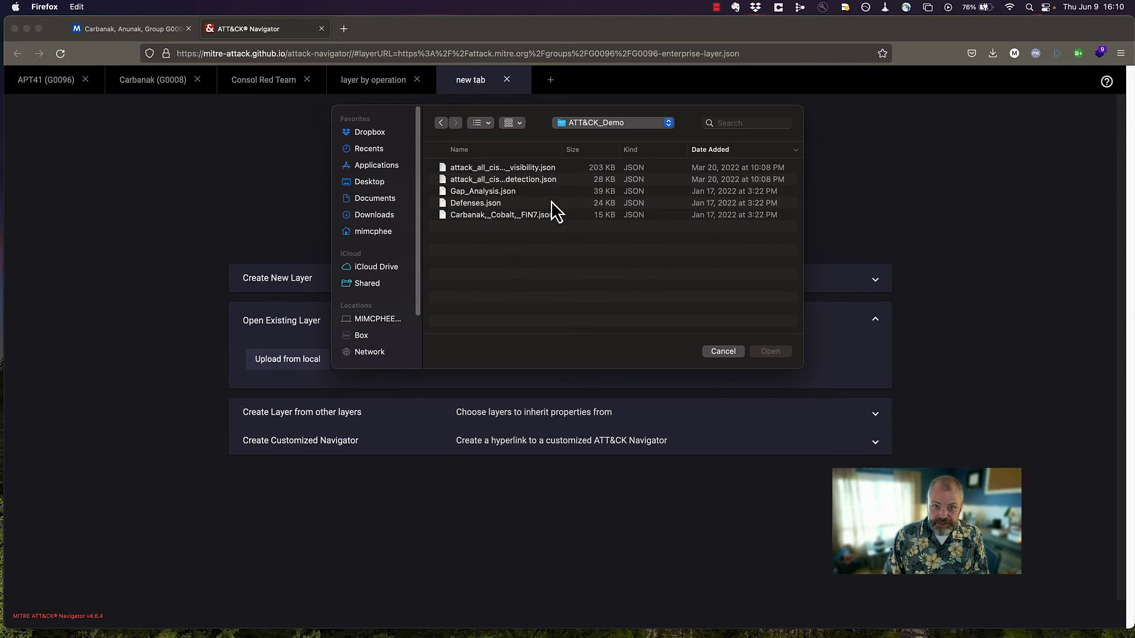
pyautogui.click(527, 169)
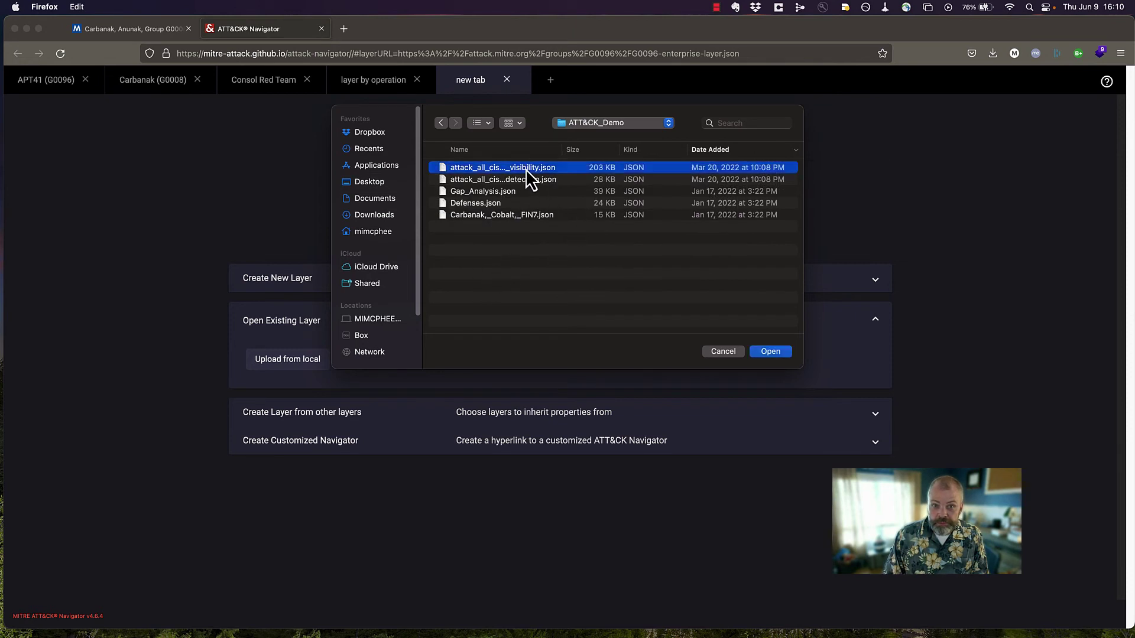
pyautogui.click(770, 352)
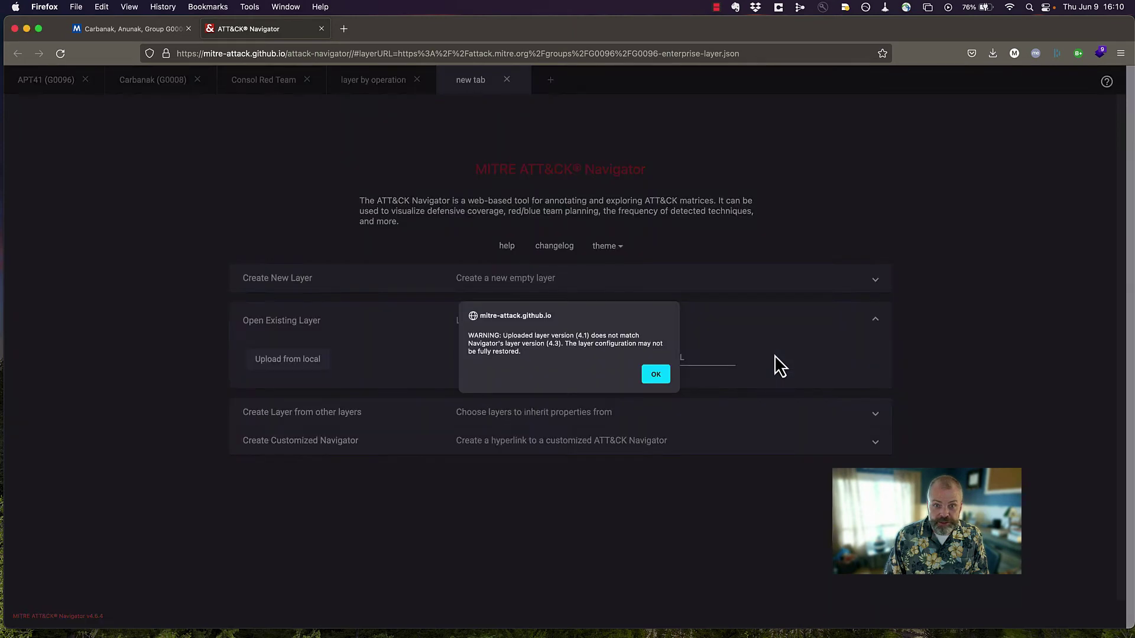
# Dismiss the 4.1 vs 4.3 version warning and close the 'Attack - all' layer tab.
pyautogui.click(657, 375)
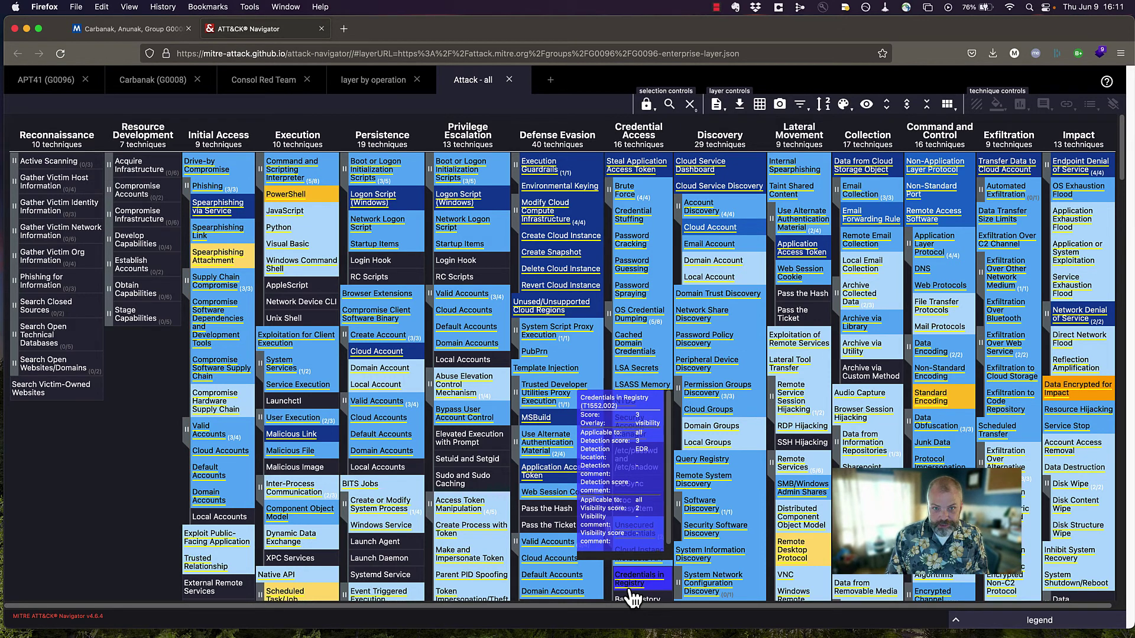
pyautogui.click(509, 79)
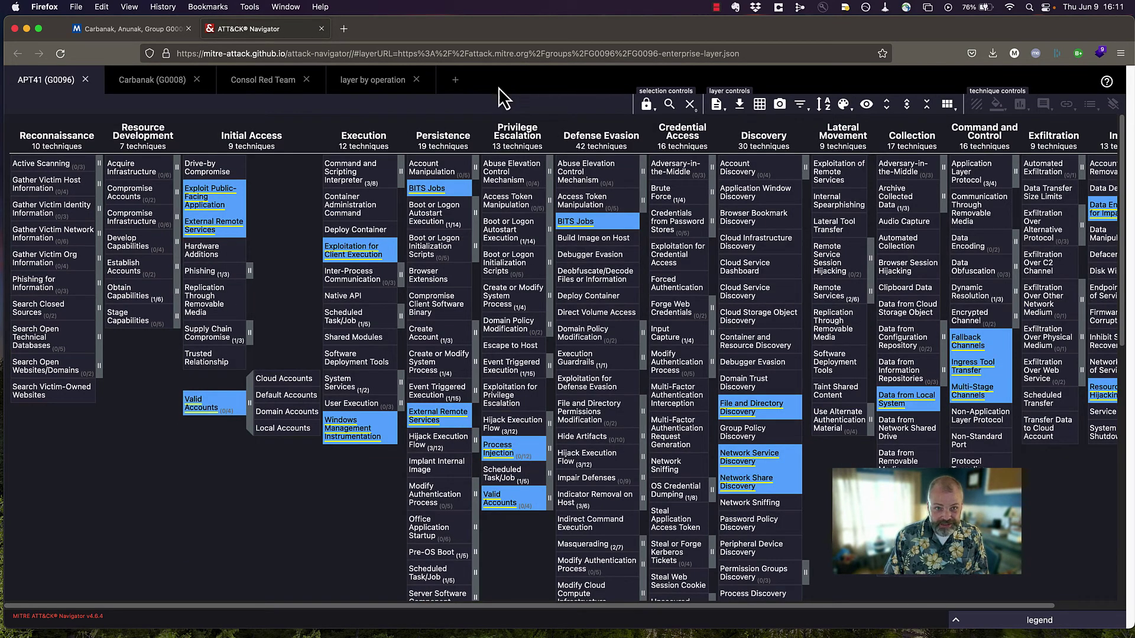
# Add a fifth tab holding a blank Enterprise layer titled 'layer'.
pyautogui.click(456, 80)
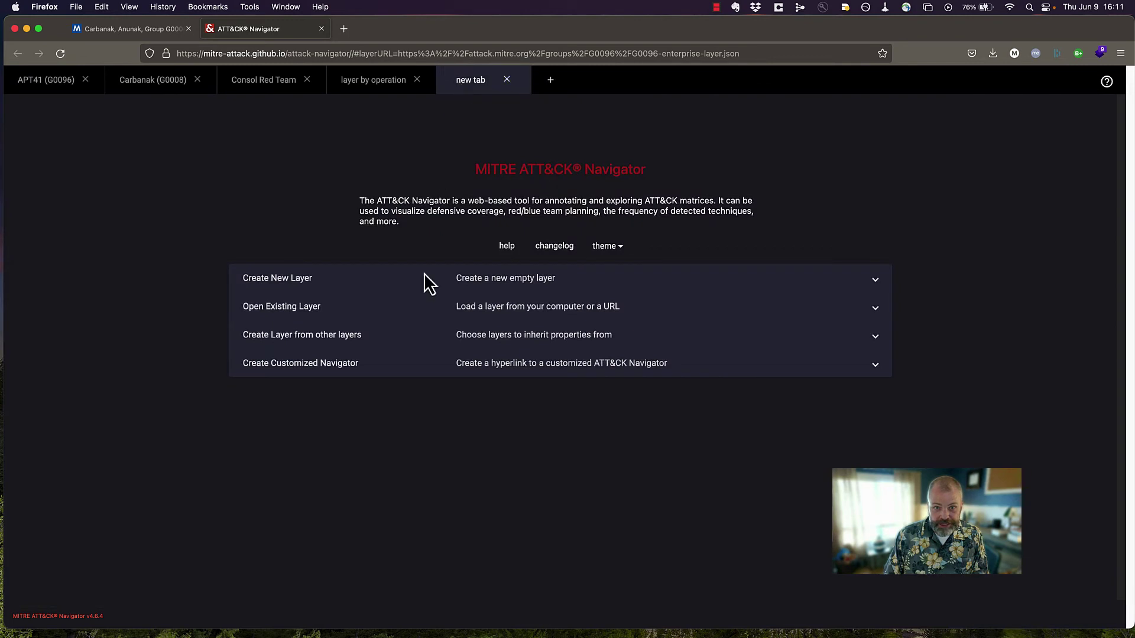
pyautogui.click(381, 288)
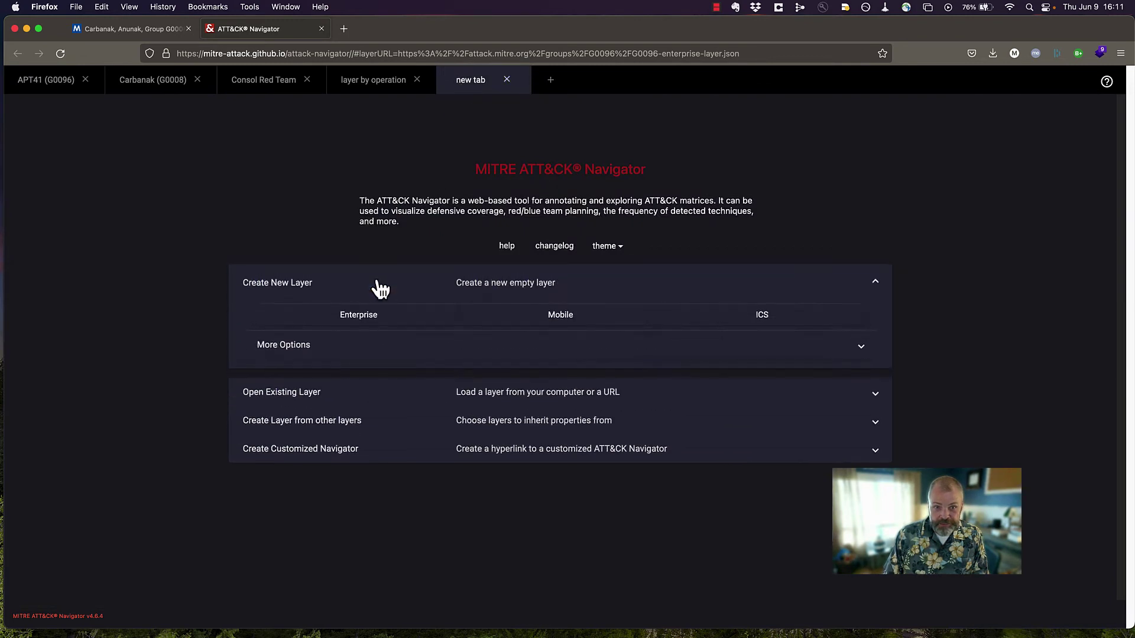
pyautogui.click(395, 325)
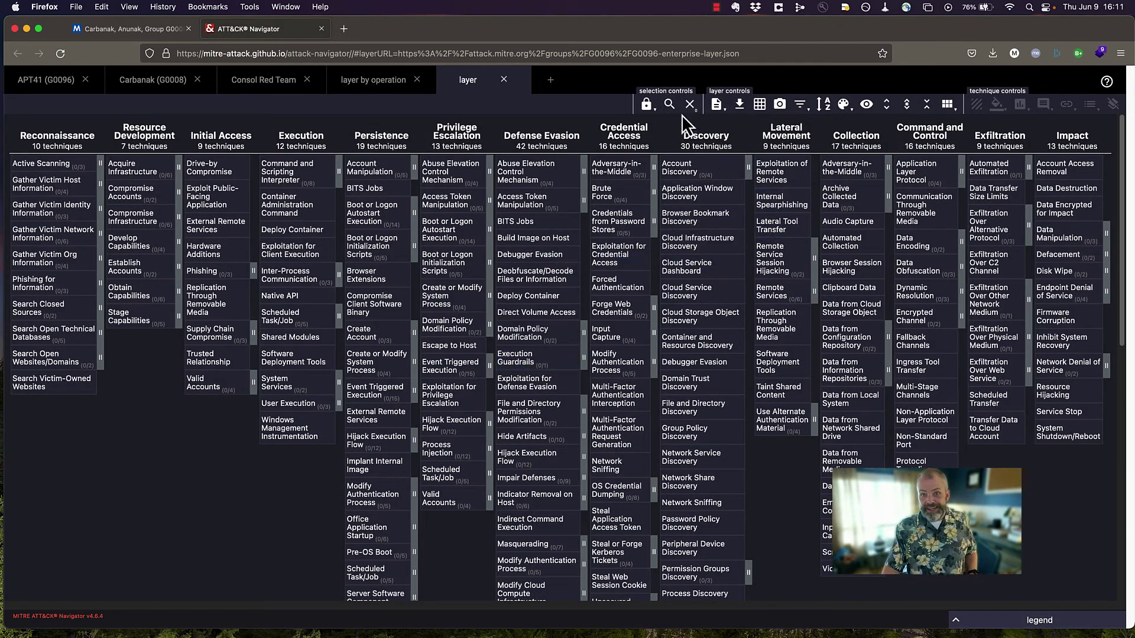
# Select techniques covered by Active Directory Configuration, Antivirus/Antimalware, the next mitigation, and Application Isolation and Sandboxing.
pyautogui.click(670, 106)
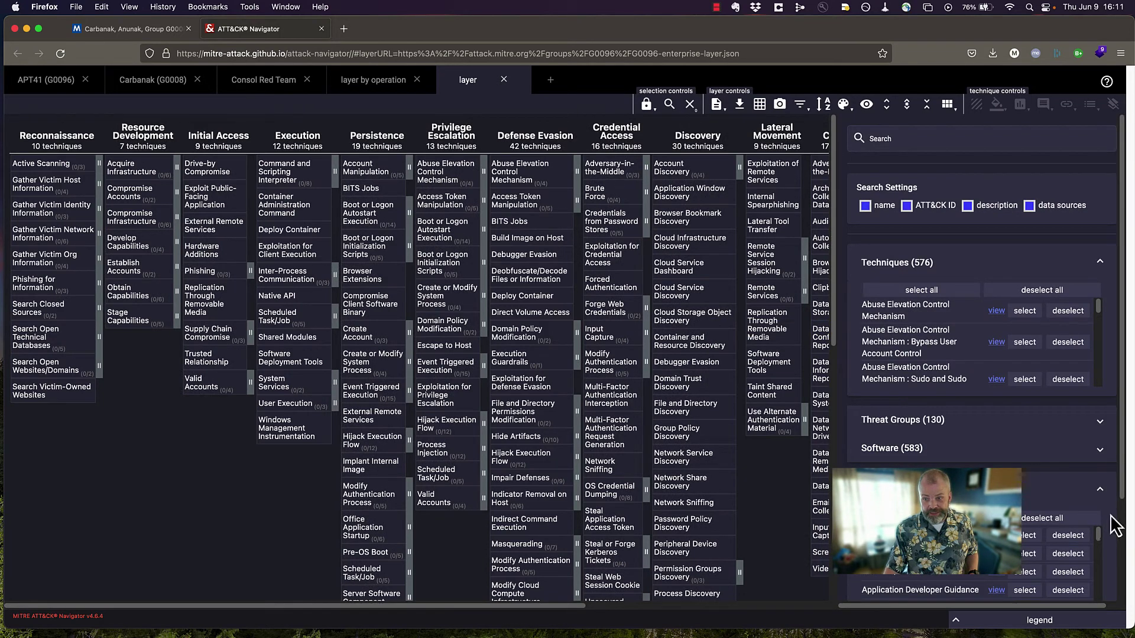
pyautogui.scroll(-4, 1113, 524)
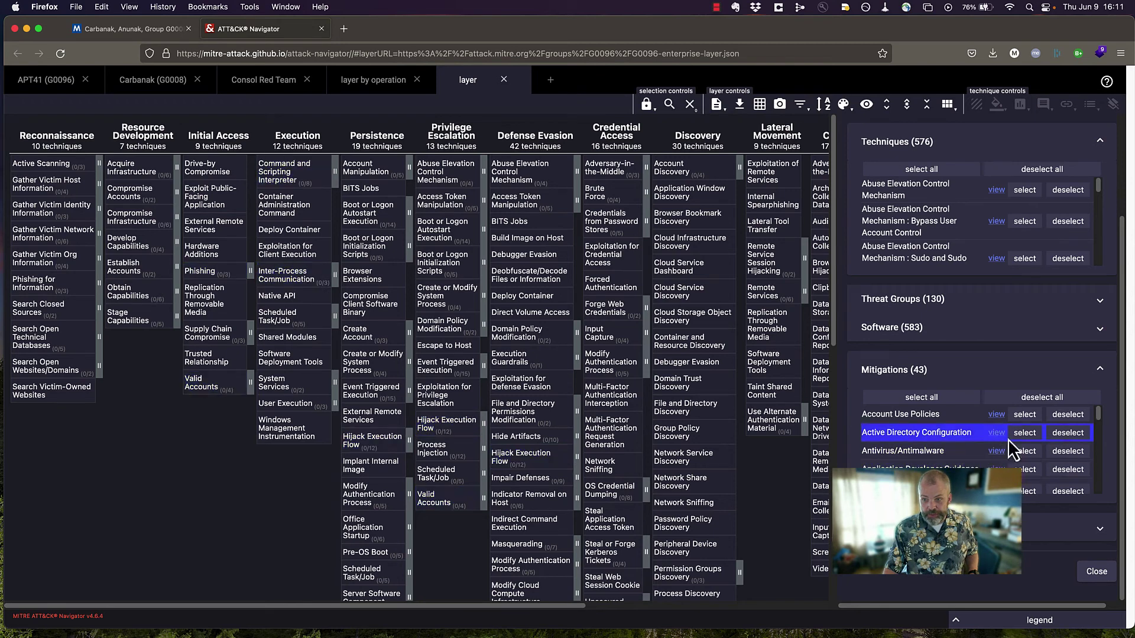
pyautogui.click(1027, 437)
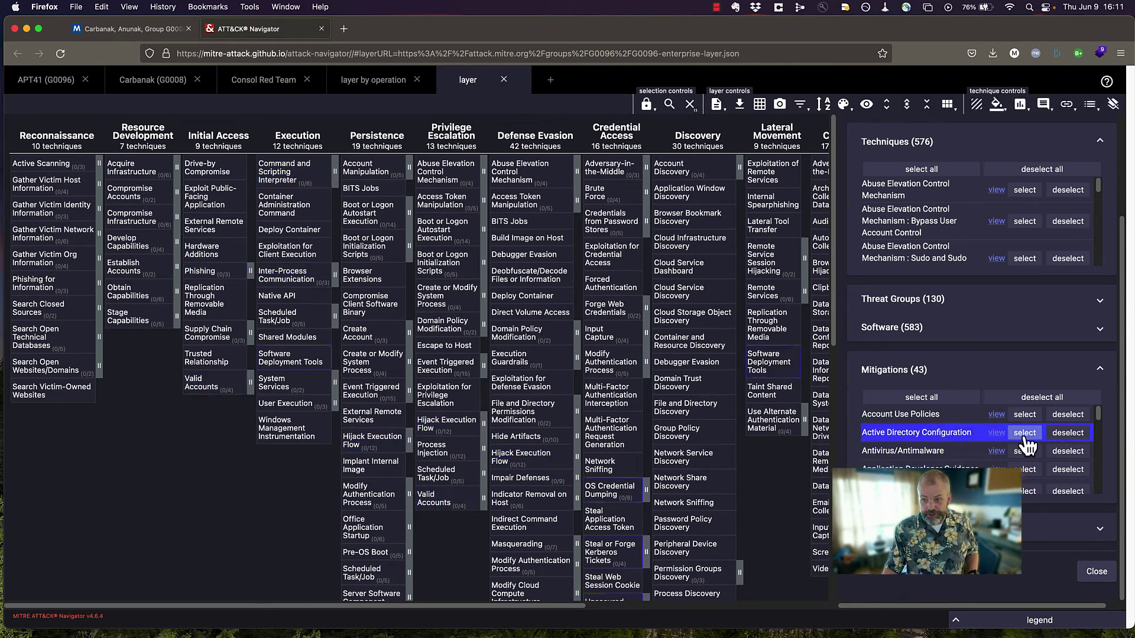
pyautogui.click(1027, 452)
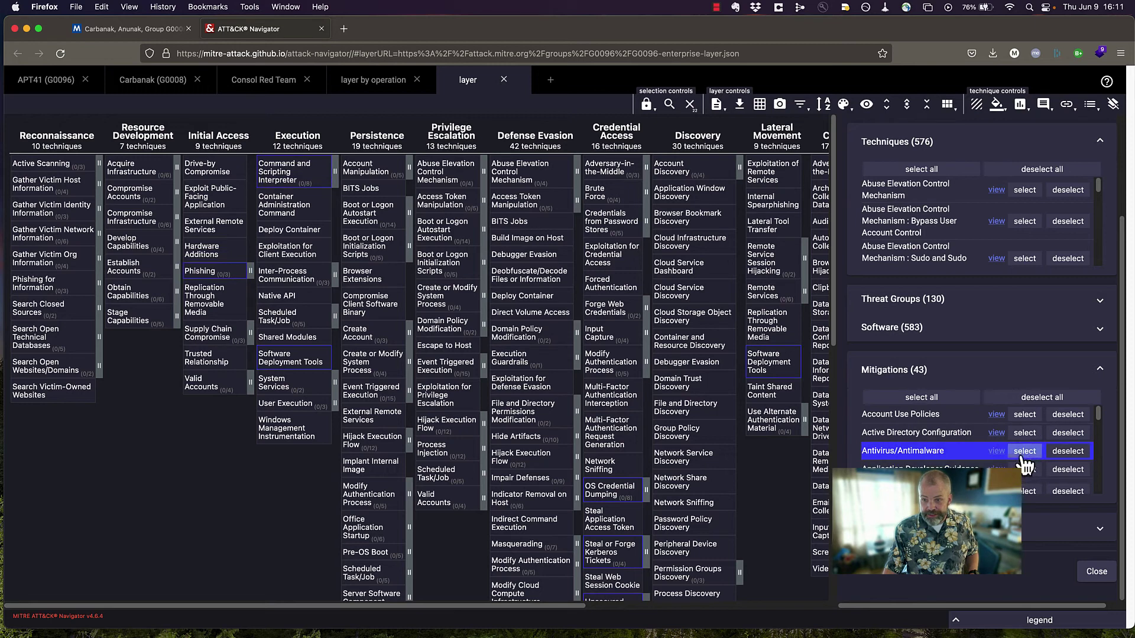
pyautogui.click(1025, 415)
pyautogui.scroll(-2, 1024, 450)
pyautogui.click(1023, 452)
# Add techniques for Data Backup, the following mitigation, Network Segmentation and Operating System Configuration.
pyautogui.scroll(-1, 1023, 453)
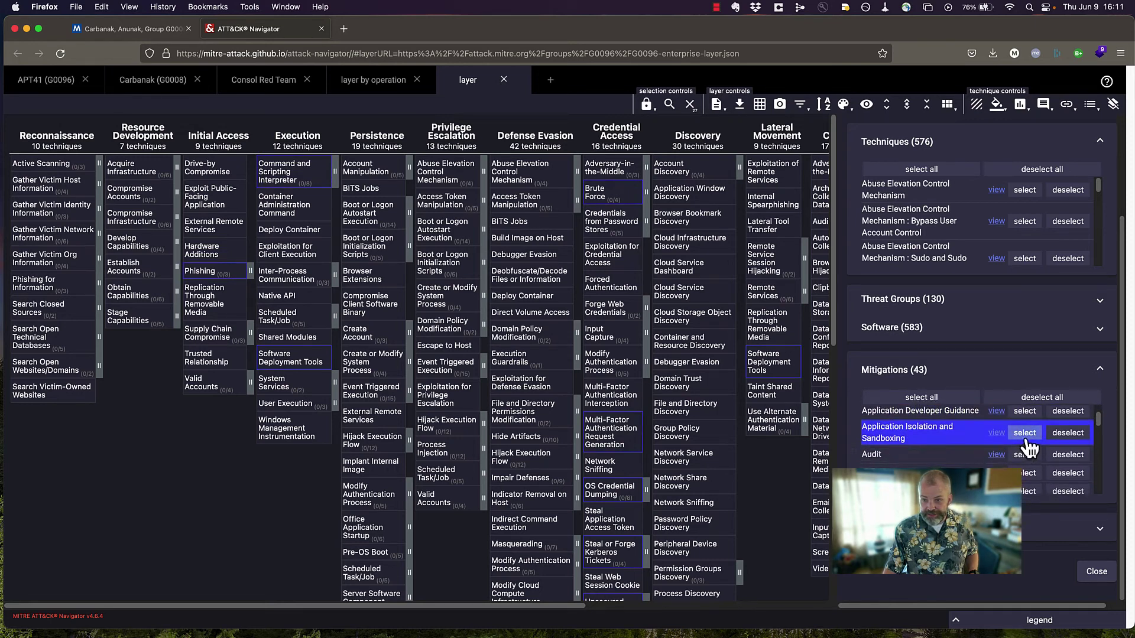
pyautogui.scroll(-2, 1023, 455)
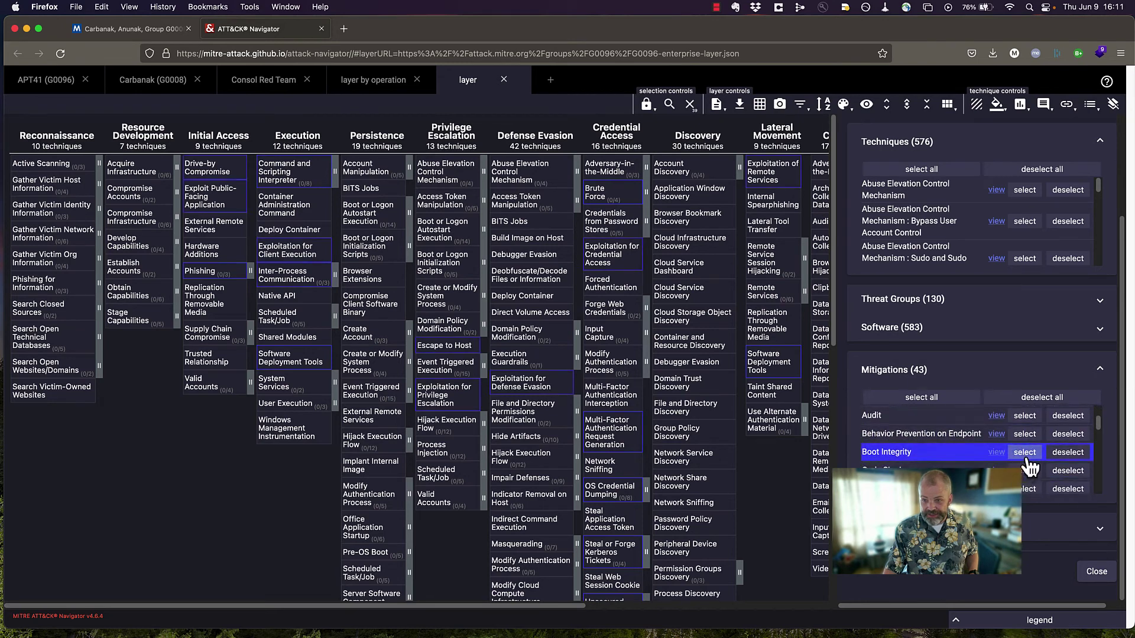
pyautogui.scroll(-2, 1026, 475)
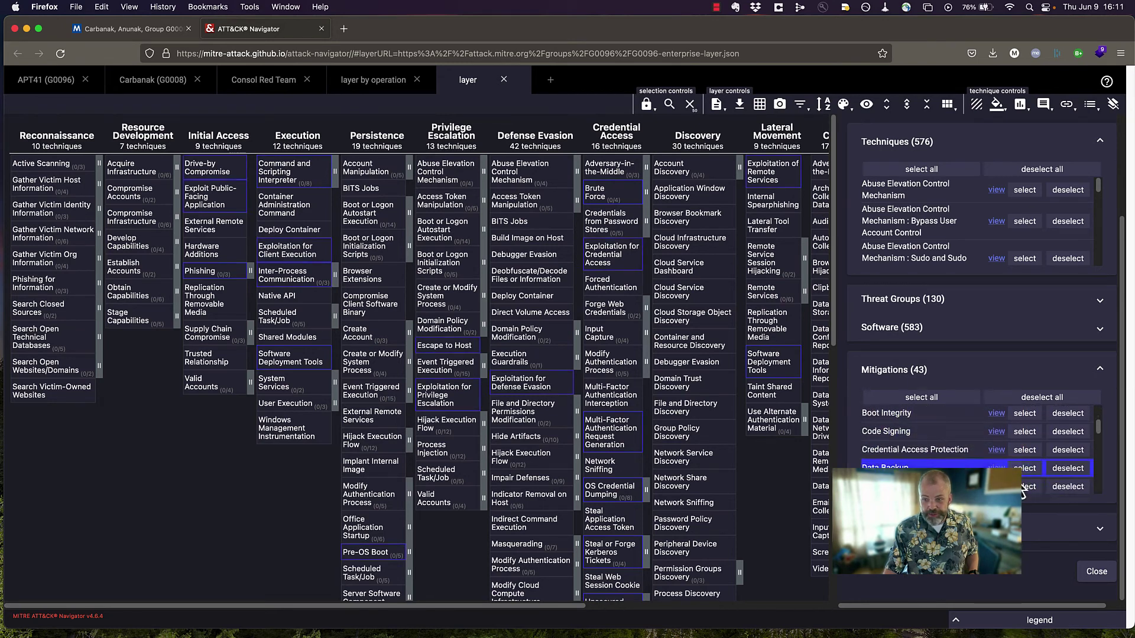
pyautogui.click(1026, 469)
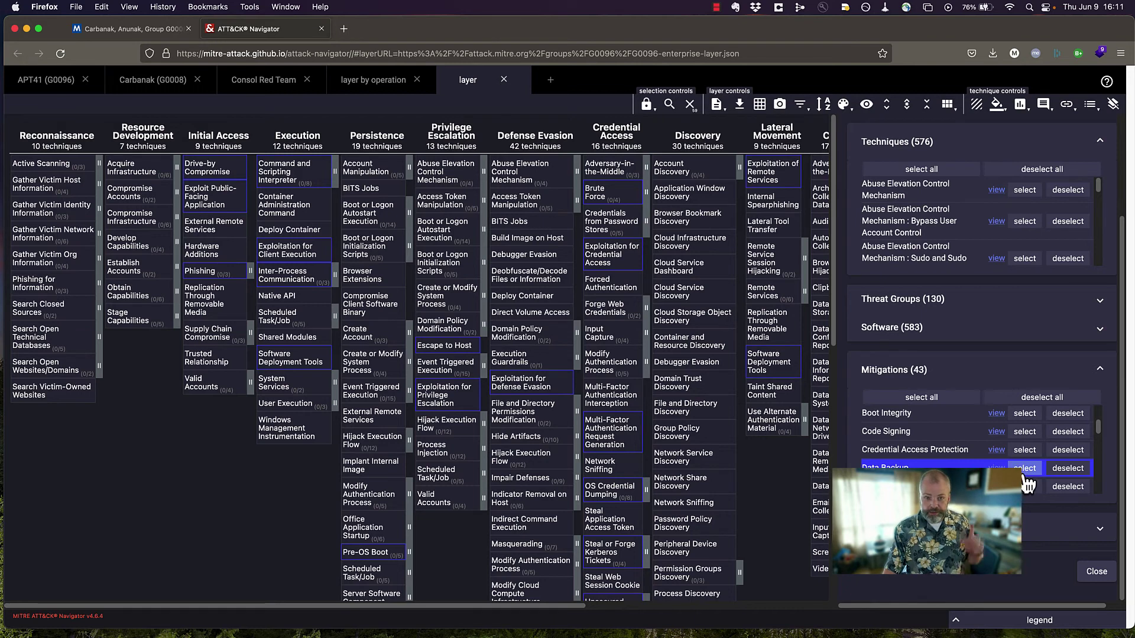
pyautogui.click(1028, 487)
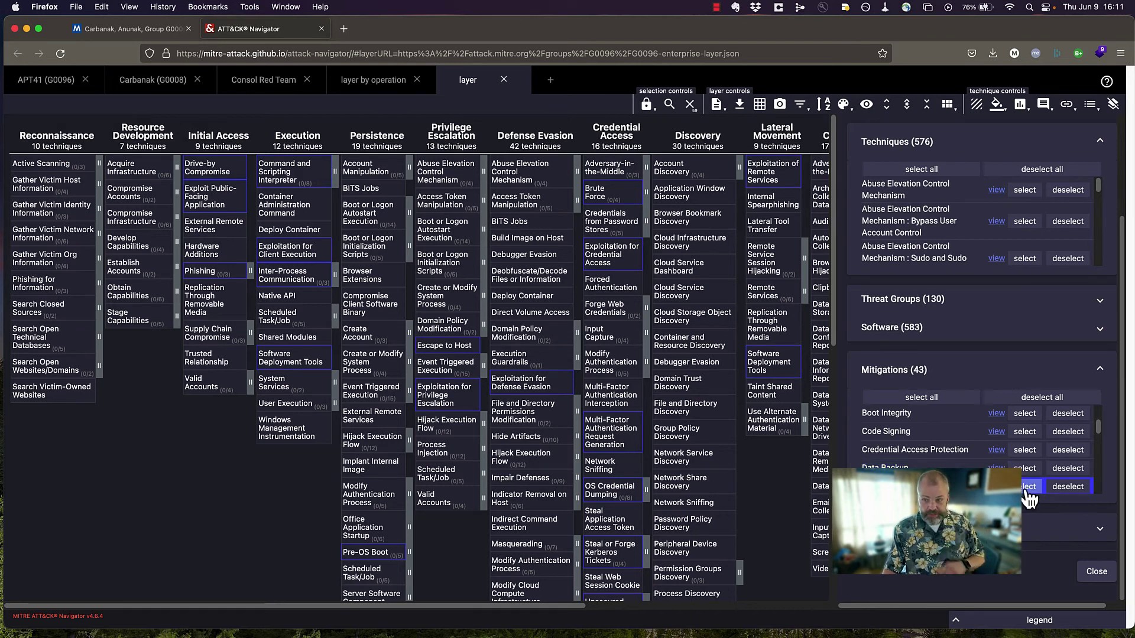
pyautogui.scroll(-5, 1028, 491)
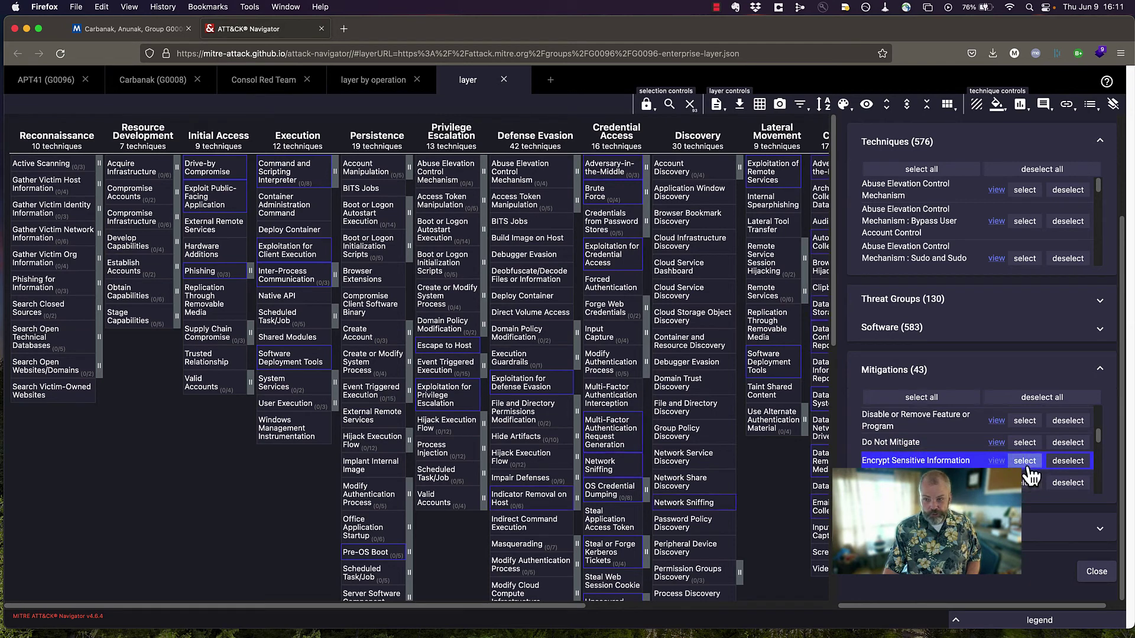
pyautogui.scroll(-4, 1030, 467)
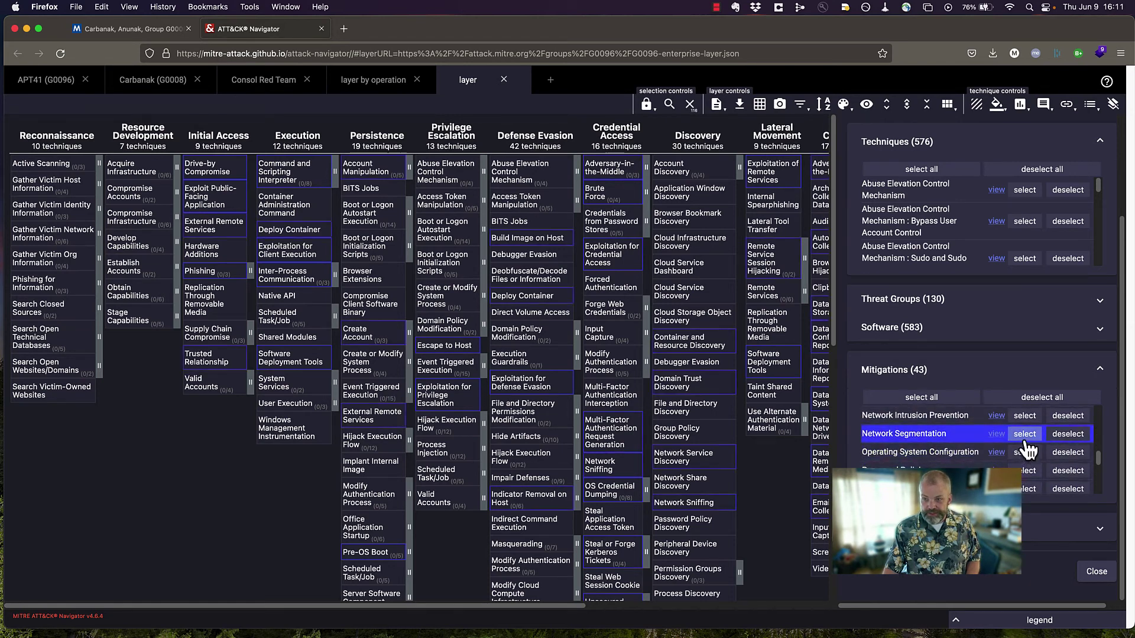
pyautogui.click(1025, 454)
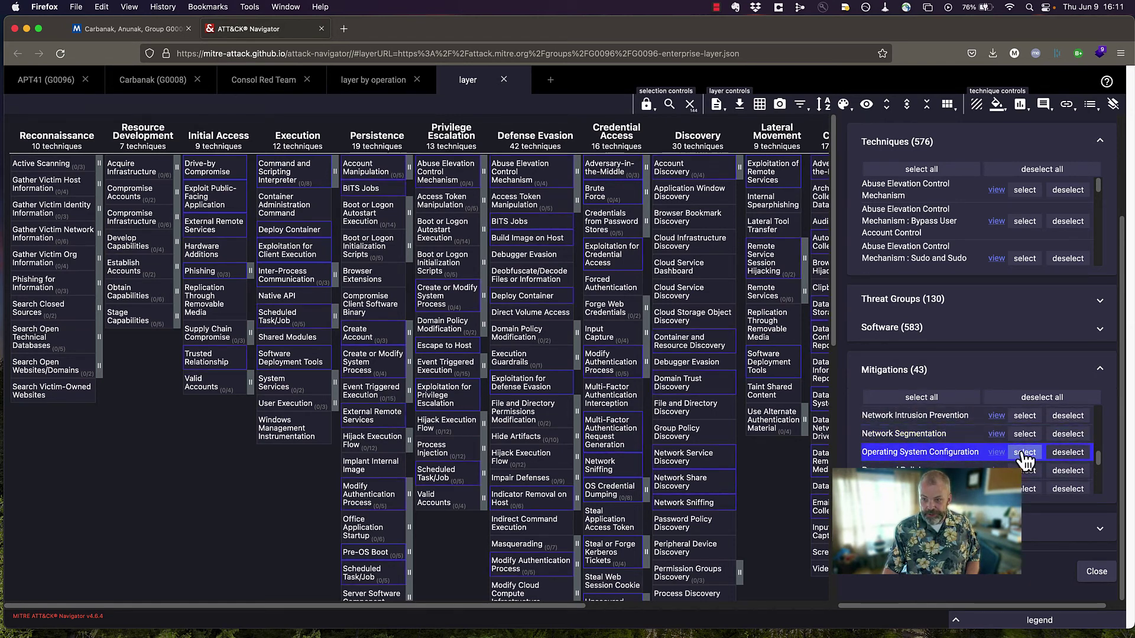
pyautogui.click(1024, 471)
# Add techniques for the next mitigation, Privileged Process Integrity and Restrict Registry Permissions, then close the panel.
pyautogui.scroll(-3, 1026, 455)
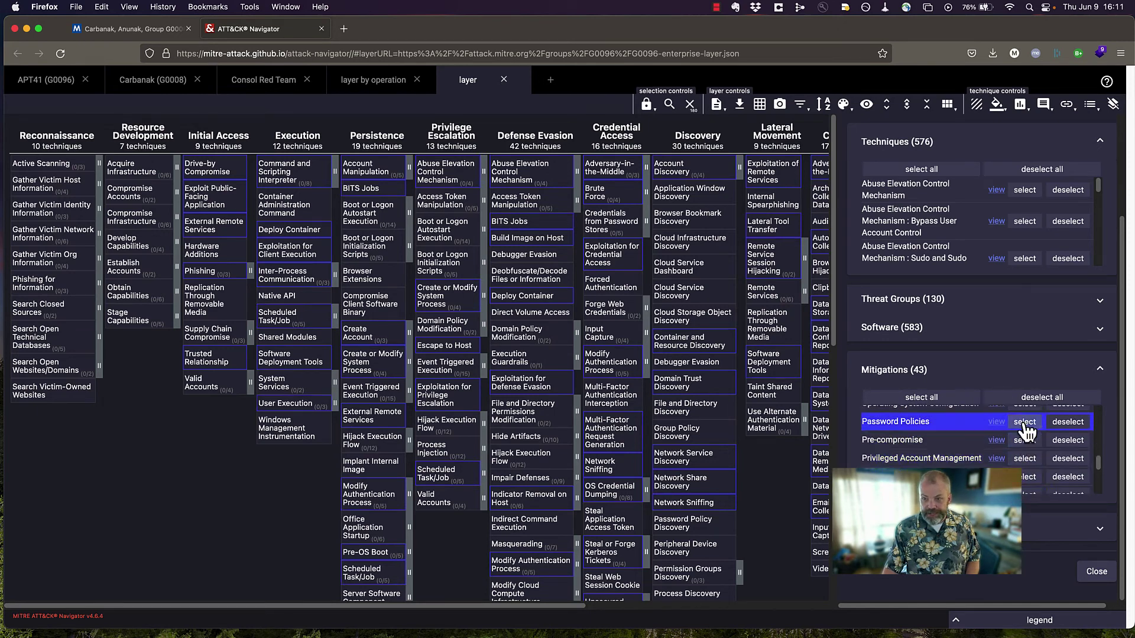
pyautogui.scroll(-1, 1027, 433)
pyautogui.click(1024, 447)
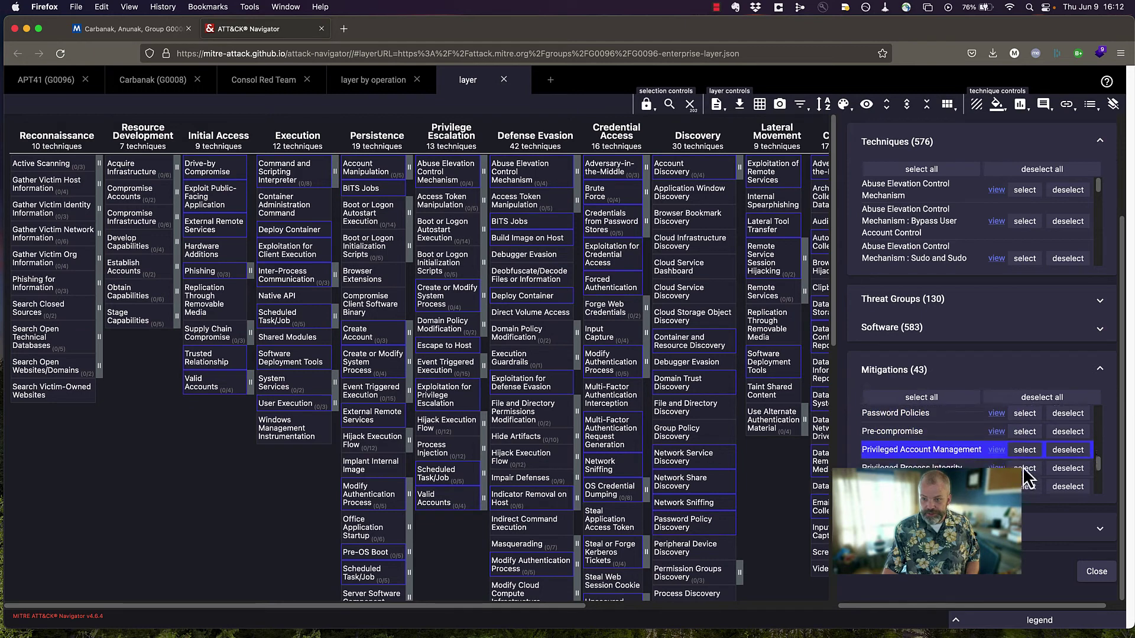
pyautogui.click(1023, 467)
pyautogui.scroll(-4, 1023, 467)
pyautogui.click(1025, 470)
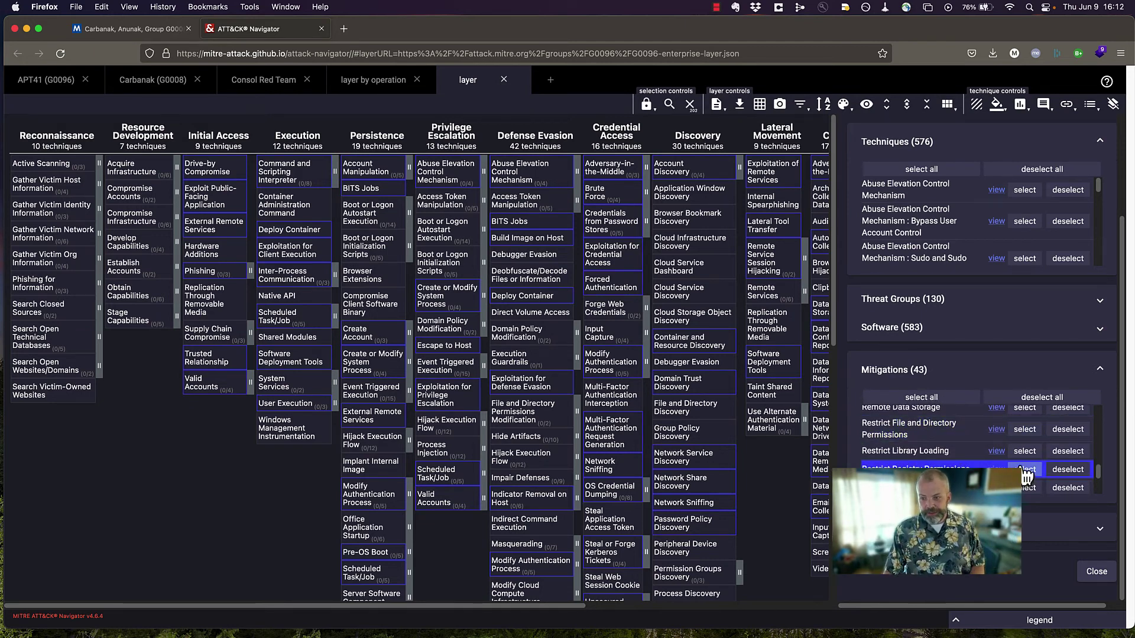
pyautogui.click(1090, 573)
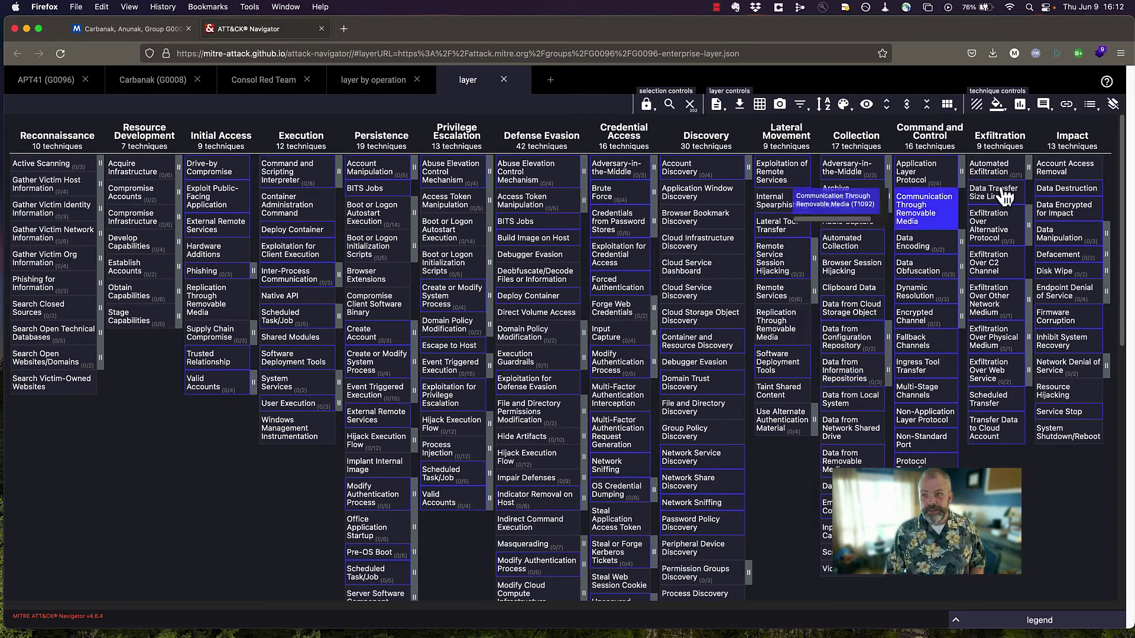
# Give every selected mitigation-covered technique a score of 3.
pyautogui.click(1026, 114)
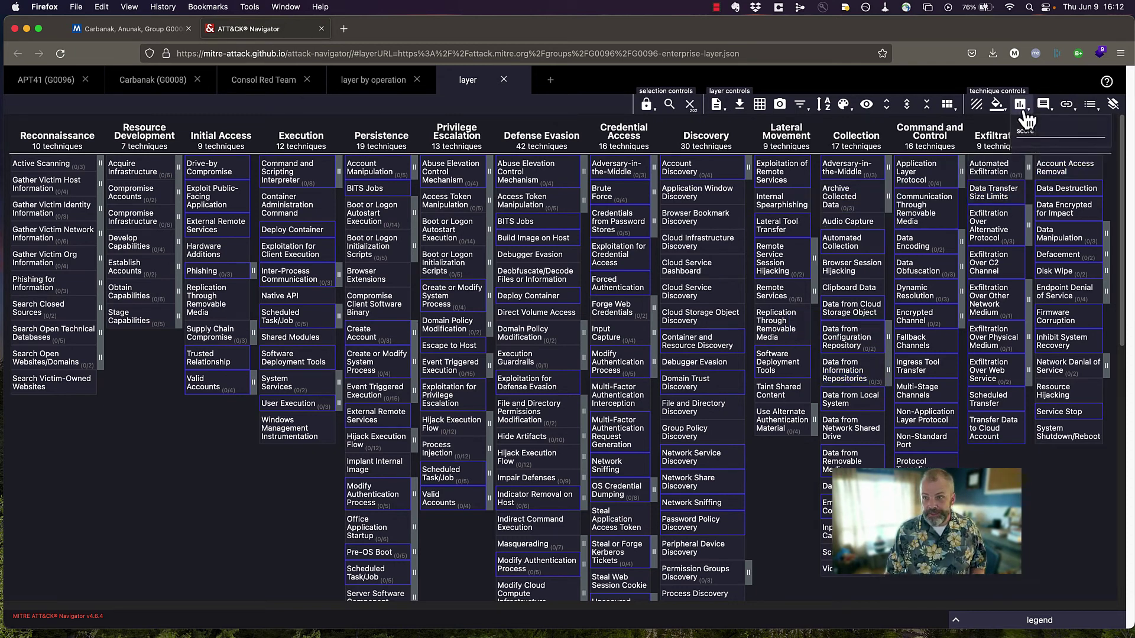
pyautogui.click(1029, 131)
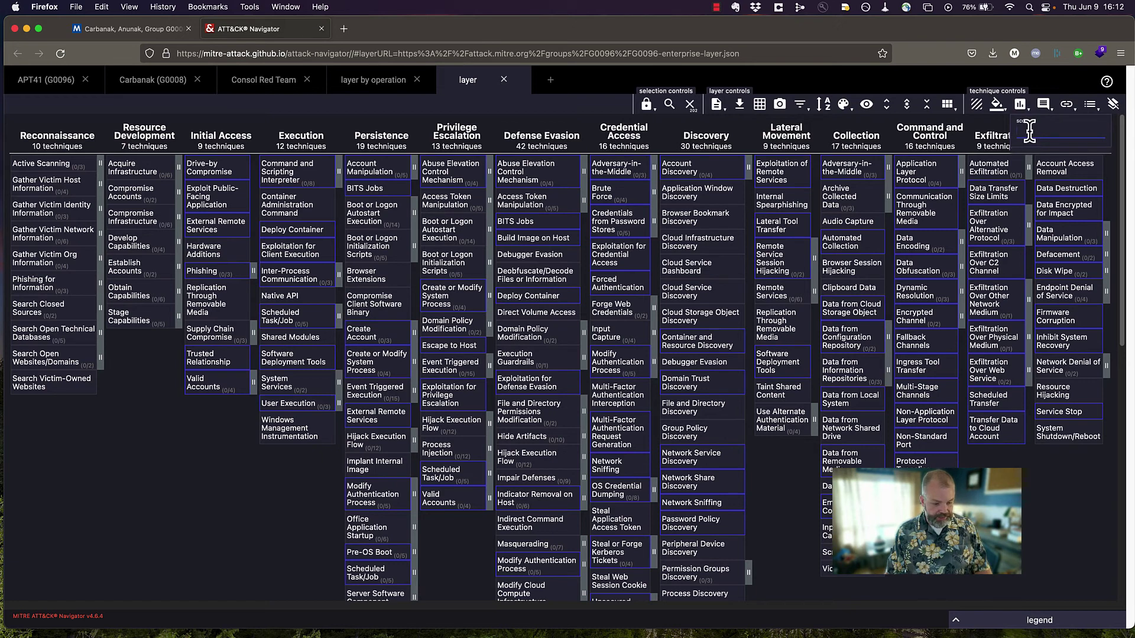
pyautogui.write('3')
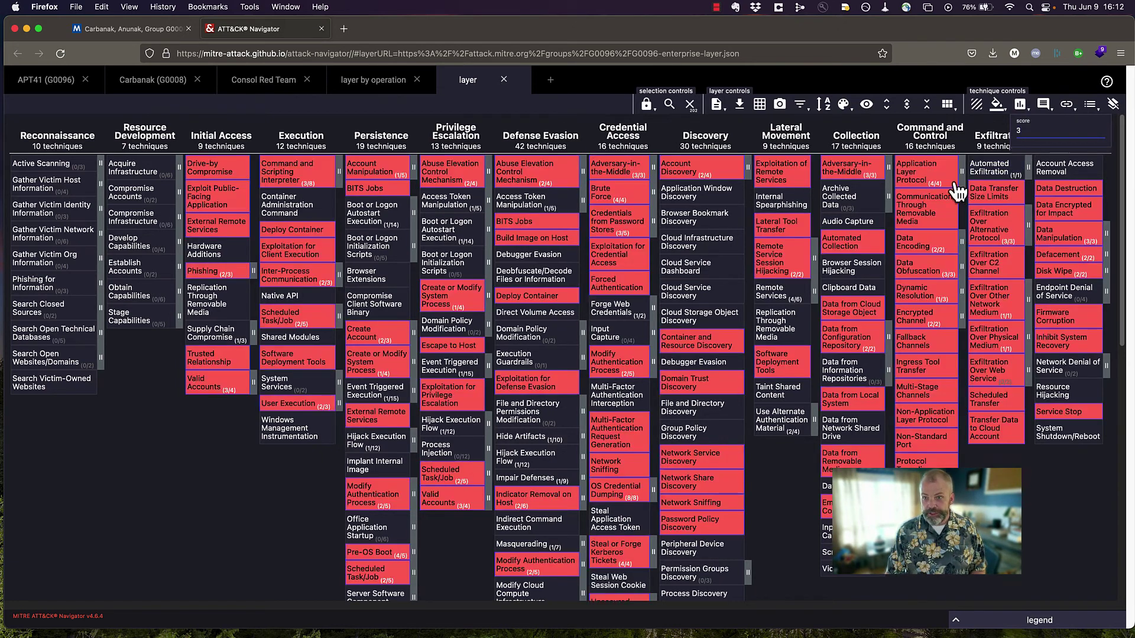
pyautogui.click(928, 106)
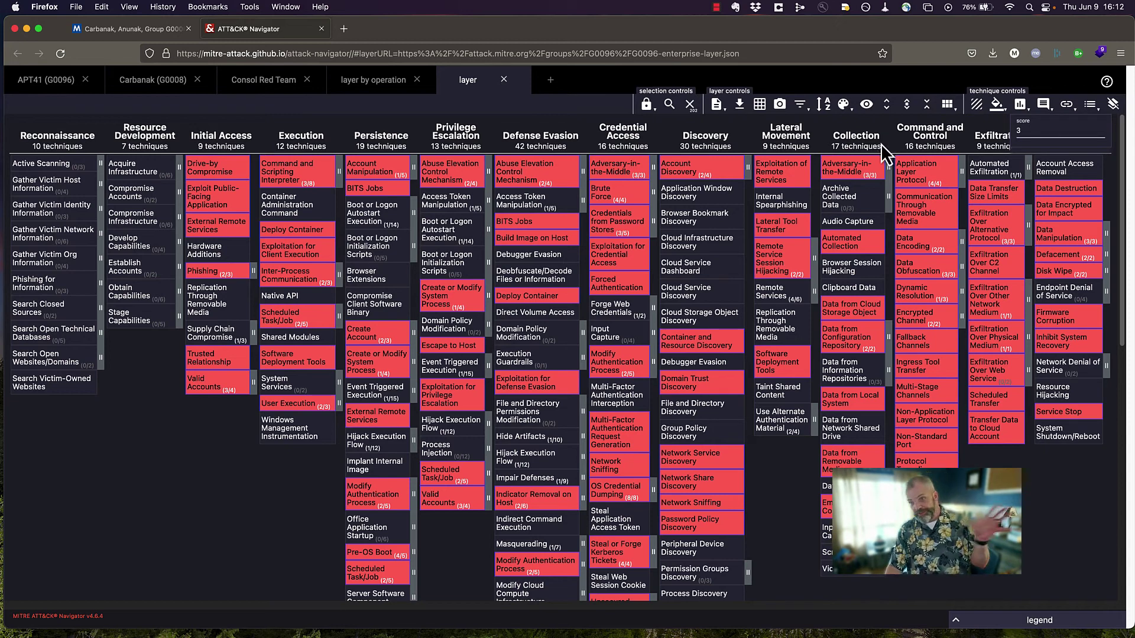
# Switch the scoring gradient to the red-to-blue preset with a high value of 4.
pyautogui.click(843, 105)
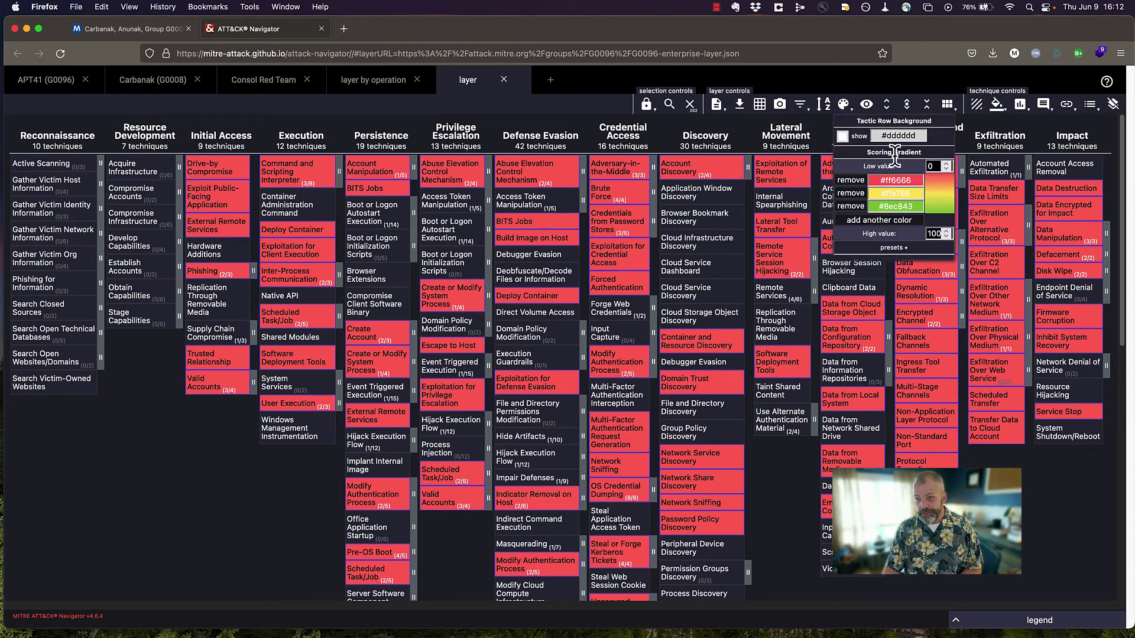
pyautogui.click(901, 251)
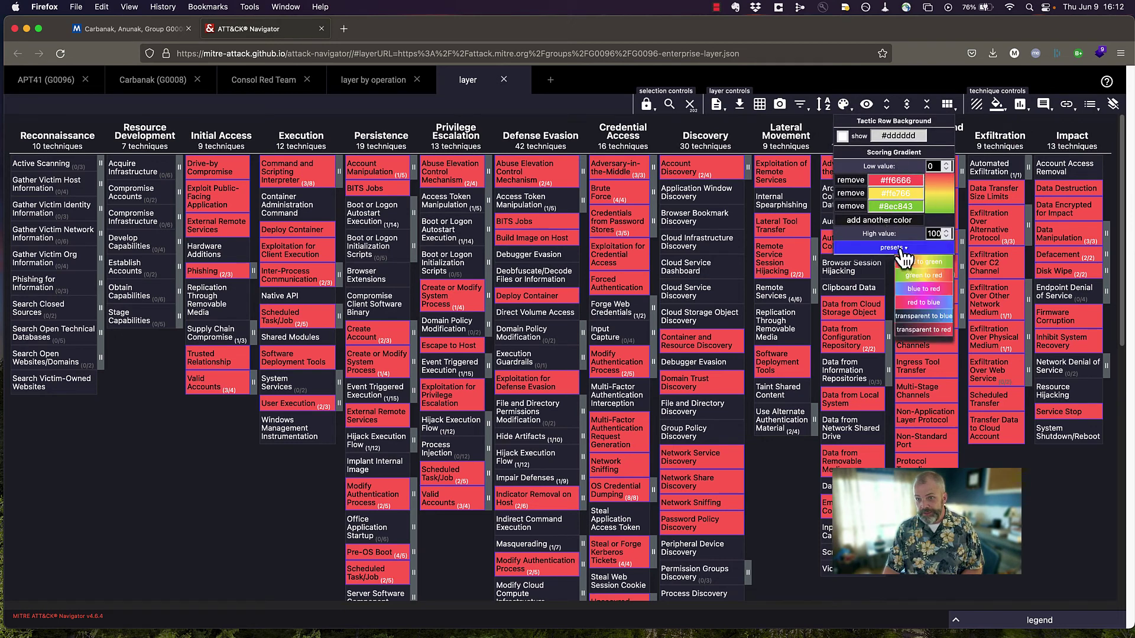
pyautogui.click(926, 302)
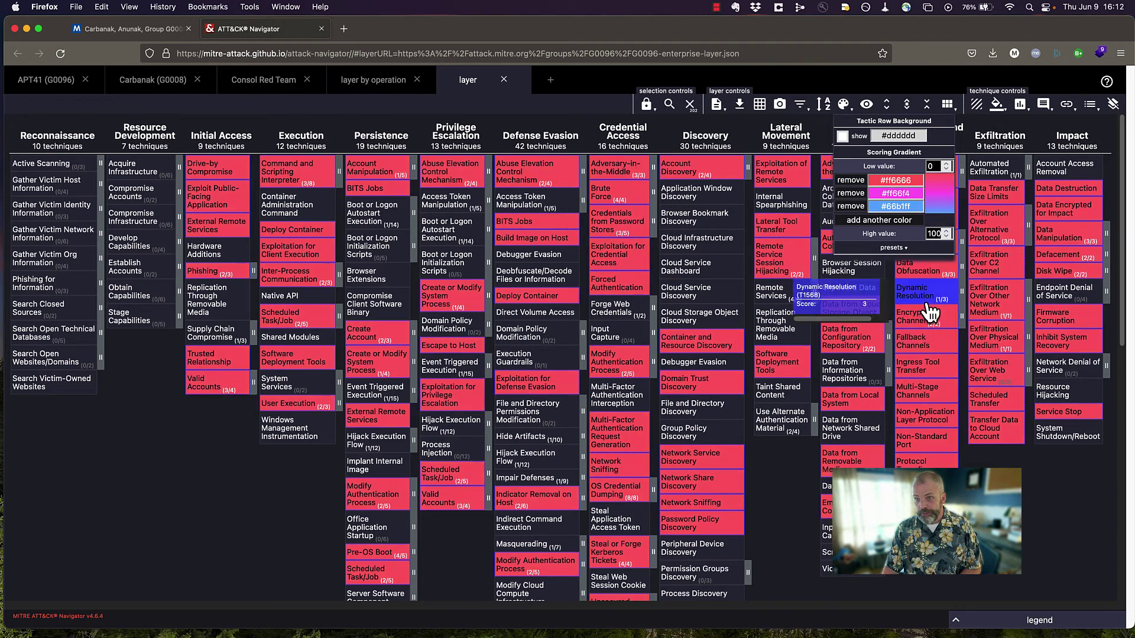
pyautogui.click(932, 166)
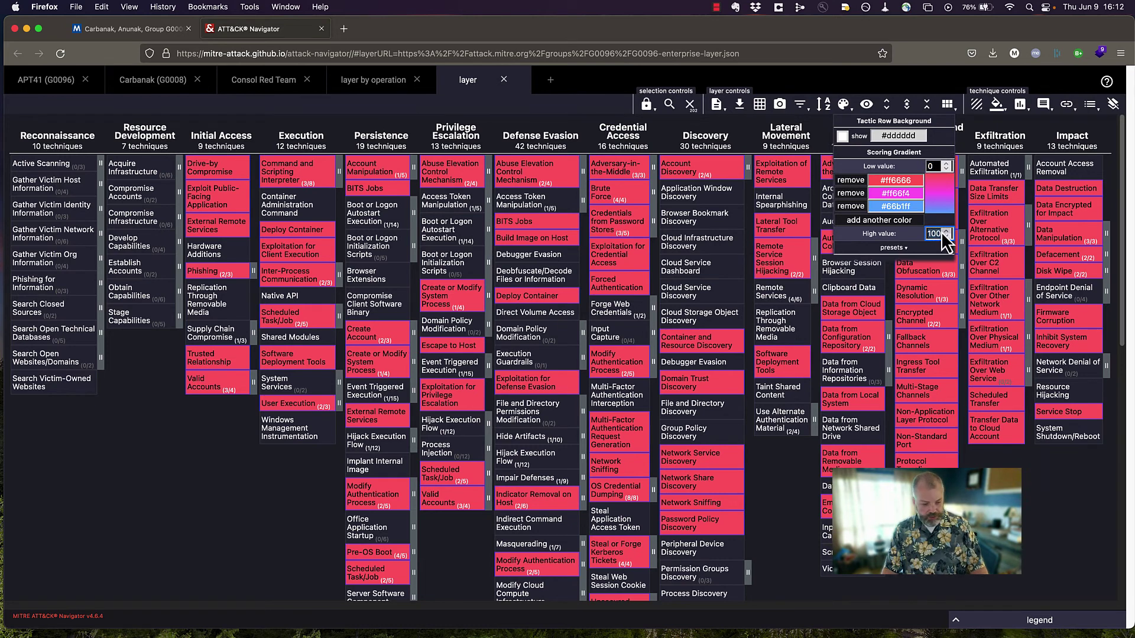
pyautogui.press('BackSpace')
pyautogui.press('BackSpace')
pyautogui.press('BackSpace')
pyautogui.write('4')
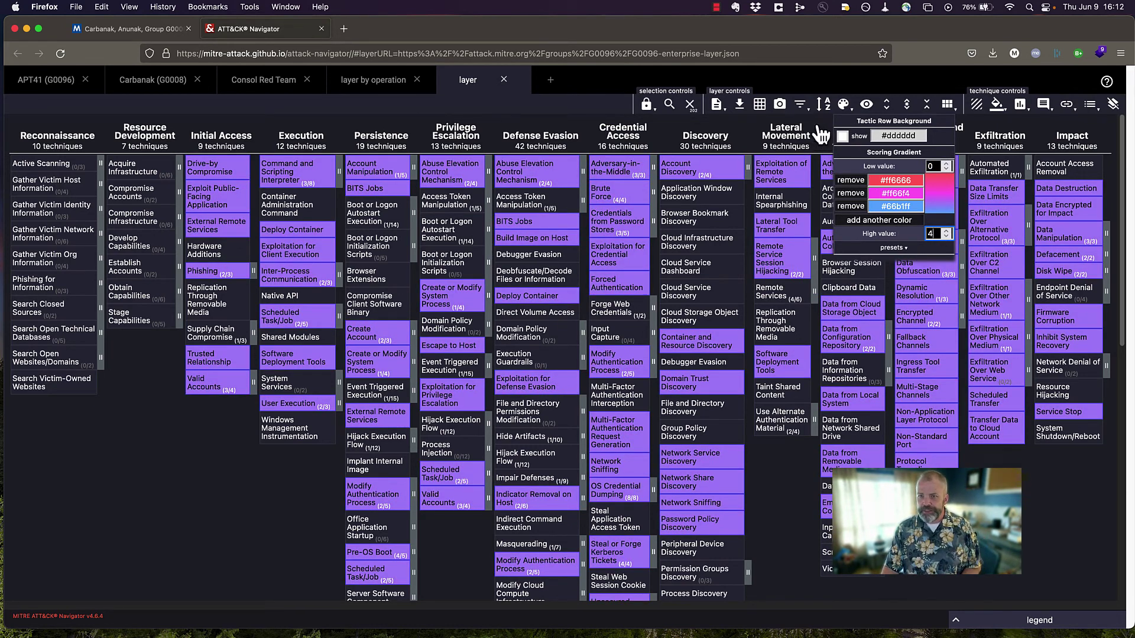
pyautogui.click(843, 105)
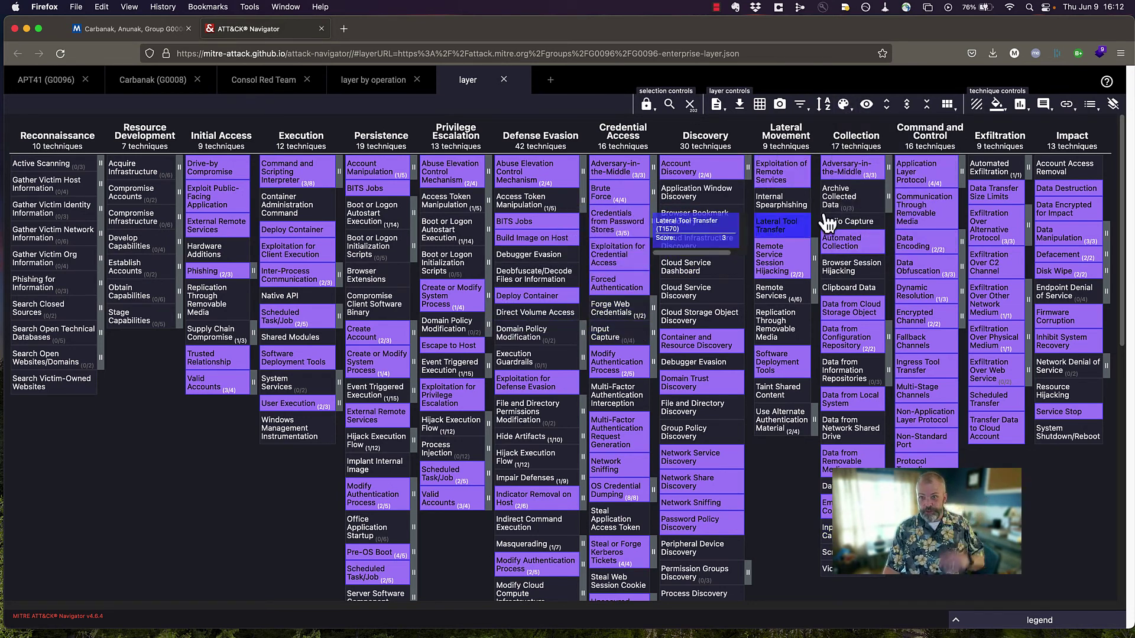
# Clear the selection, then select techniques for Restrict Library Loading, User Account Control, User Training and one more mitigation.
pyautogui.click(690, 106)
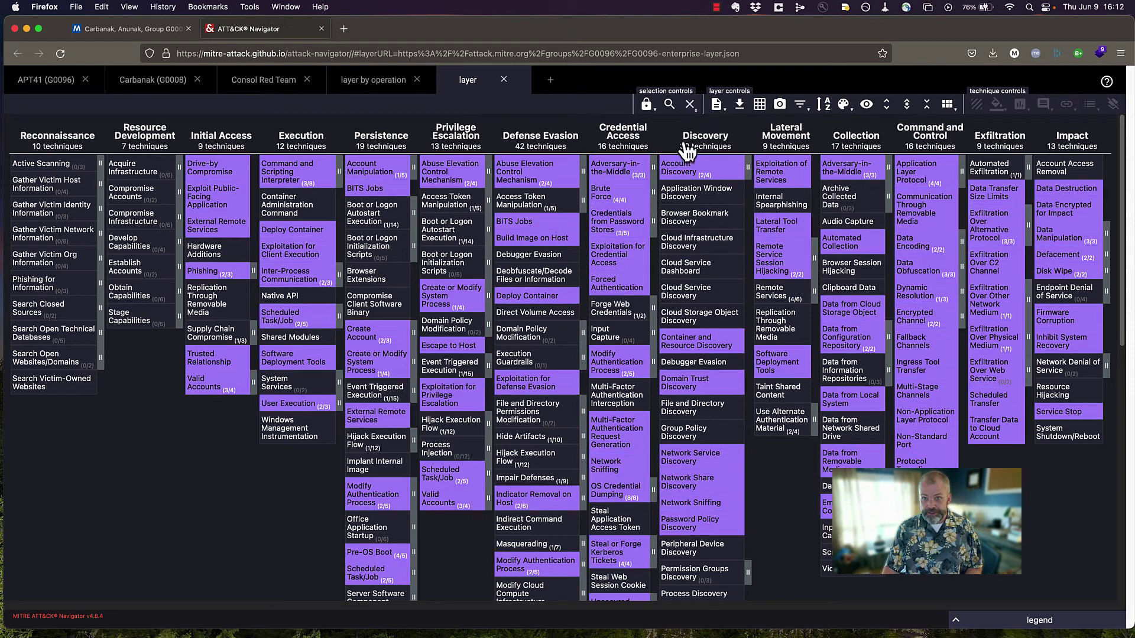
pyautogui.click(669, 106)
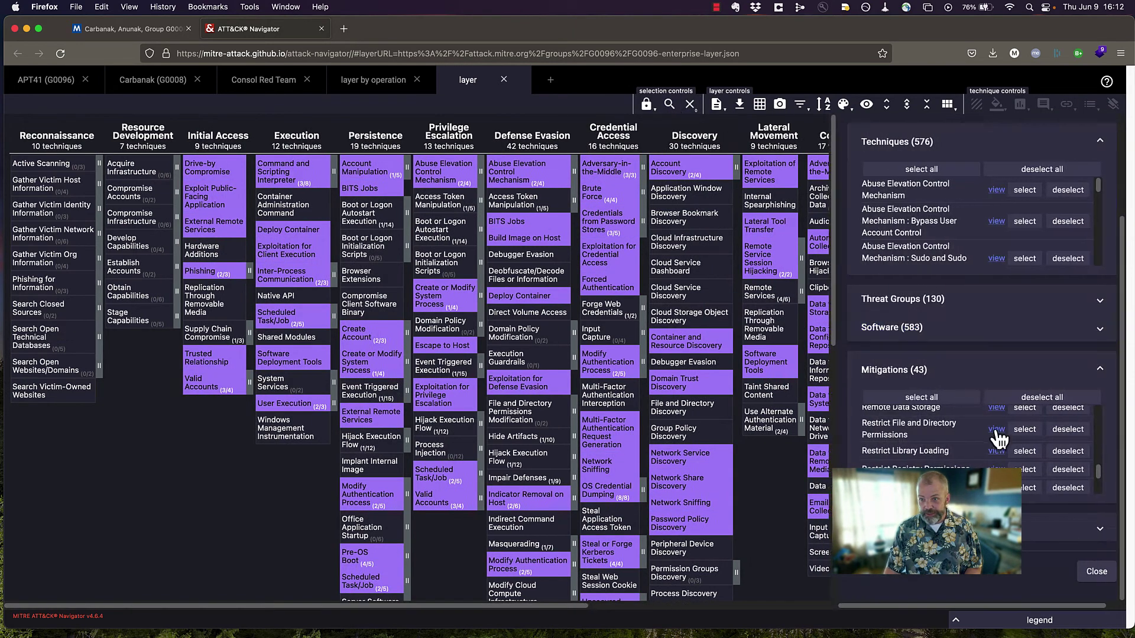
pyautogui.click(1025, 451)
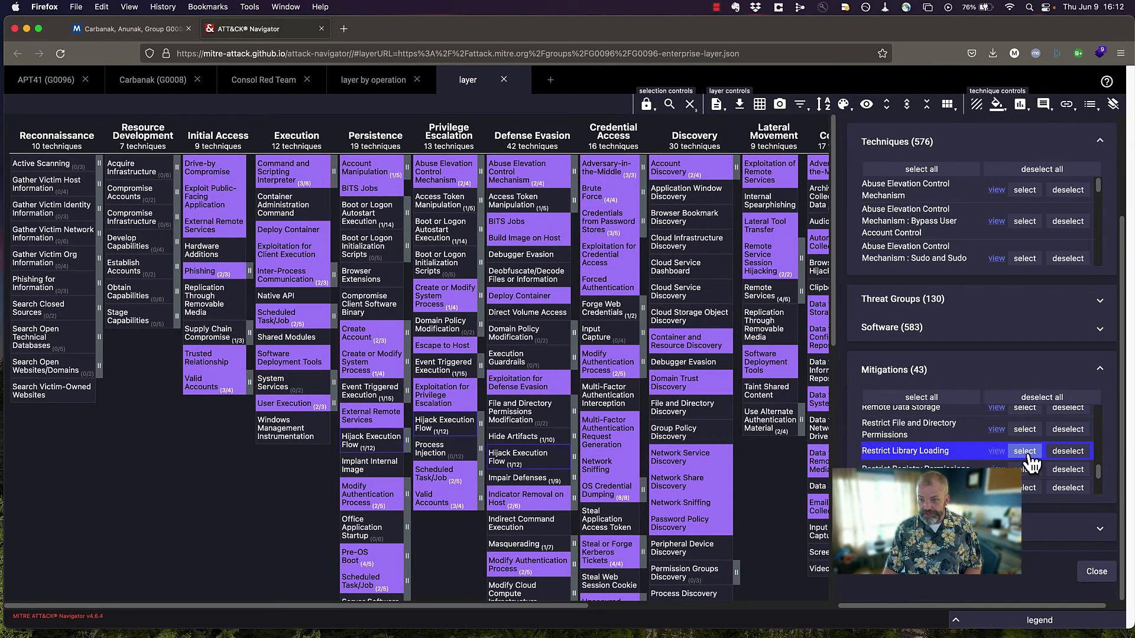
pyautogui.scroll(-3, 1029, 452)
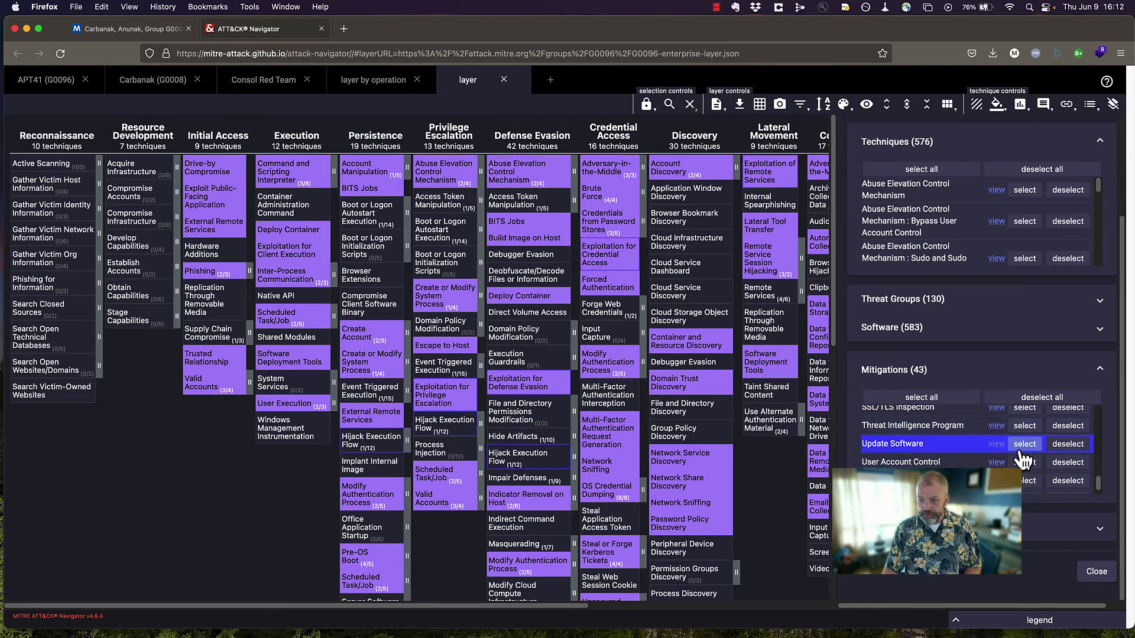
pyautogui.click(1025, 463)
pyautogui.scroll(-2, 1026, 470)
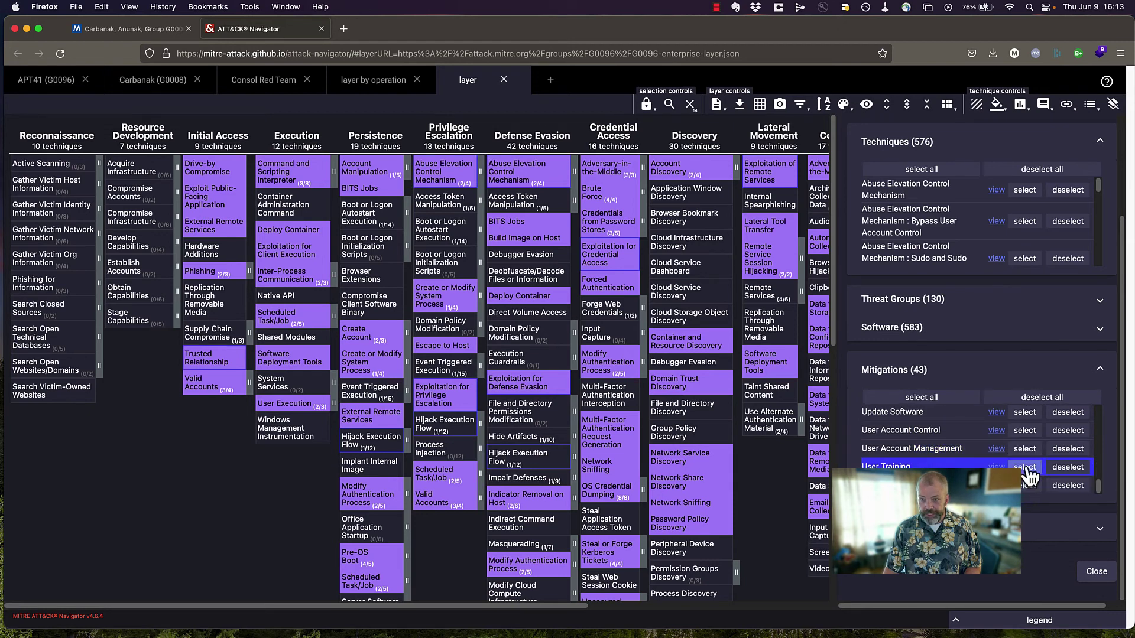
pyautogui.click(1027, 470)
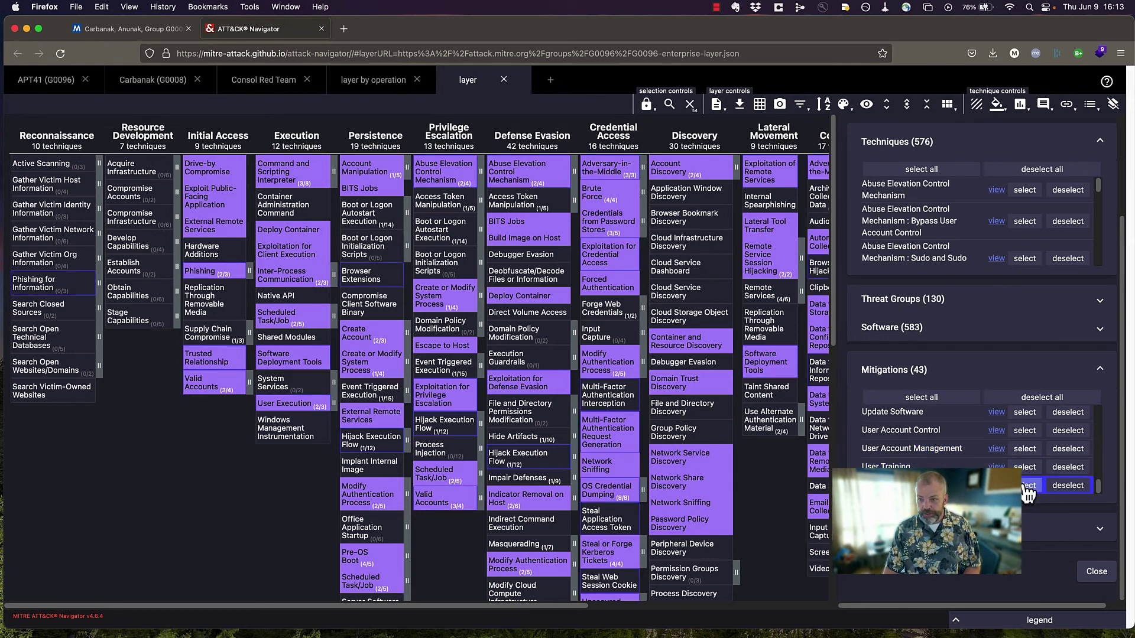
pyautogui.click(1026, 487)
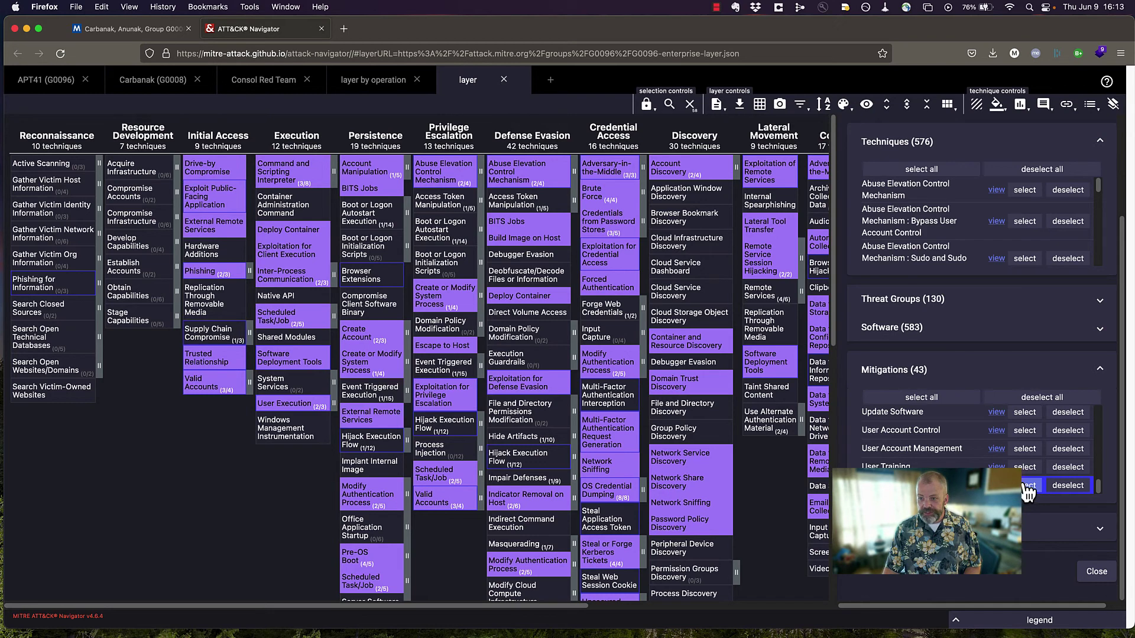
pyautogui.click(1097, 572)
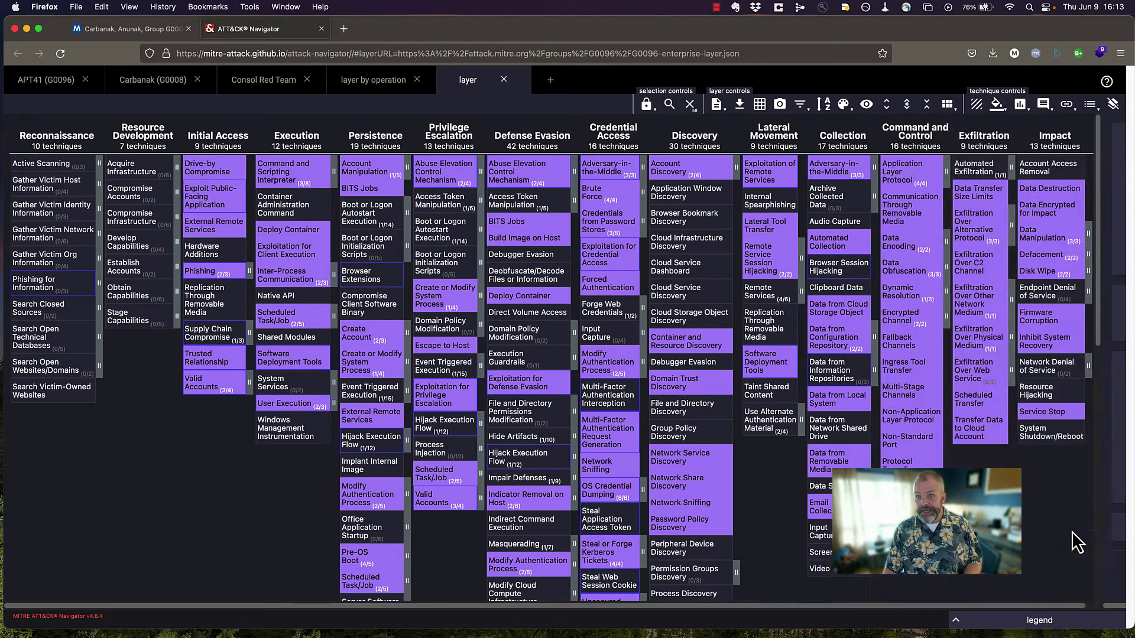
# Give the newly selected techniques a score of 1.
pyautogui.click(1020, 108)
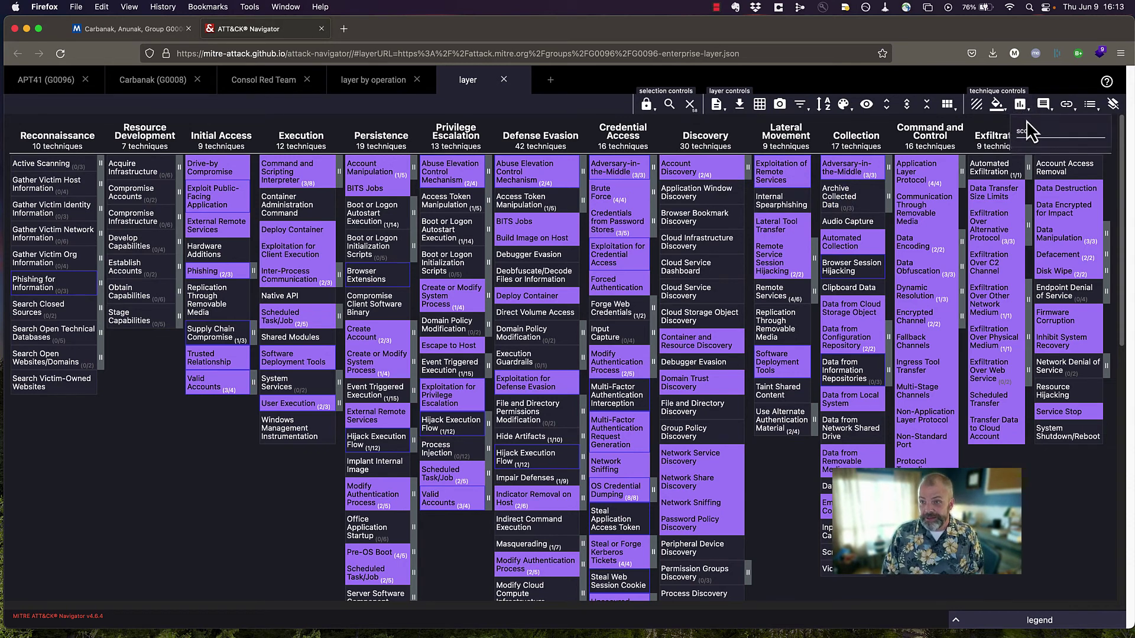
pyautogui.click(1029, 130)
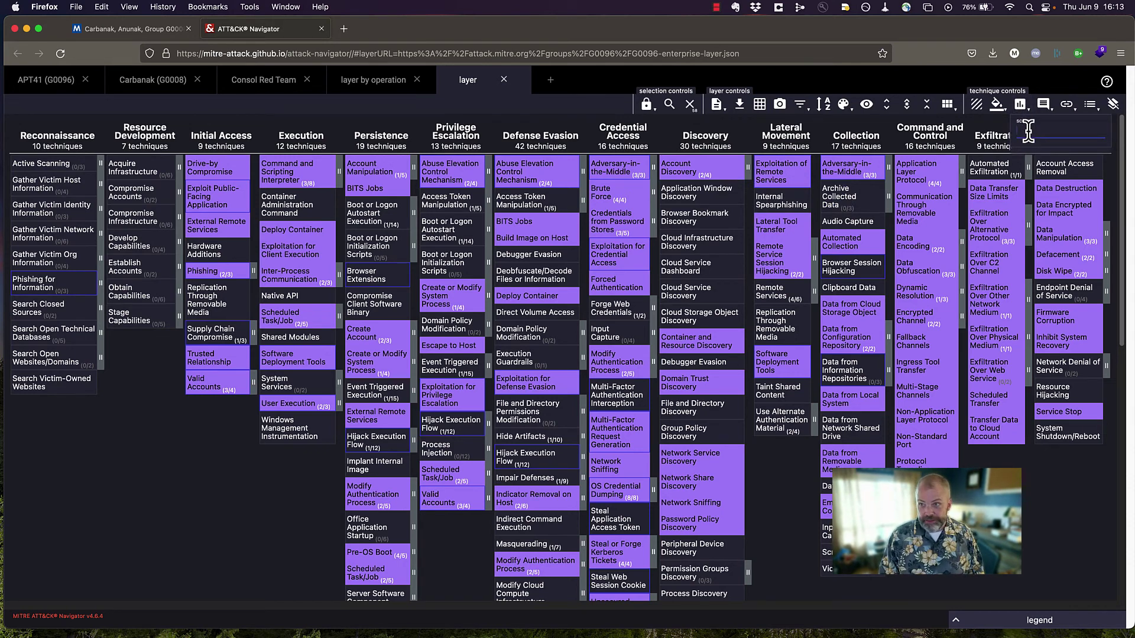
pyautogui.write('1')
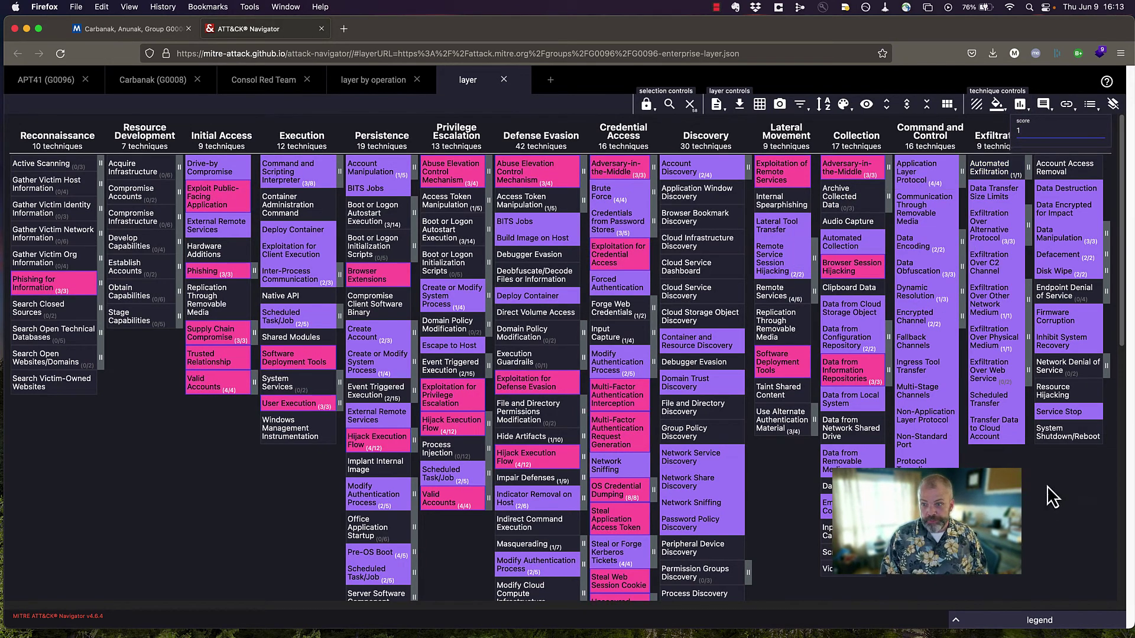
pyautogui.click(1048, 484)
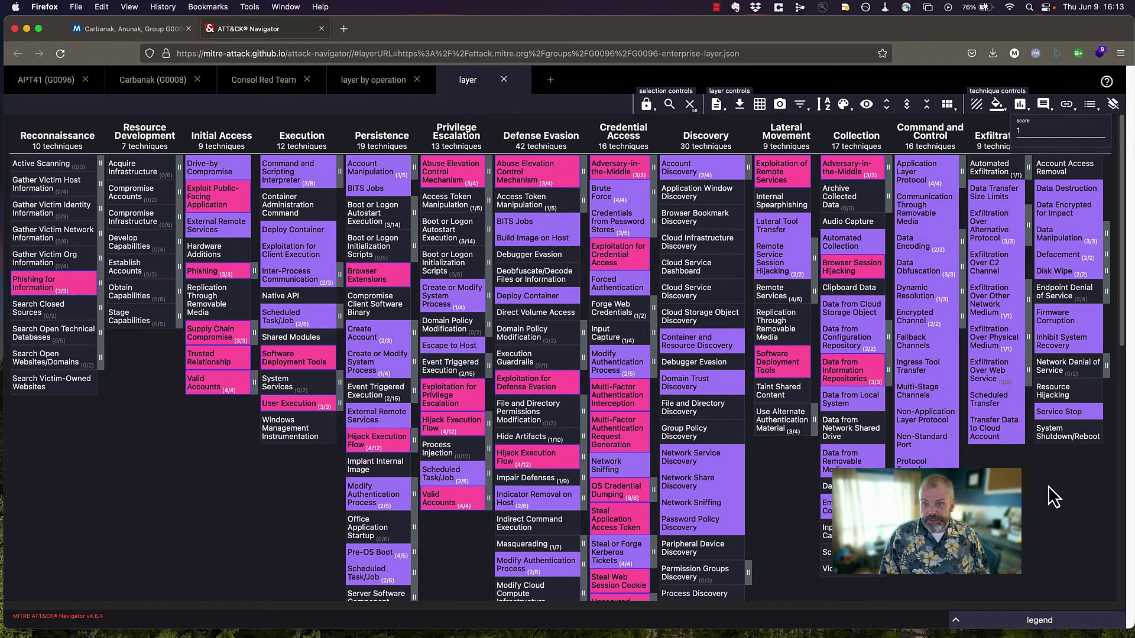
# Rename the layer to 'Defenses'.
pyautogui.click(473, 83)
pyautogui.doubleClick(720, 130)
pyautogui.write('Defenses')
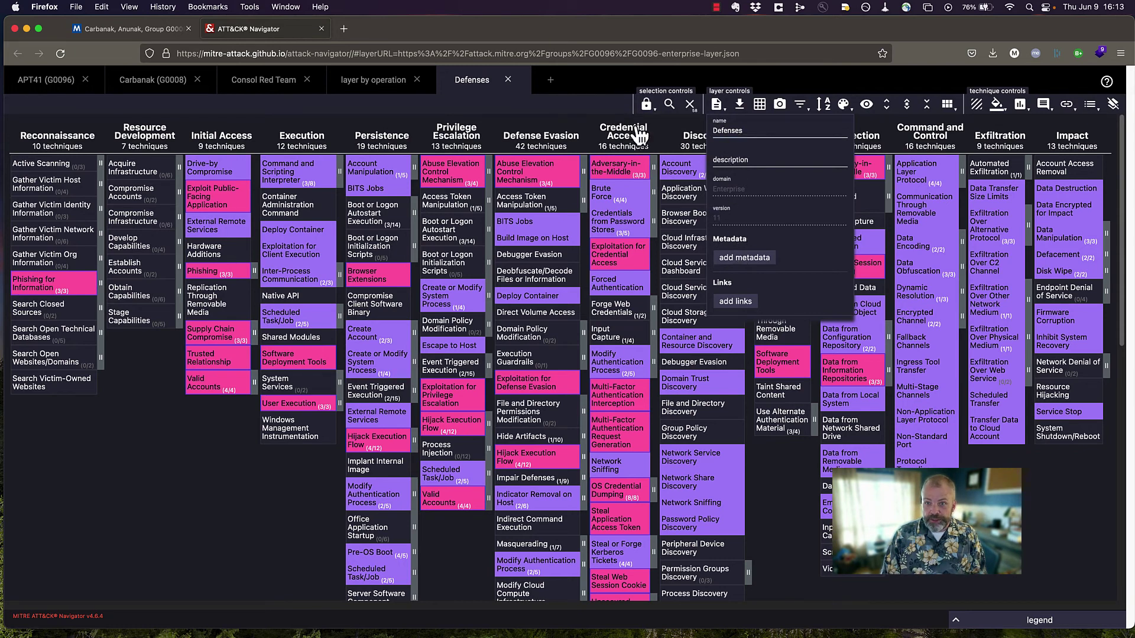
# Start a new layer from other layers with score expression 'd-e'.
pyautogui.click(549, 86)
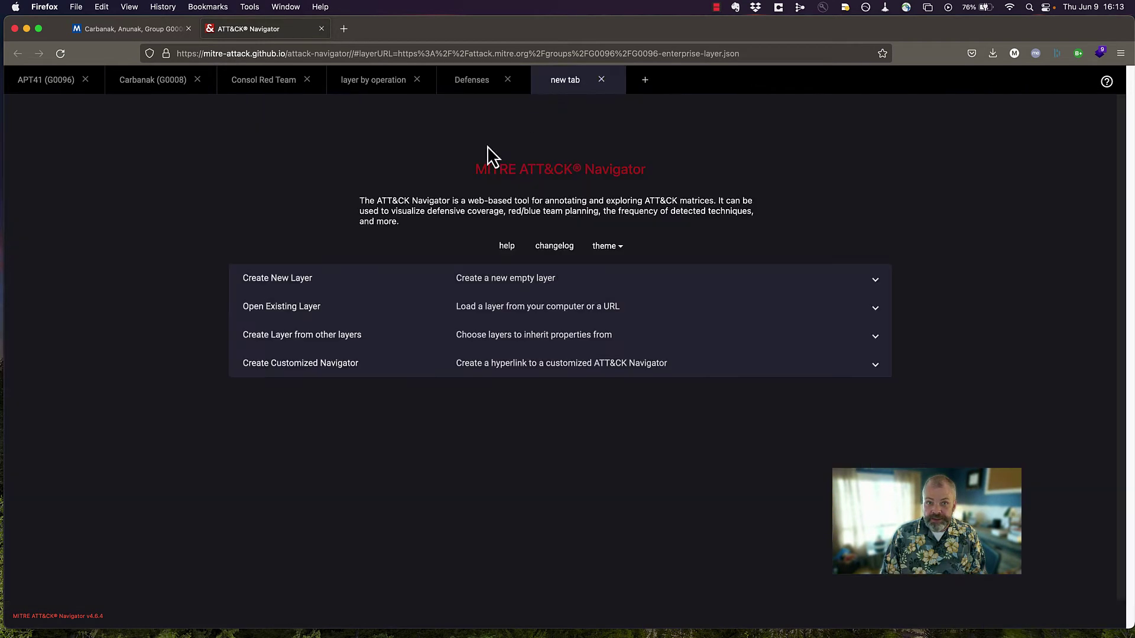
pyautogui.click(303, 336)
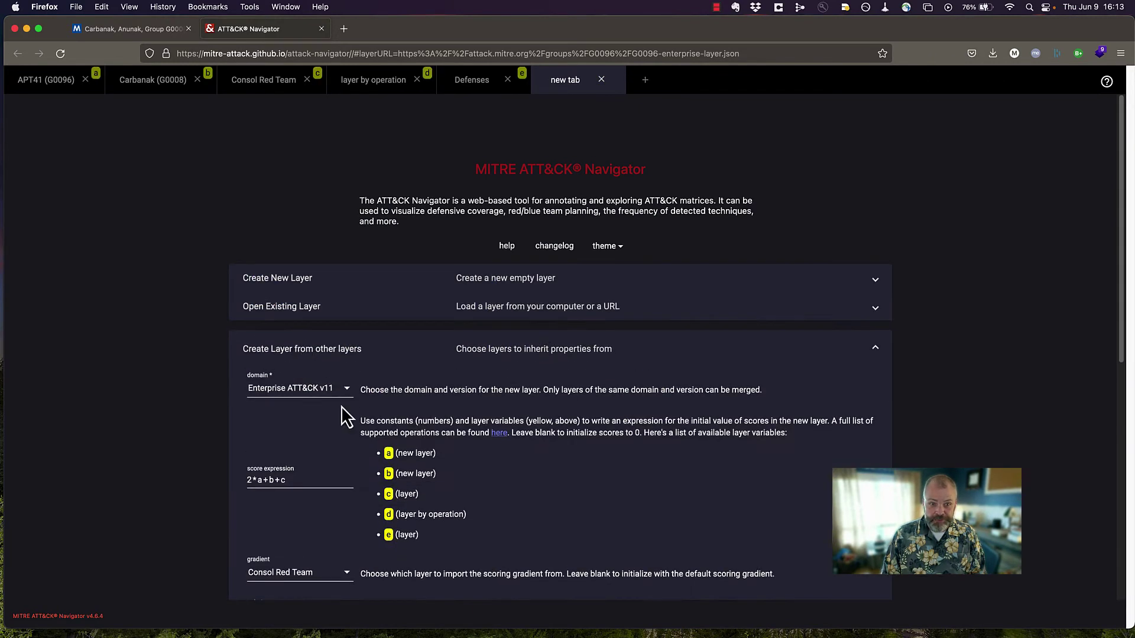
pyautogui.moveTo(288, 480); pyautogui.dragTo(185, 461)
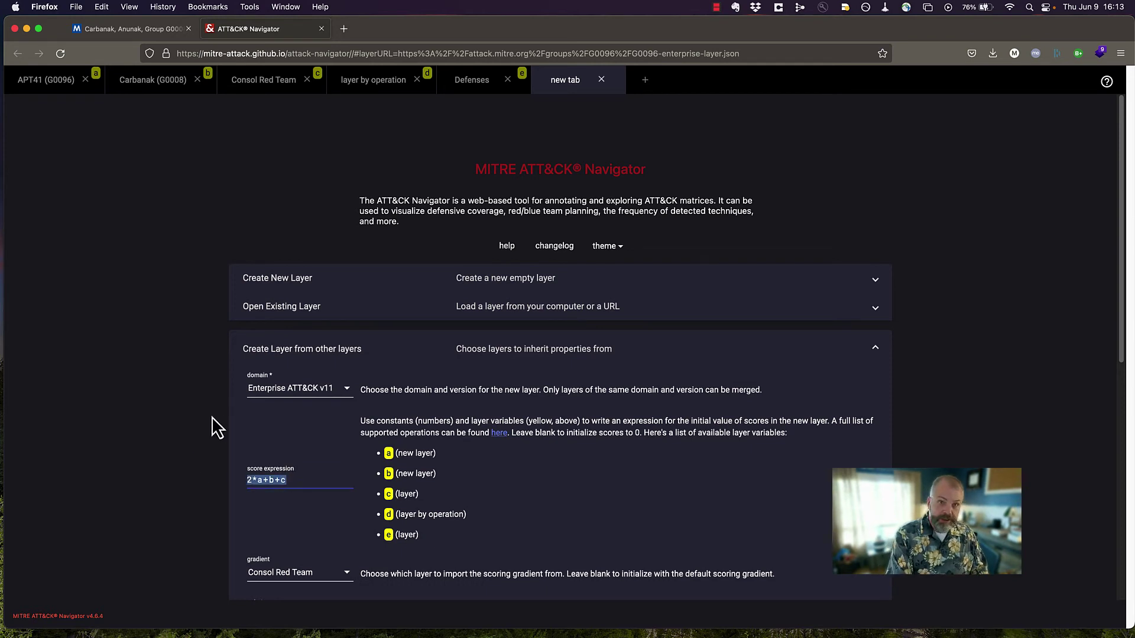
pyautogui.write('d-e')
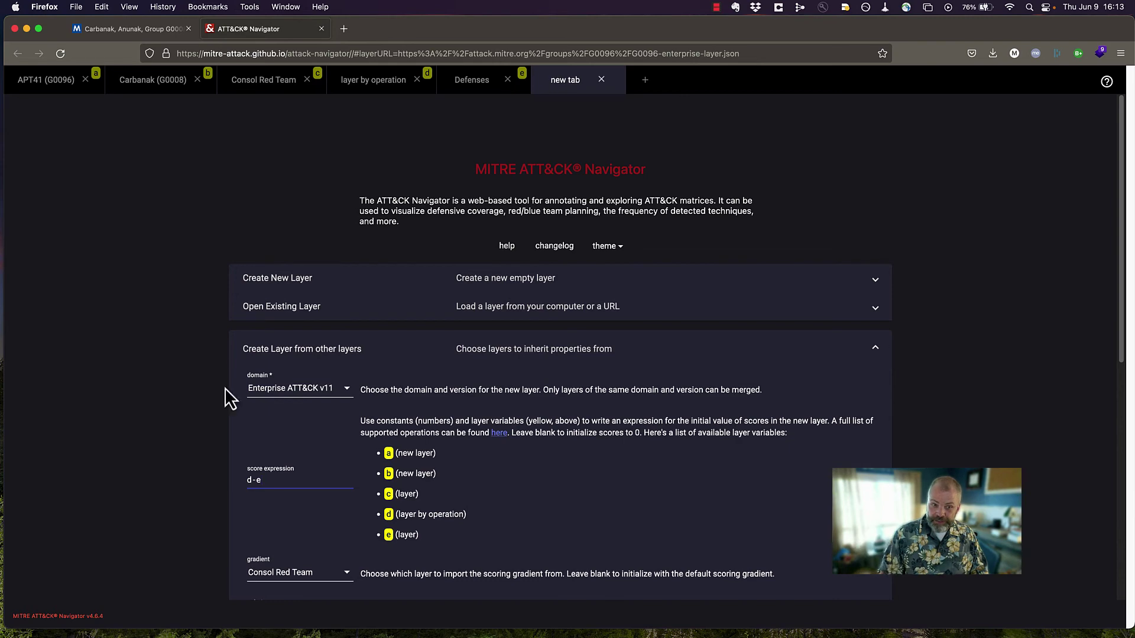
# Stop importing comments from APT41 (G0096) into the new layer.
pyautogui.scroll(-5, 285, 486)
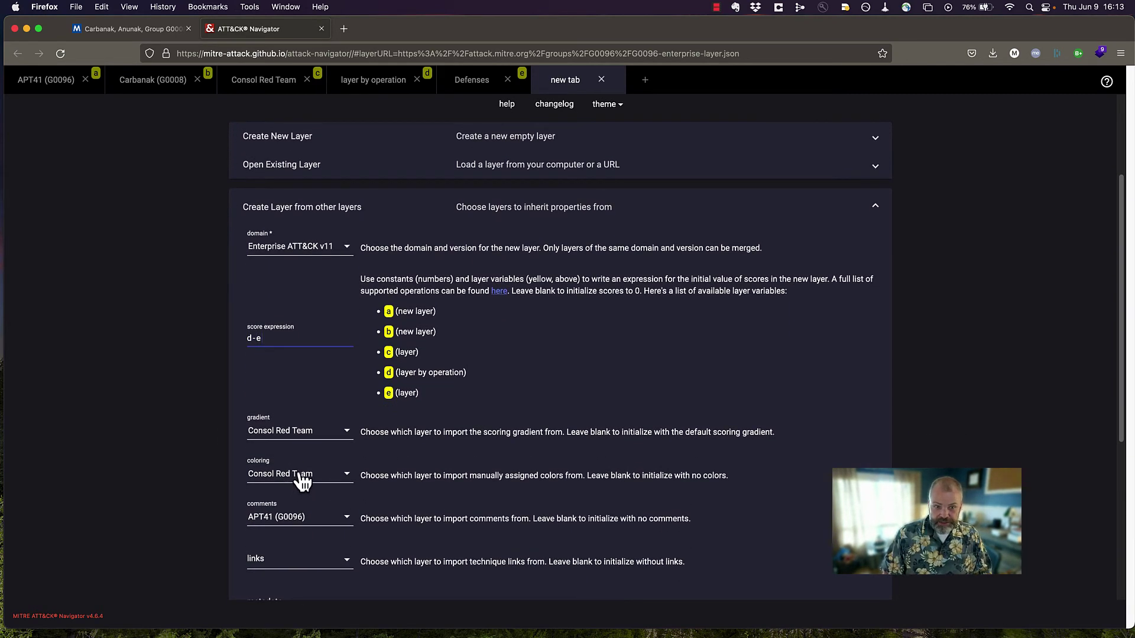
pyautogui.scroll(-4, 303, 482)
pyautogui.scroll(-2, 302, 481)
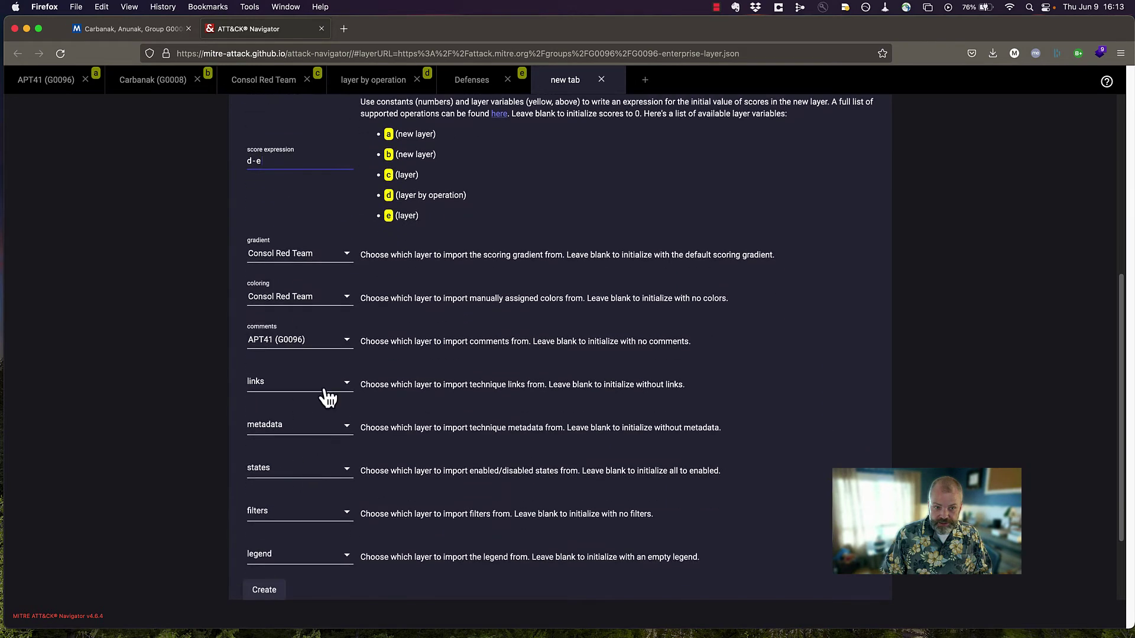
pyautogui.click(314, 352)
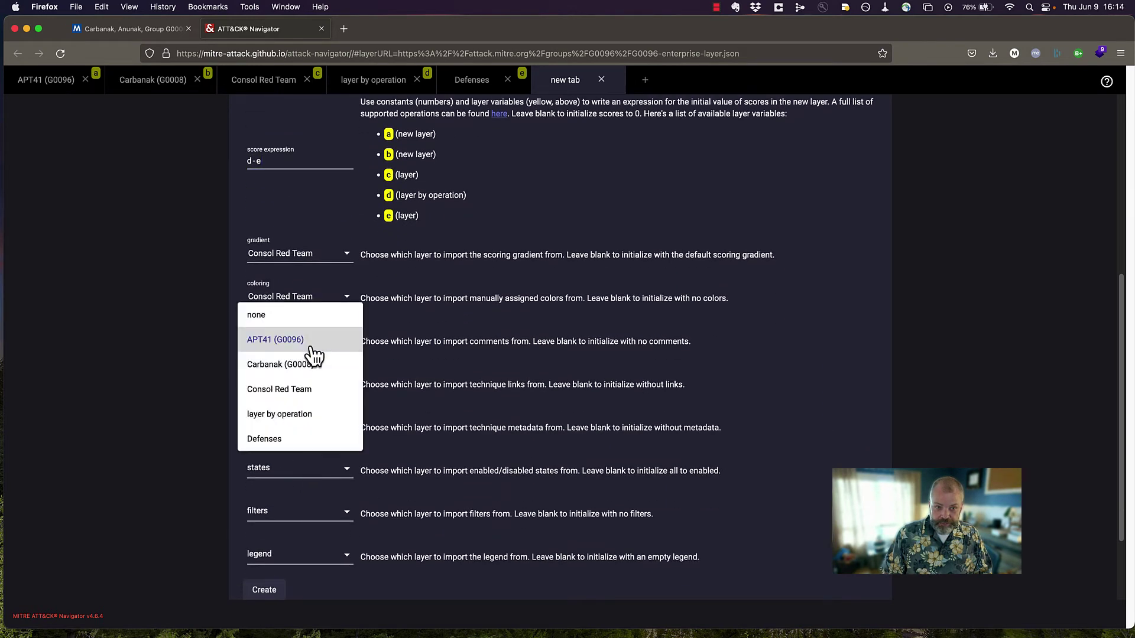
pyautogui.click(286, 320)
# Set both the coloring and scoring-gradient sources to none.
pyautogui.click(324, 299)
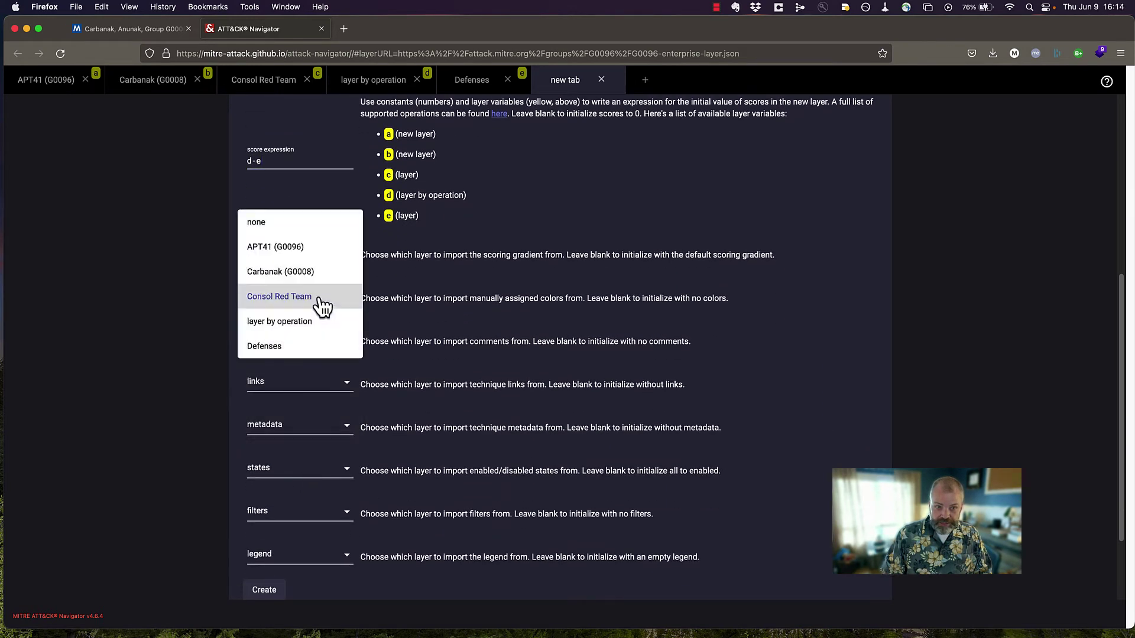
pyautogui.click(315, 299)
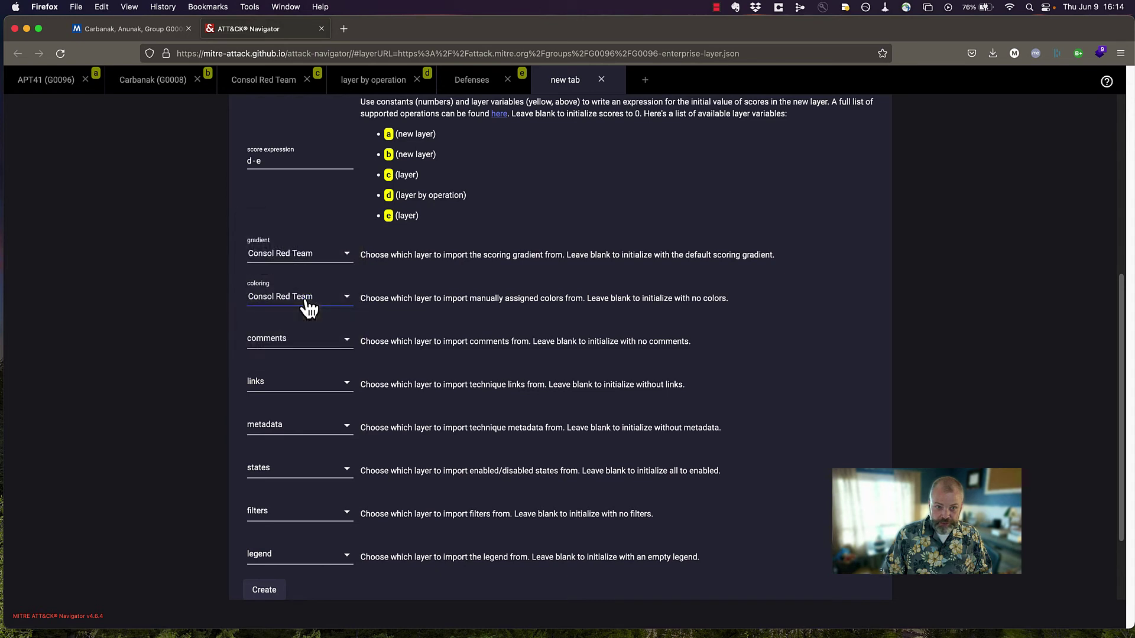
pyautogui.click(293, 256)
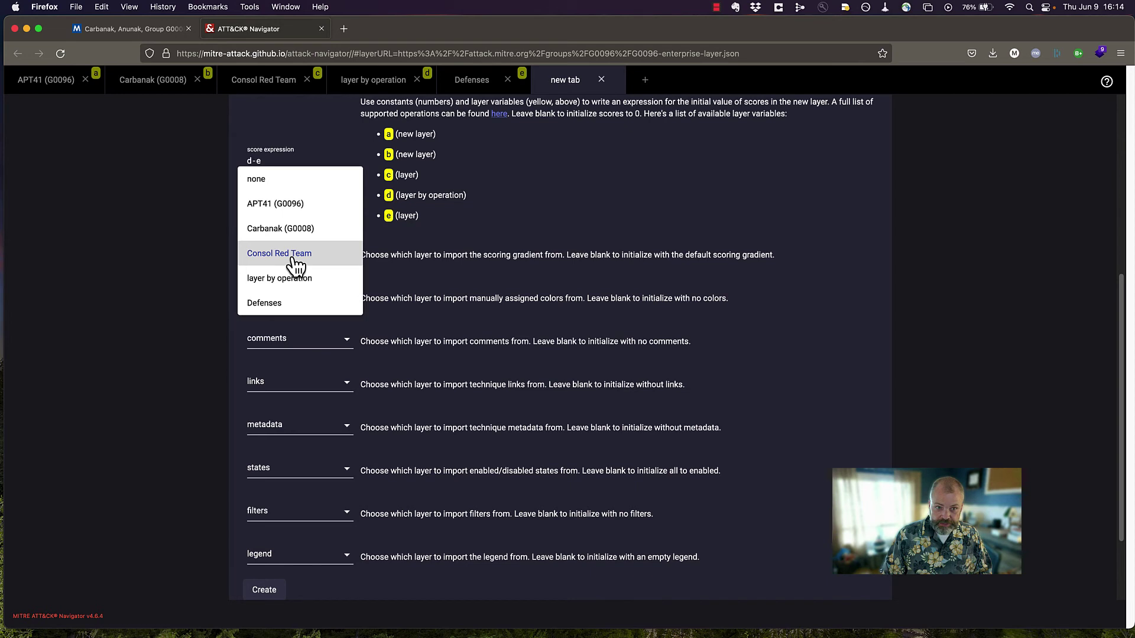
pyautogui.click(294, 260)
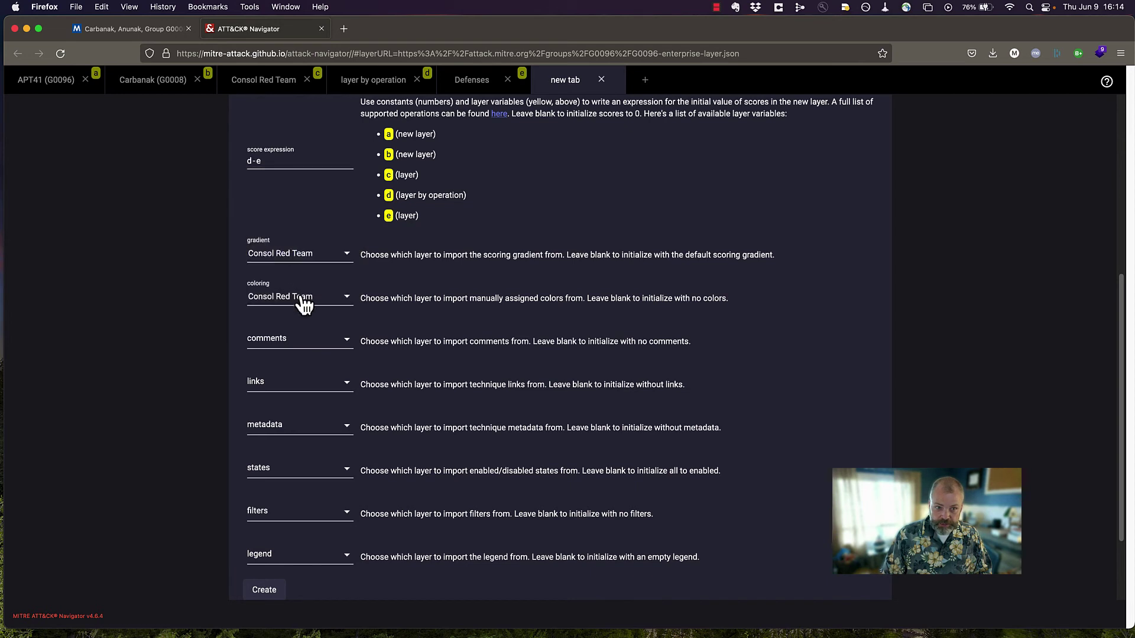
pyautogui.click(304, 303)
pyautogui.click(278, 229)
pyautogui.click(328, 255)
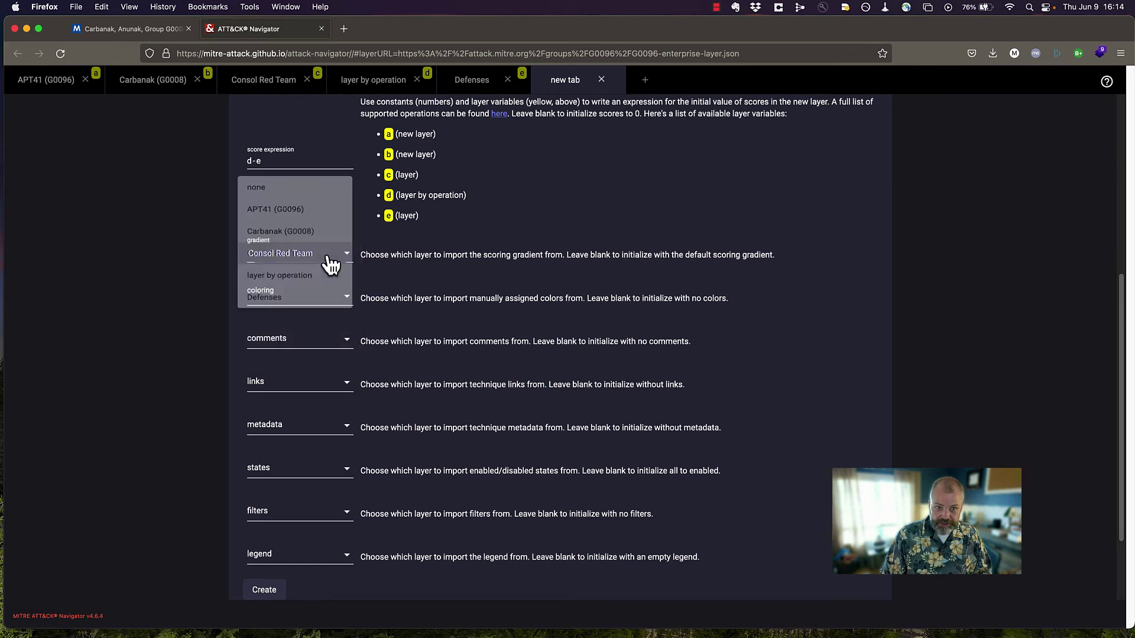
pyautogui.click(267, 178)
pyautogui.scroll(-1, 261, 451)
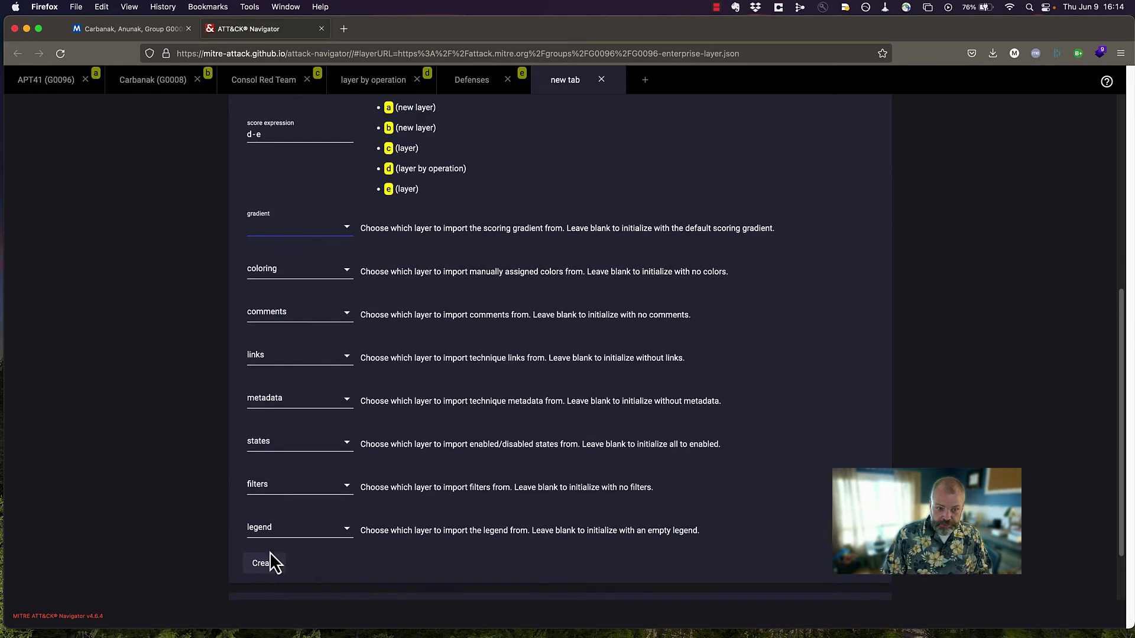
# Create the d-e layer and rename it 'Gap Analysis'.
pyautogui.click(266, 565)
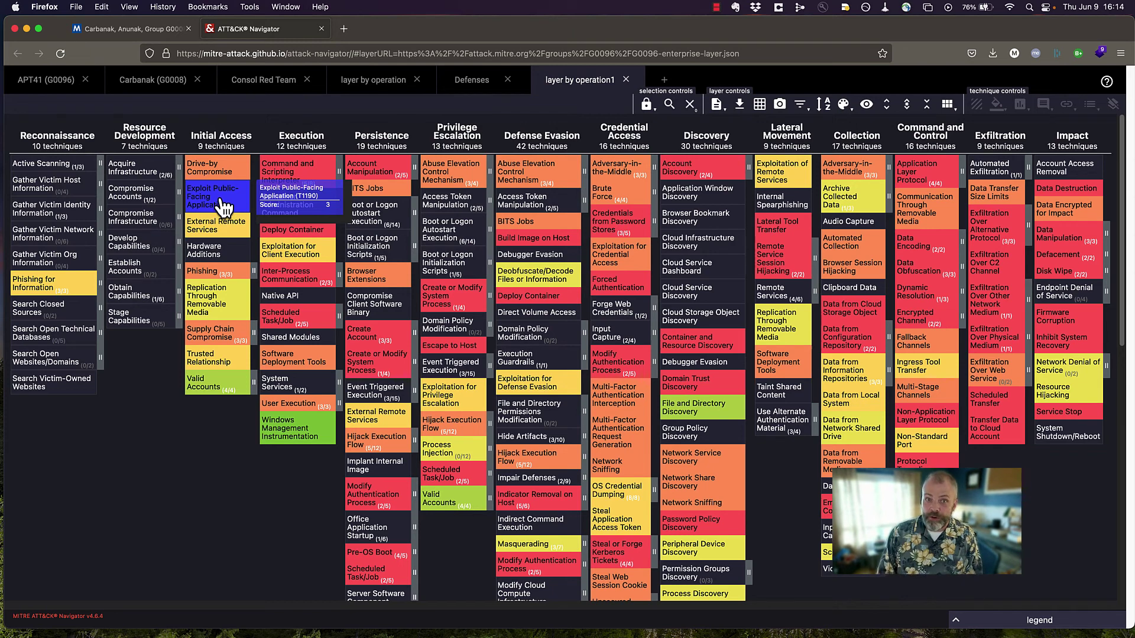
pyautogui.click(586, 87)
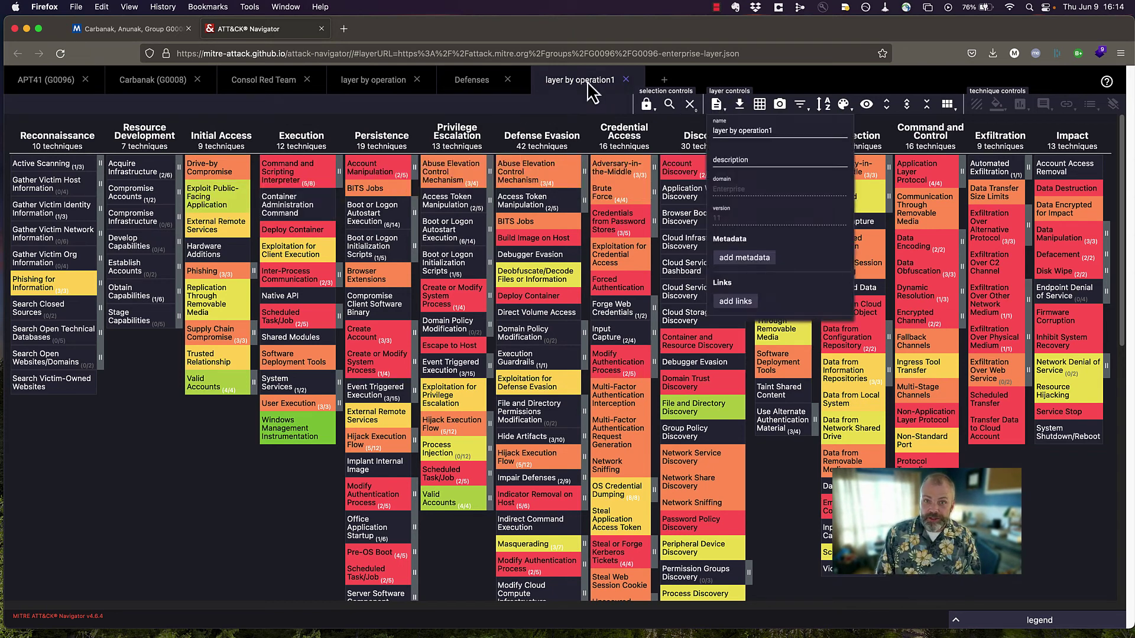
pyautogui.moveTo(775, 132); pyautogui.dragTo(689, 131)
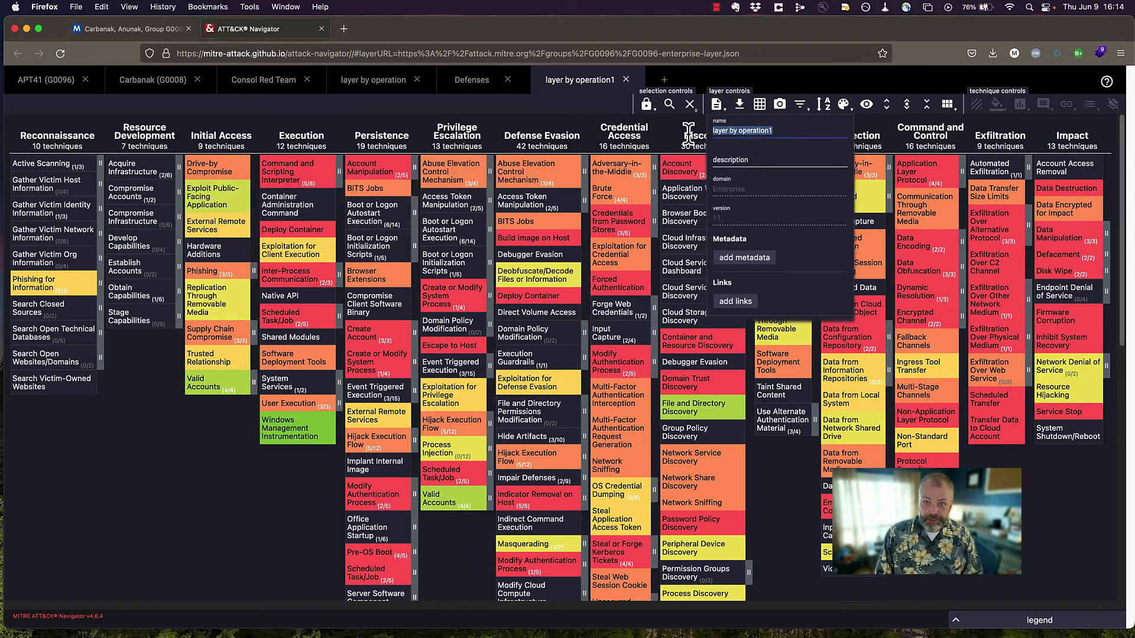
pyautogui.write('Gap Anal')
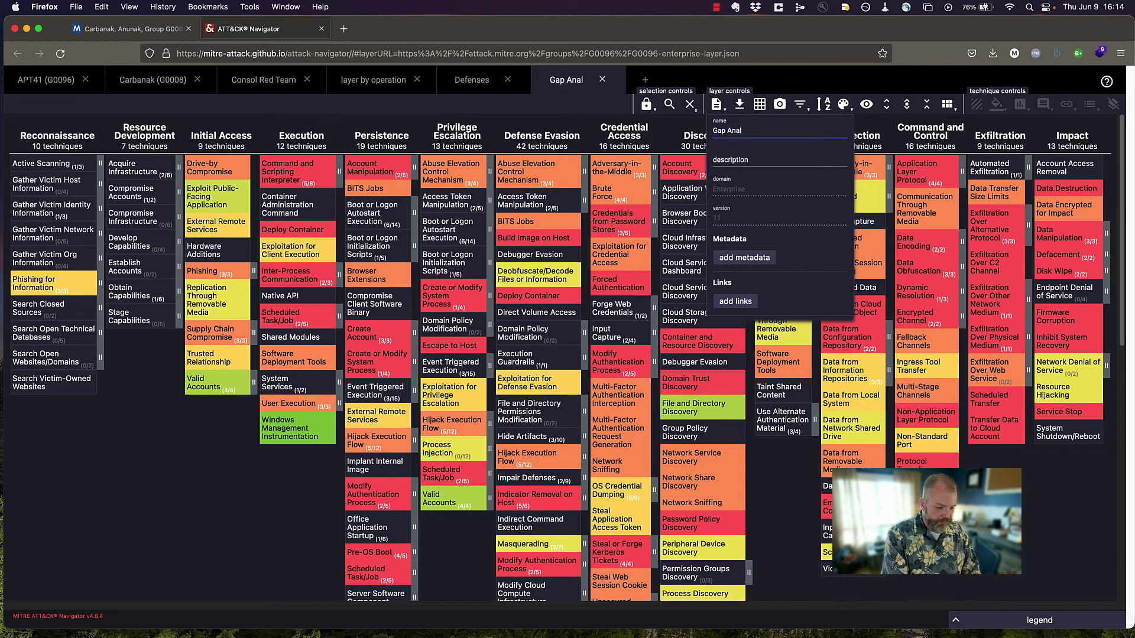
pyautogui.write('ysis')
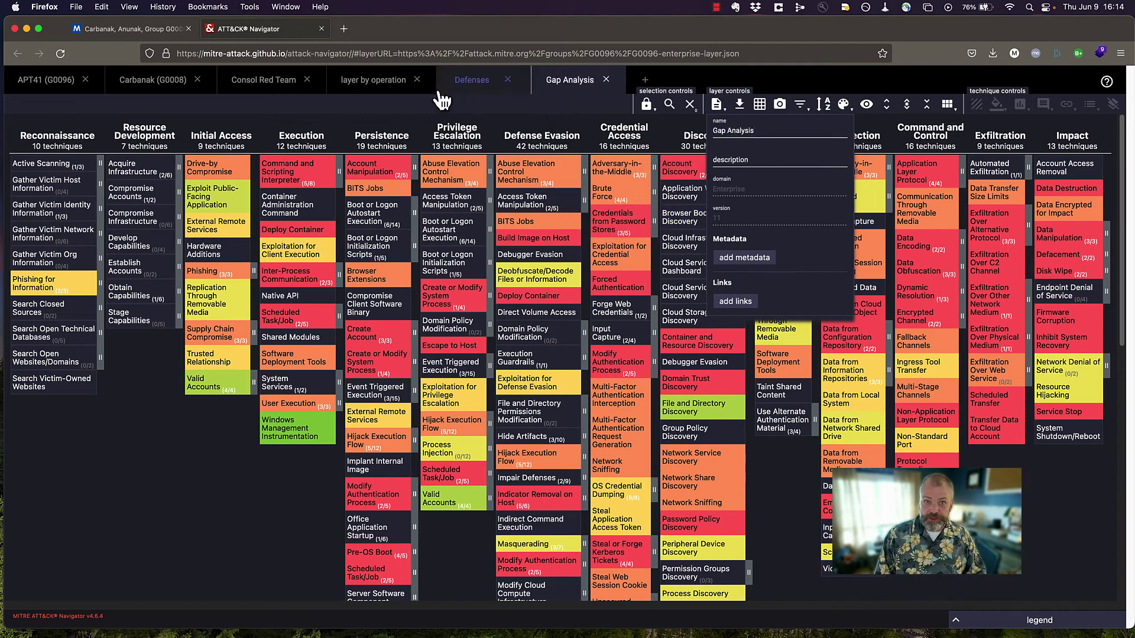
# Rename the 'layer by operation' layer to 'Threat Picture' and open the BITS Jobs technique page.
pyautogui.click(391, 82)
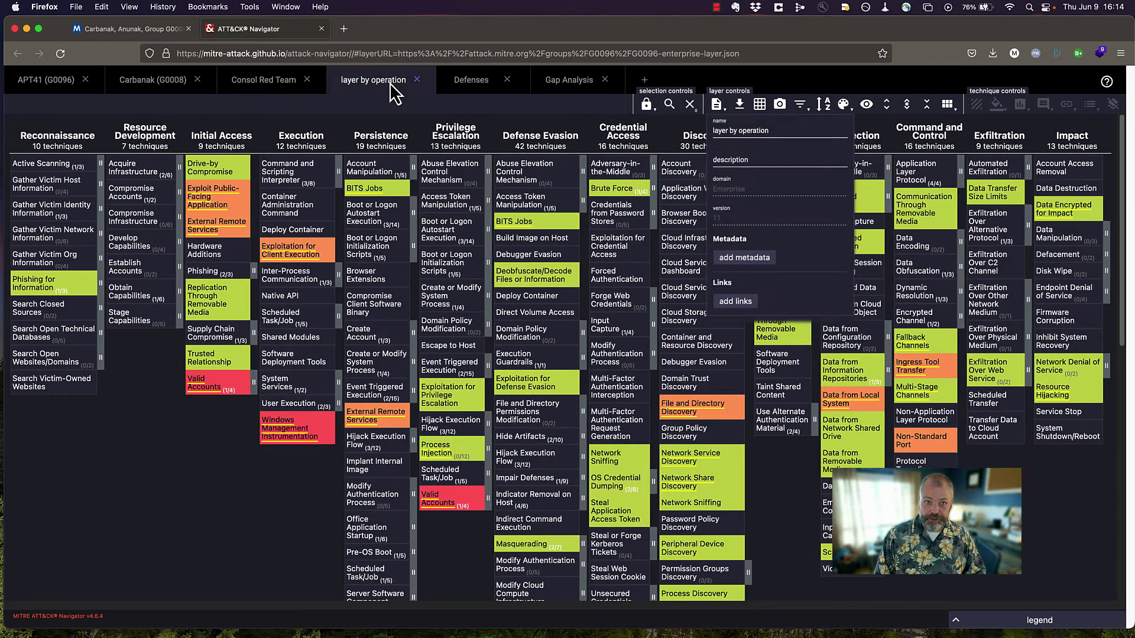
pyautogui.moveTo(775, 131); pyautogui.dragTo(647, 142)
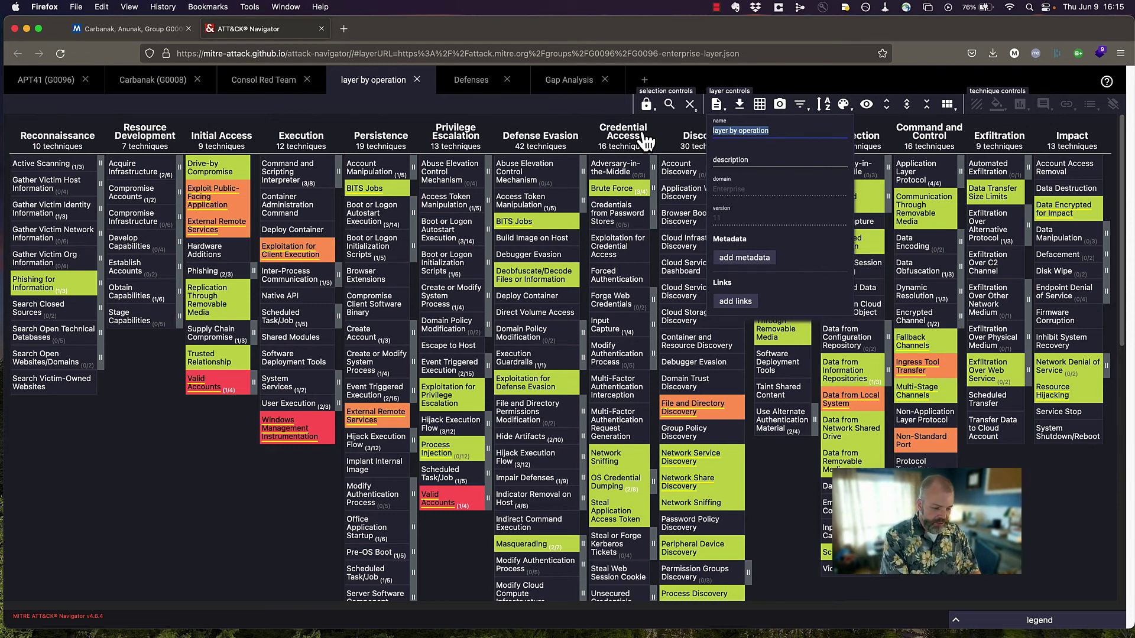
pyautogui.write('Thr')
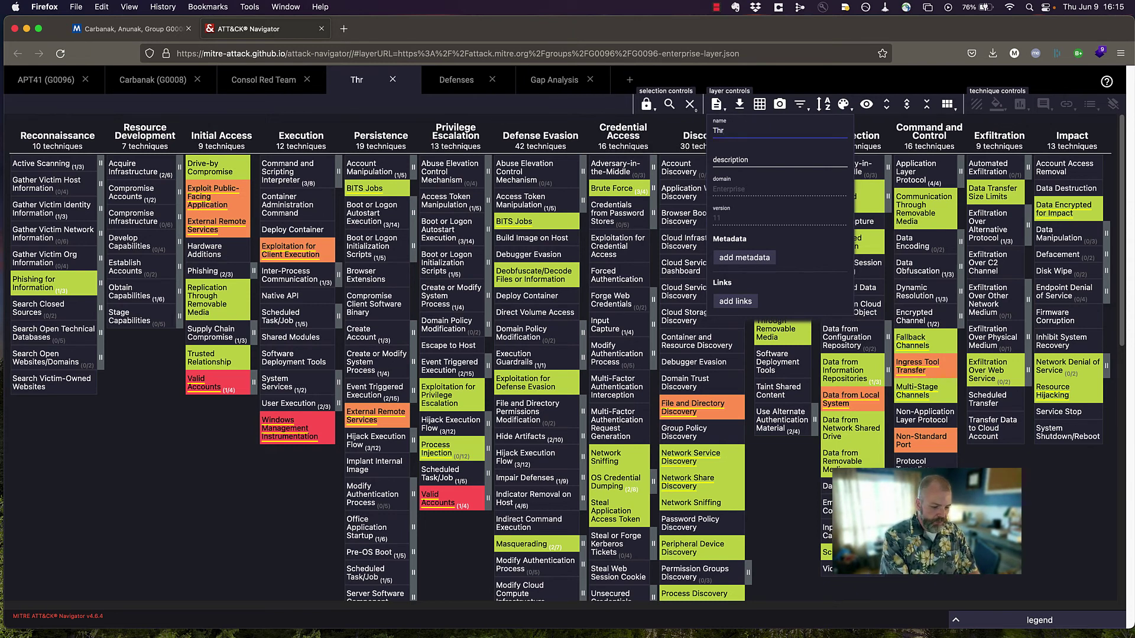
pyautogui.write('eat Picture')
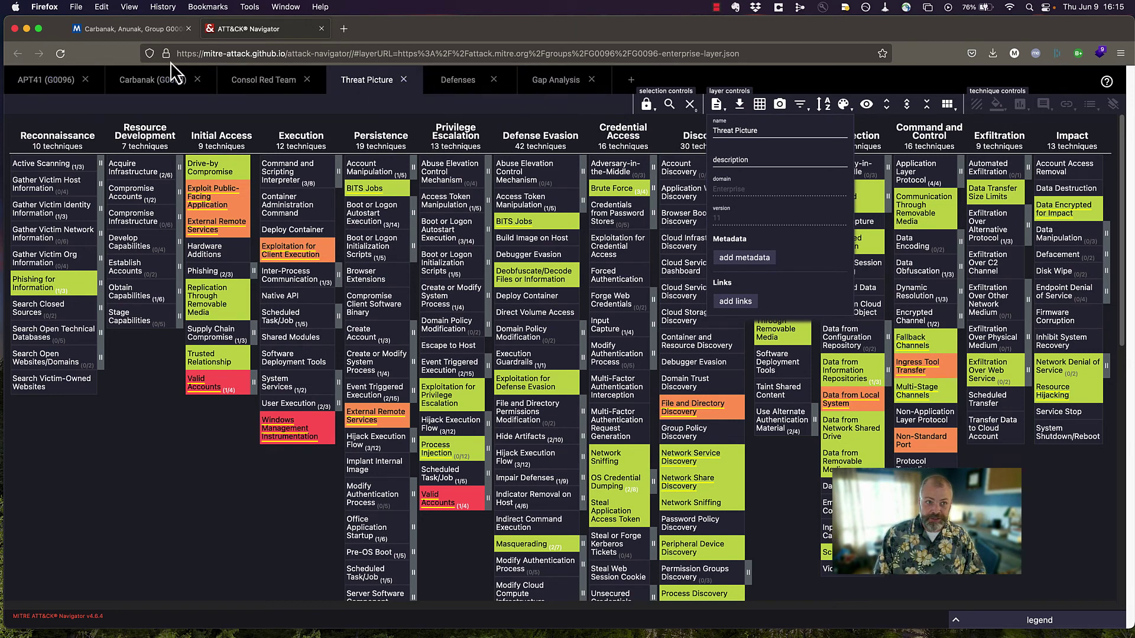
pyautogui.rightClick(523, 229)
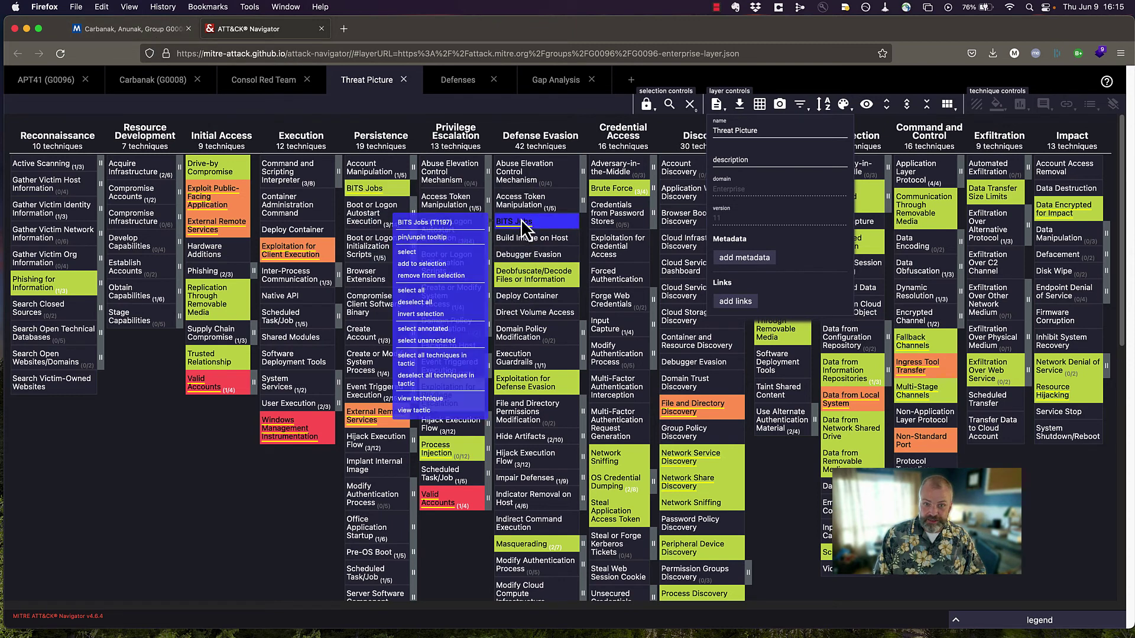
pyautogui.click(436, 399)
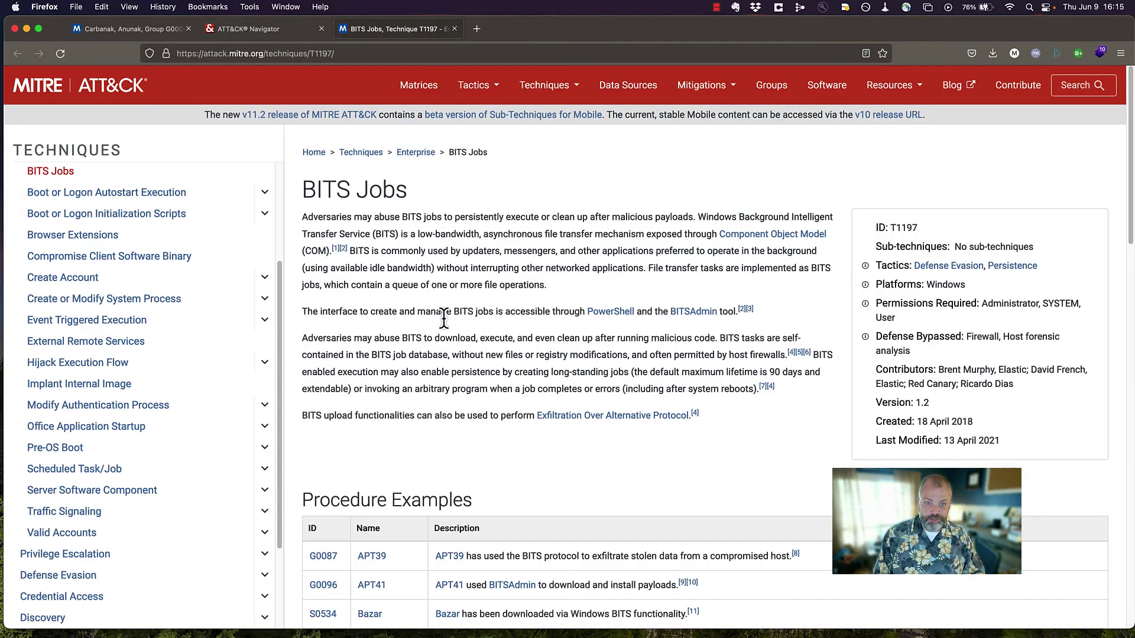
# Scroll through the BITS Jobs page's procedure examples, mitigations and detection tables.
pyautogui.scroll(-6, 470, 340)
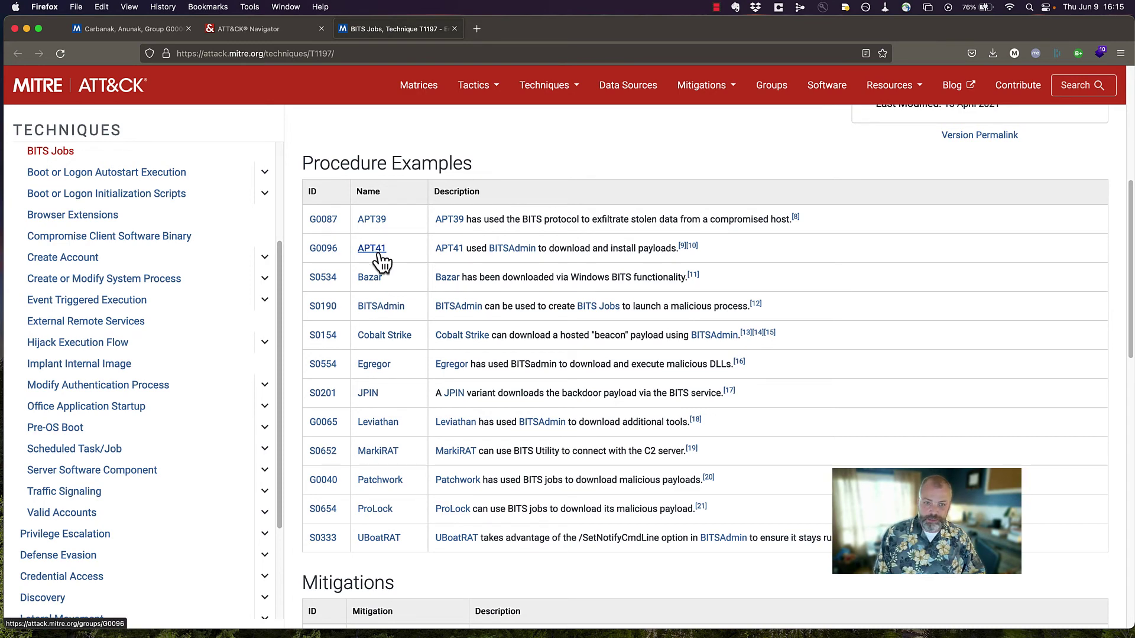
pyautogui.scroll(-5, 409, 314)
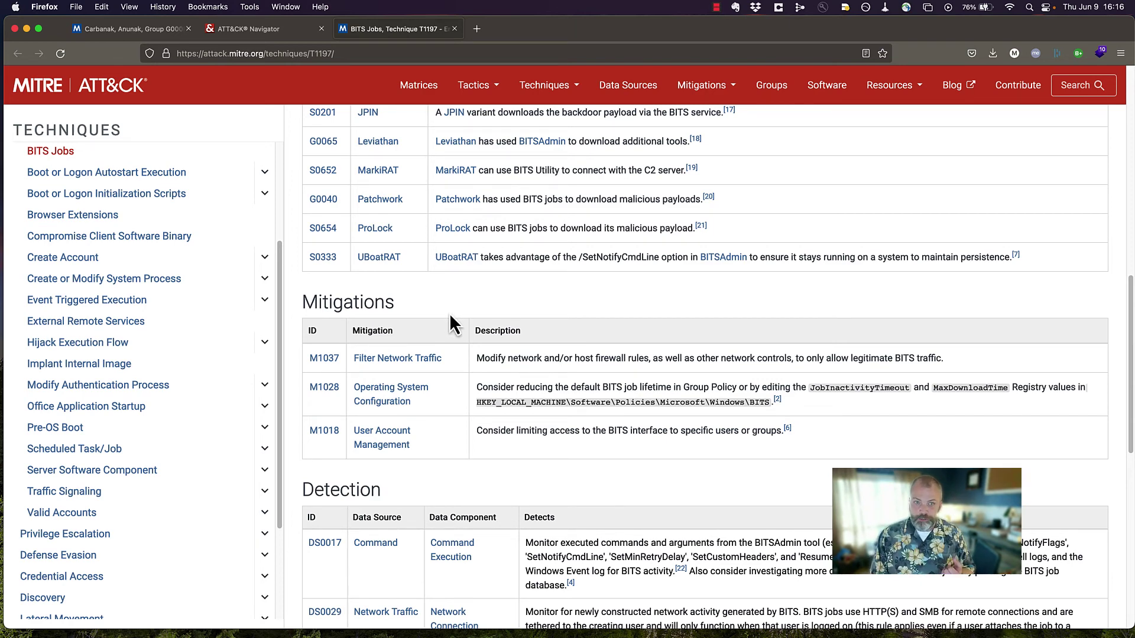
pyautogui.scroll(9, 452, 316)
pyautogui.scroll(2, 454, 318)
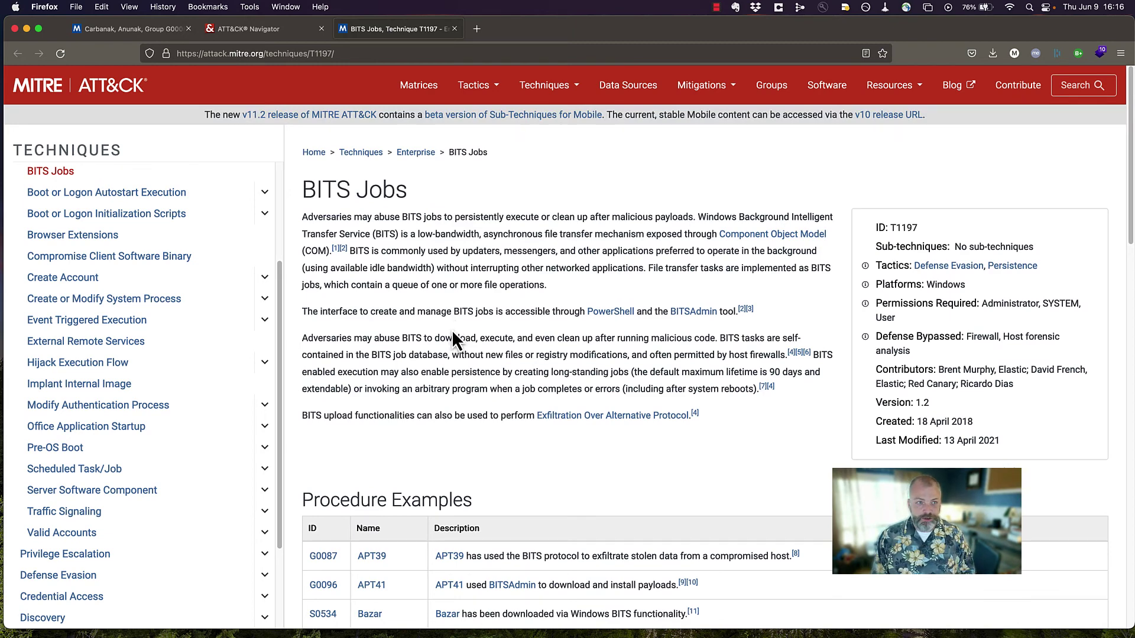
pyautogui.scroll(-9, 452, 333)
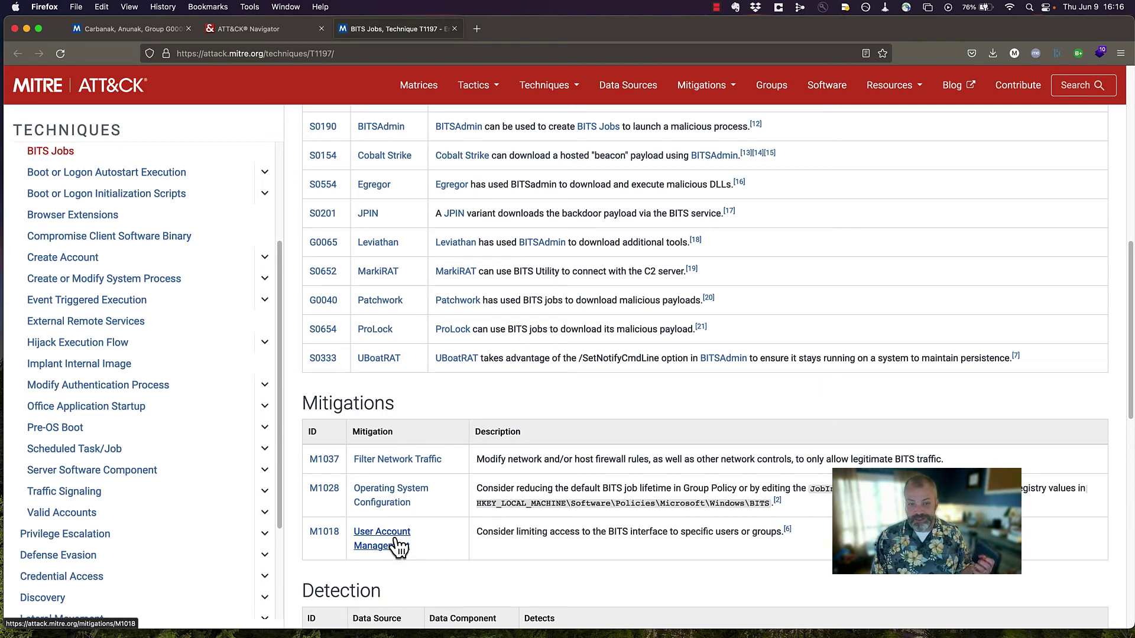
pyautogui.scroll(-3, 410, 526)
pyautogui.scroll(-3, 410, 525)
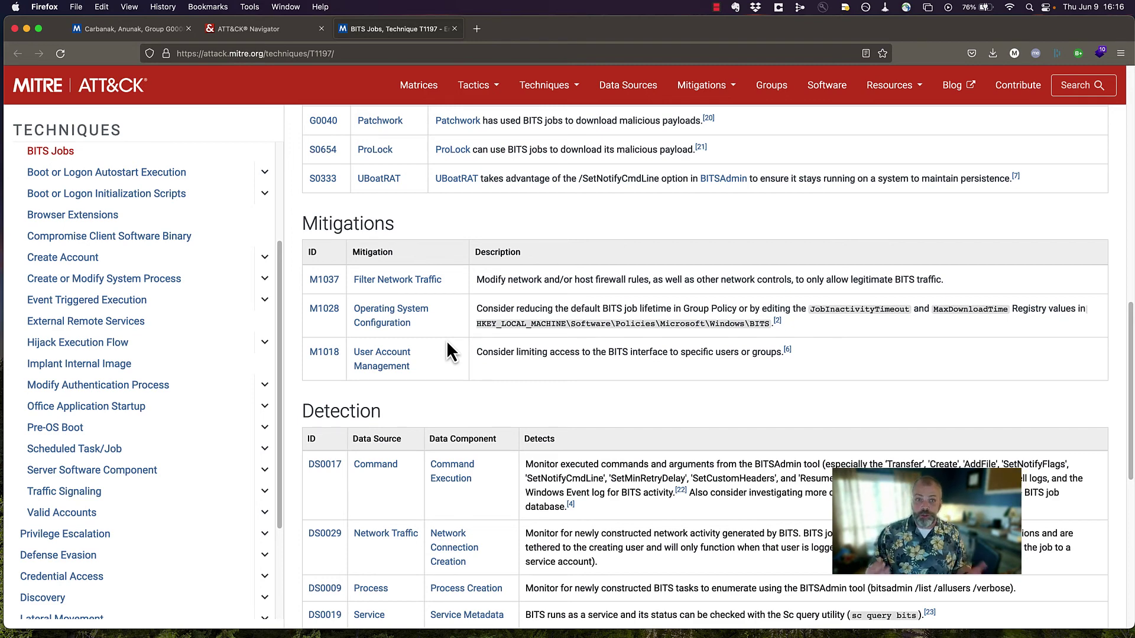
pyautogui.scroll(-2, 453, 343)
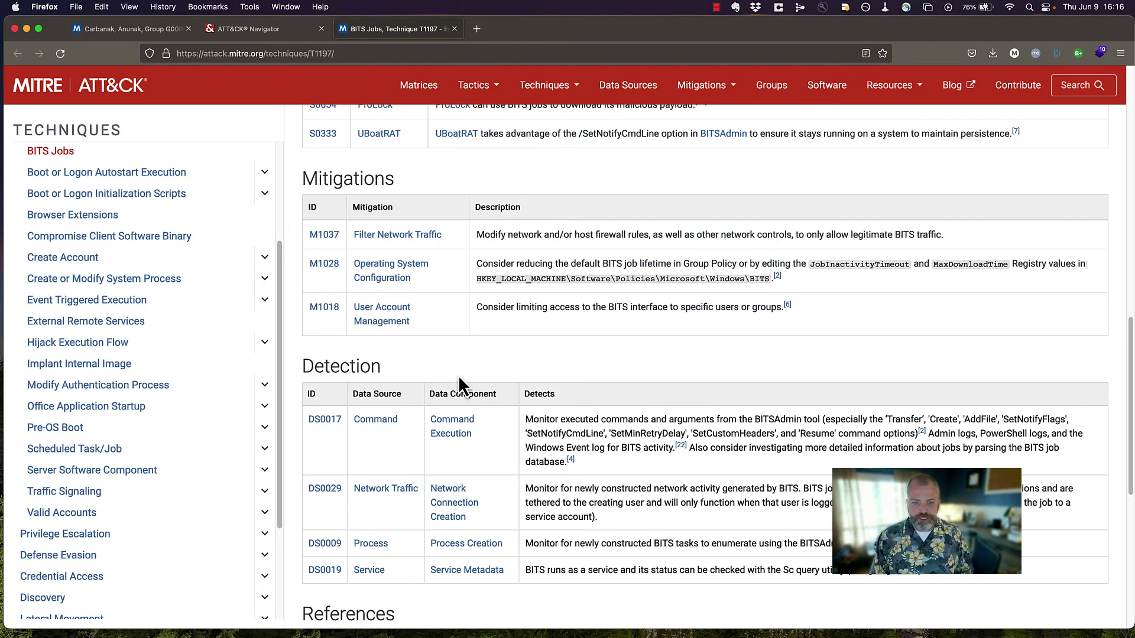
pyautogui.scroll(-2, 459, 376)
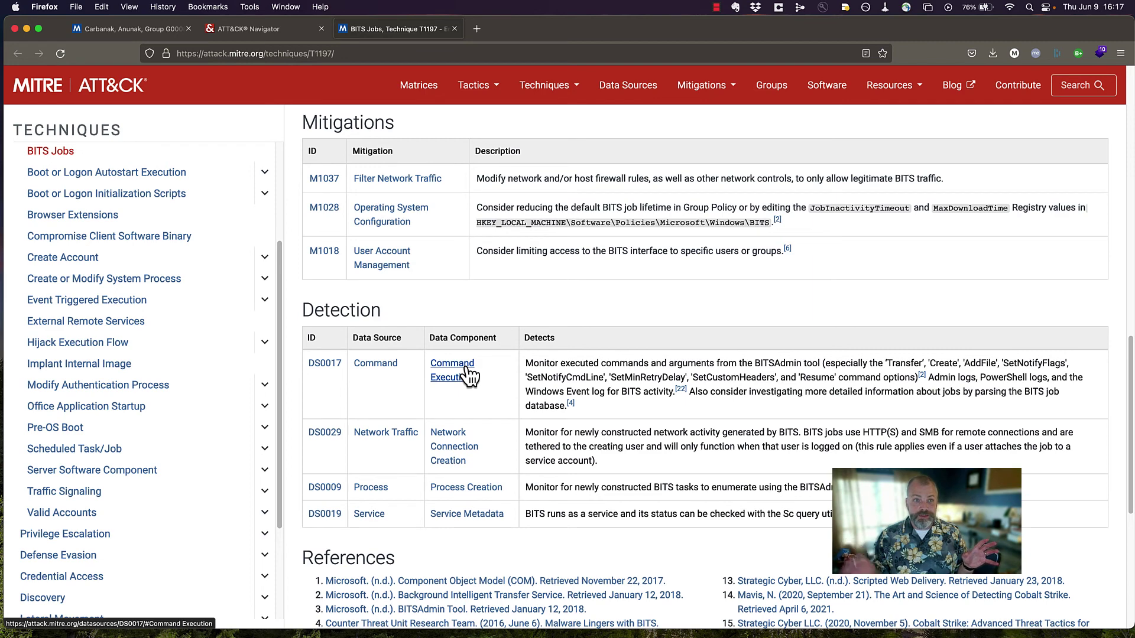
pyautogui.click(276, 27)
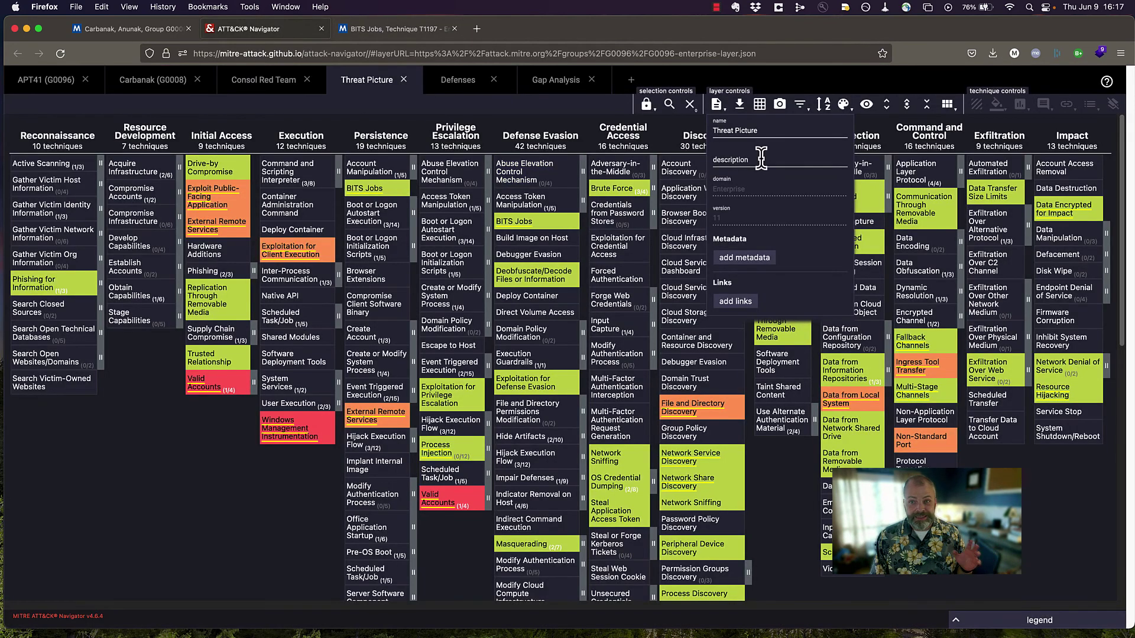